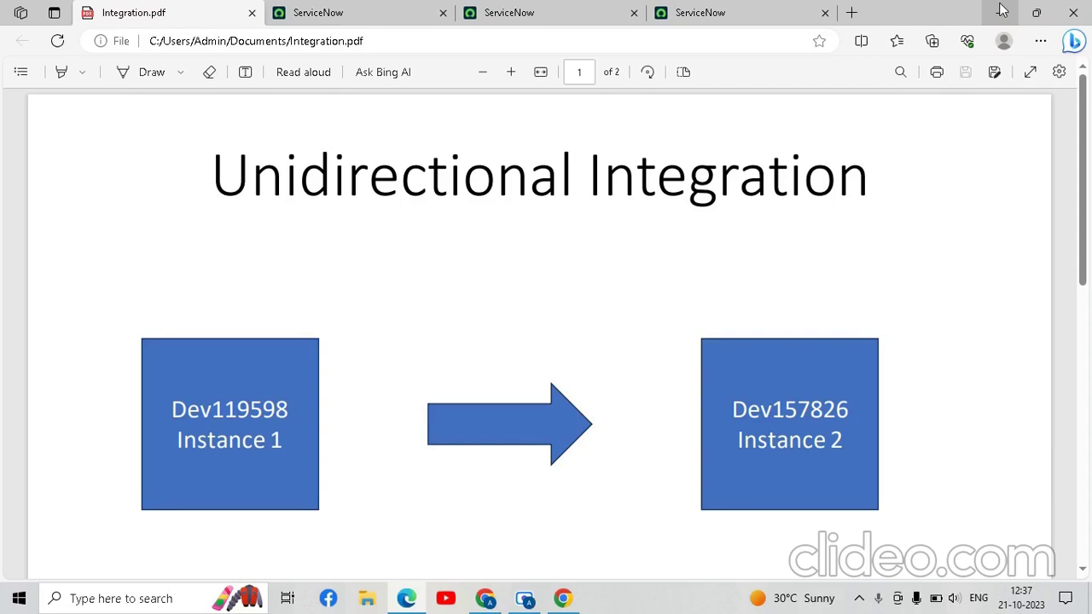
Review the unidirectional and bi-directional integration diagrams, then minimize the PDF window.
{"action": "key", "text": "Page_Down"}
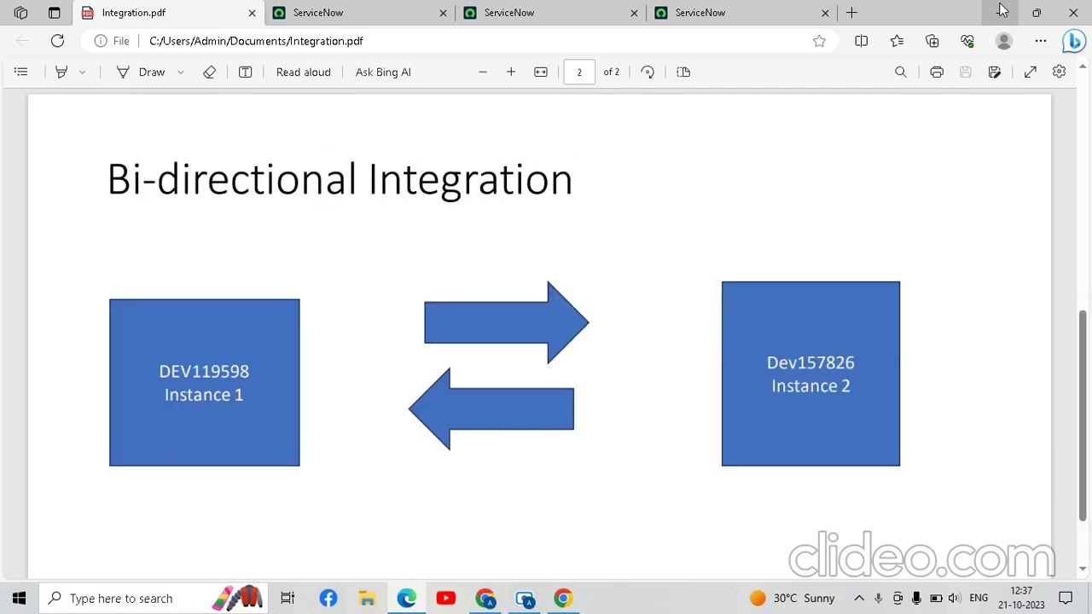
{"action": "key", "text": "Page_Up"}
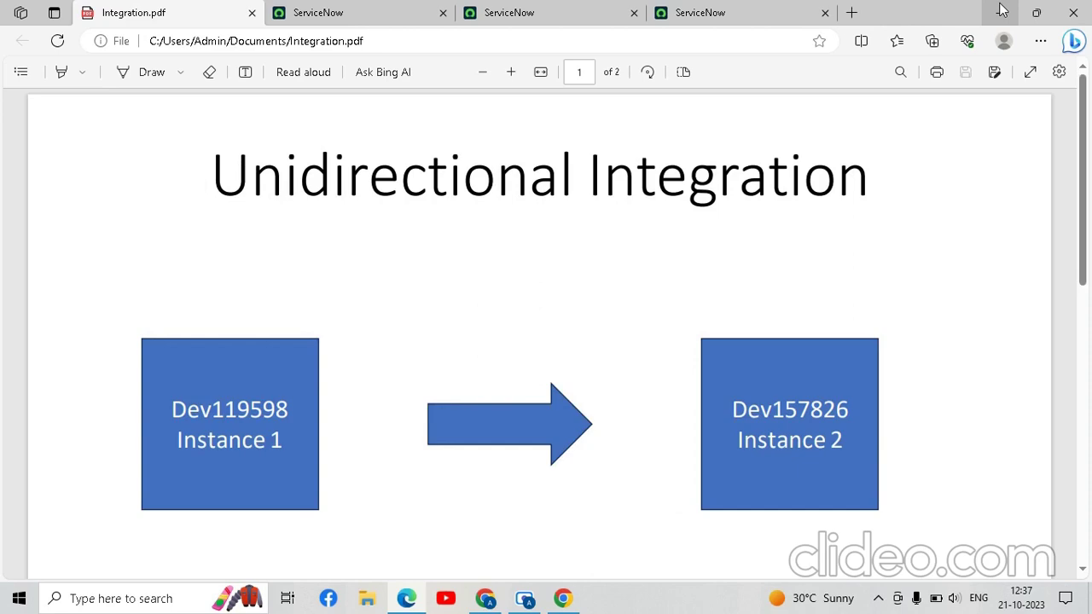
{"action": "left_click", "coordinate": [1001, 11]}
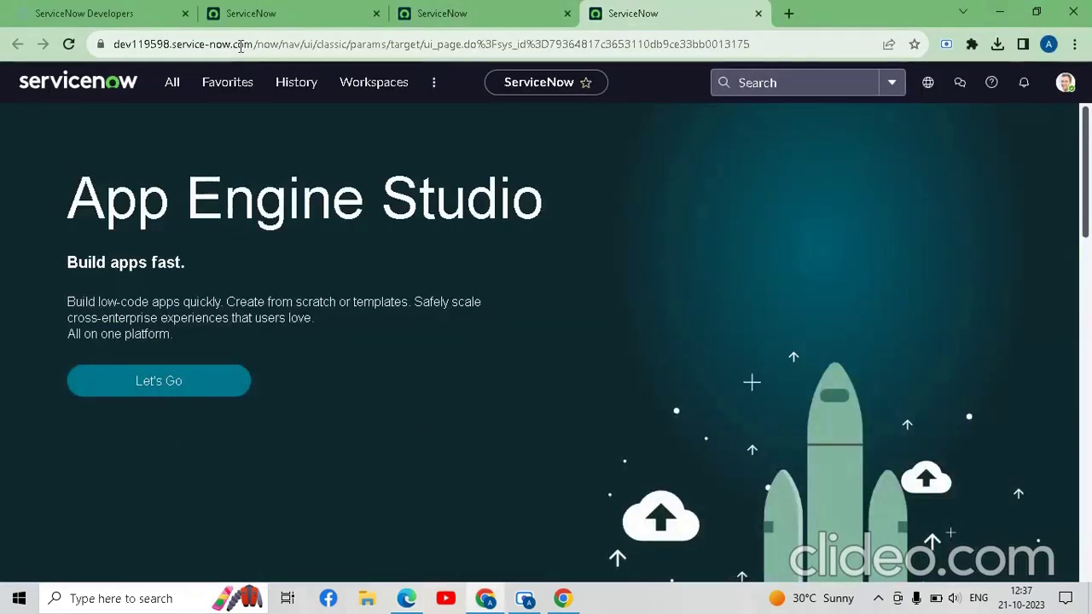
{"action": "key", "text": "alt+Tab"}
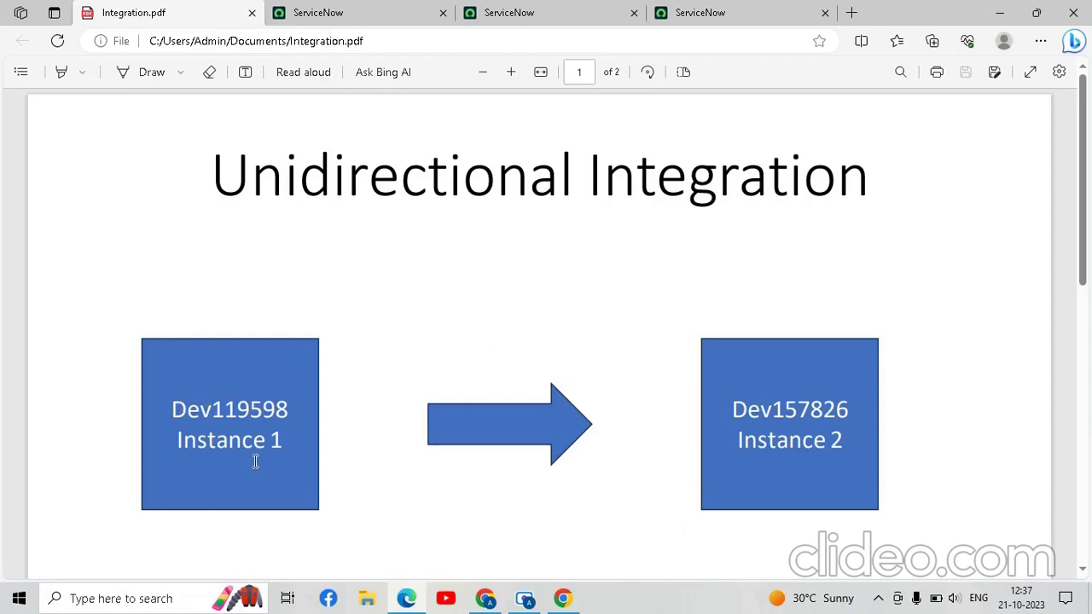
{"action": "key", "text": "alt+Tab"}
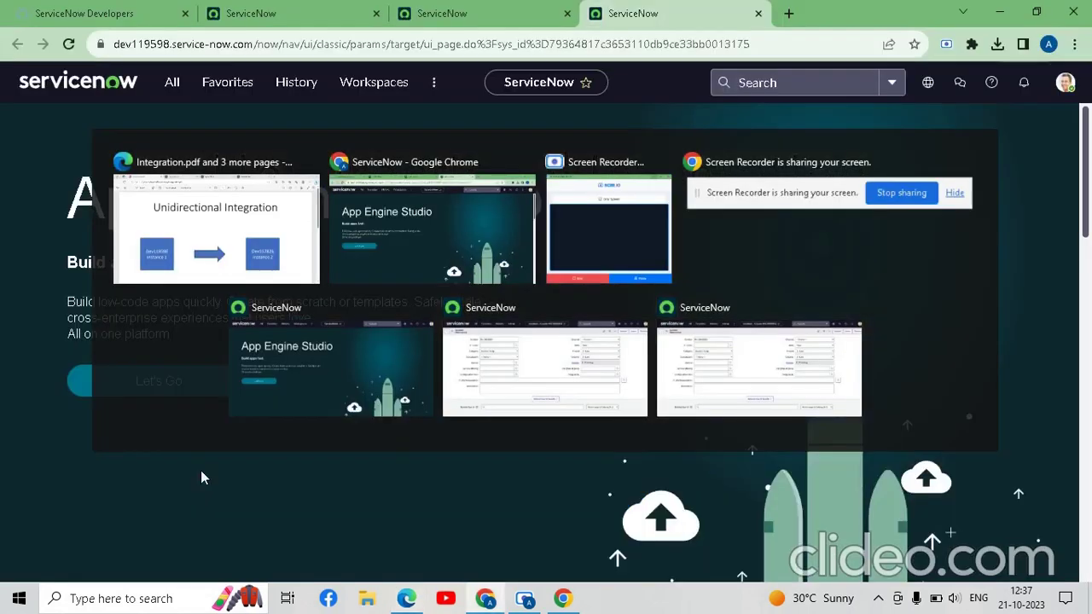
{"action": "key", "text": "alt+Tab"}
{"action": "key", "text": "alt+Tab"}
{"action": "key", "text": "alt+Tab"}
{"action": "key", "text": "alt+Tab"}
{"action": "key", "text": "alt+Tab"}
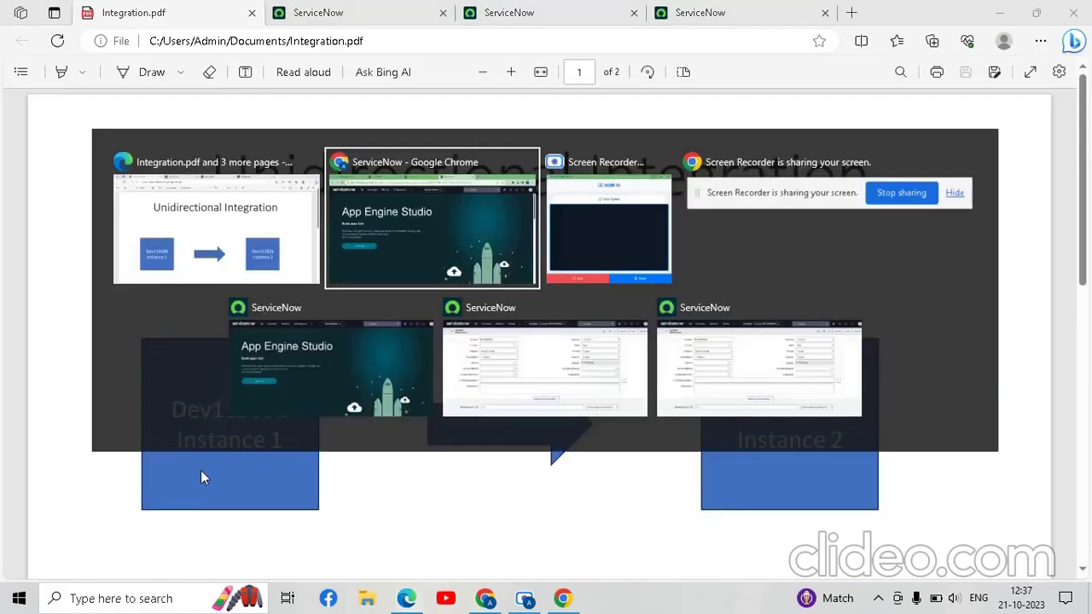
{"action": "key", "text": "alt+Tab"}
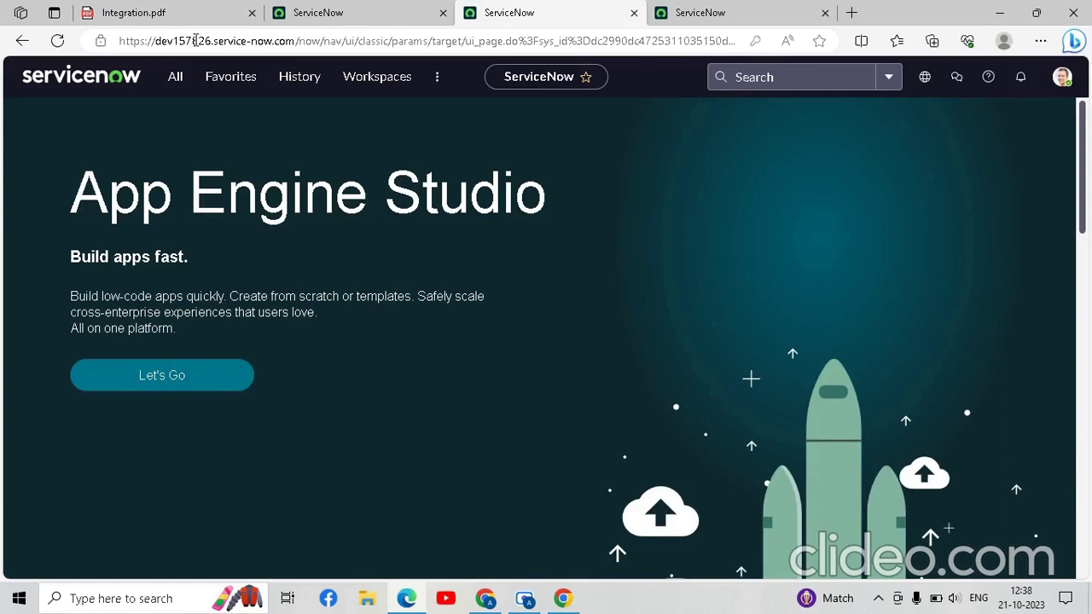
{"action": "key", "text": "alt+Tab"}
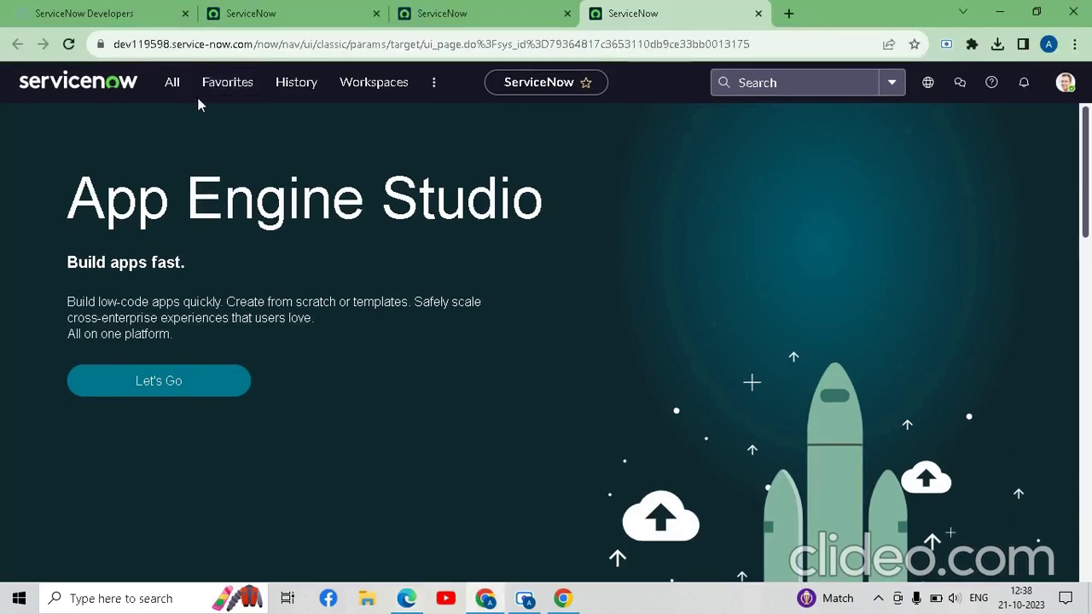
{"action": "key", "text": "alt+Tab"}
{"action": "key", "text": "alt+Tab"}
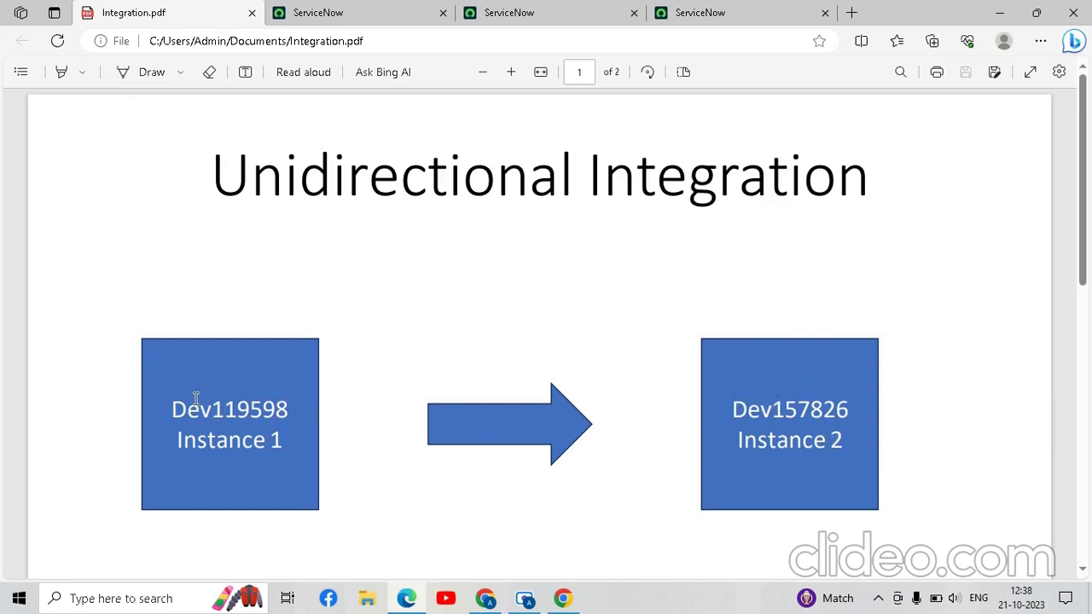
{"action": "key", "text": "alt+Tab"}
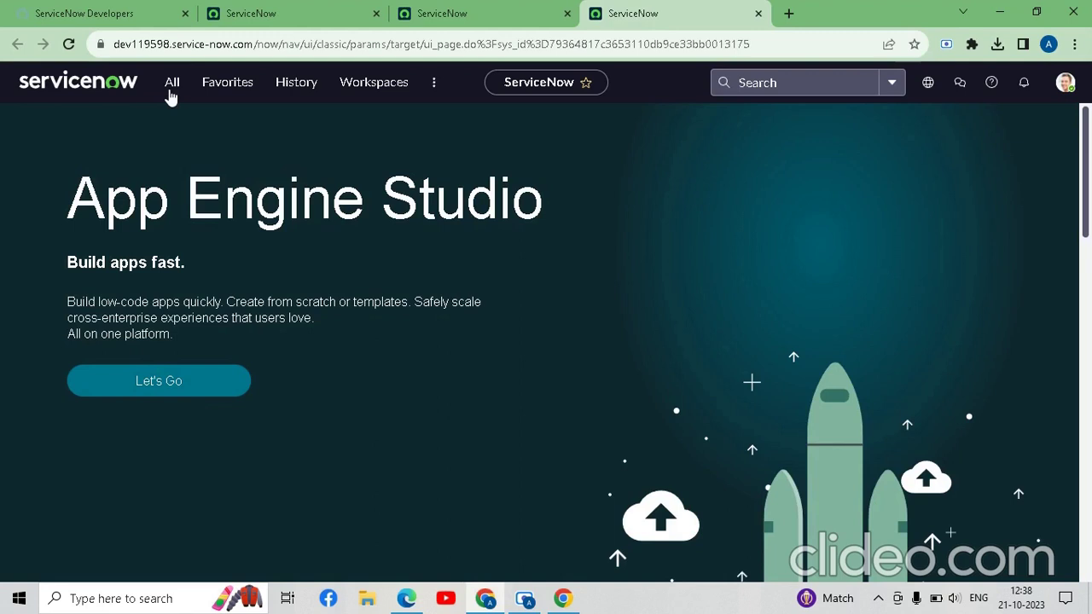
Filter the All menu for 'rest' and open System Web Services > Outbound > REST Message.
{"action": "left_click", "coordinate": [170, 93]}
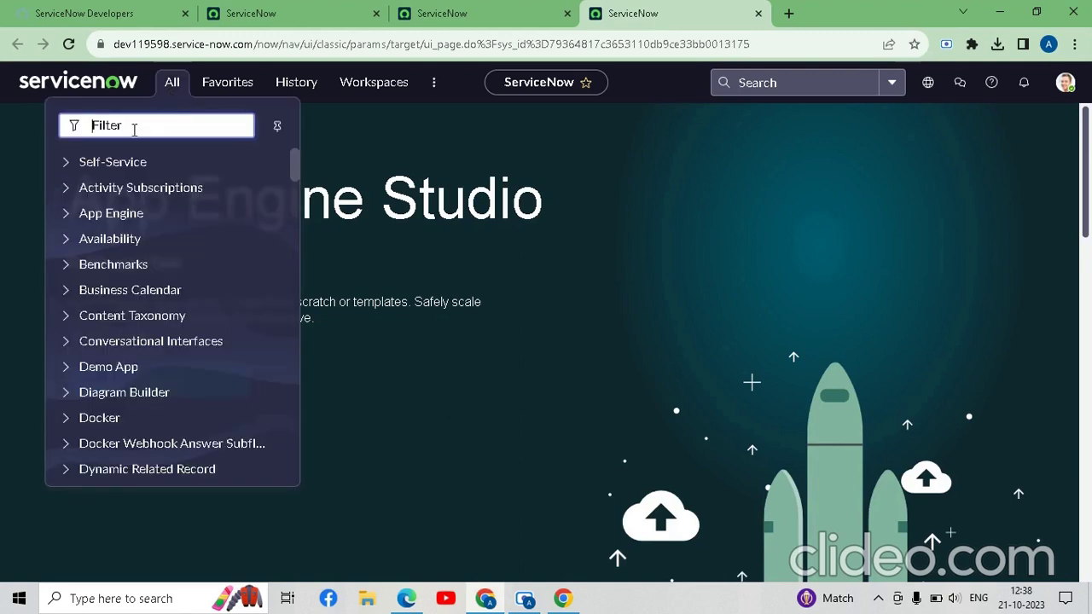
{"action": "type", "text": "re"}
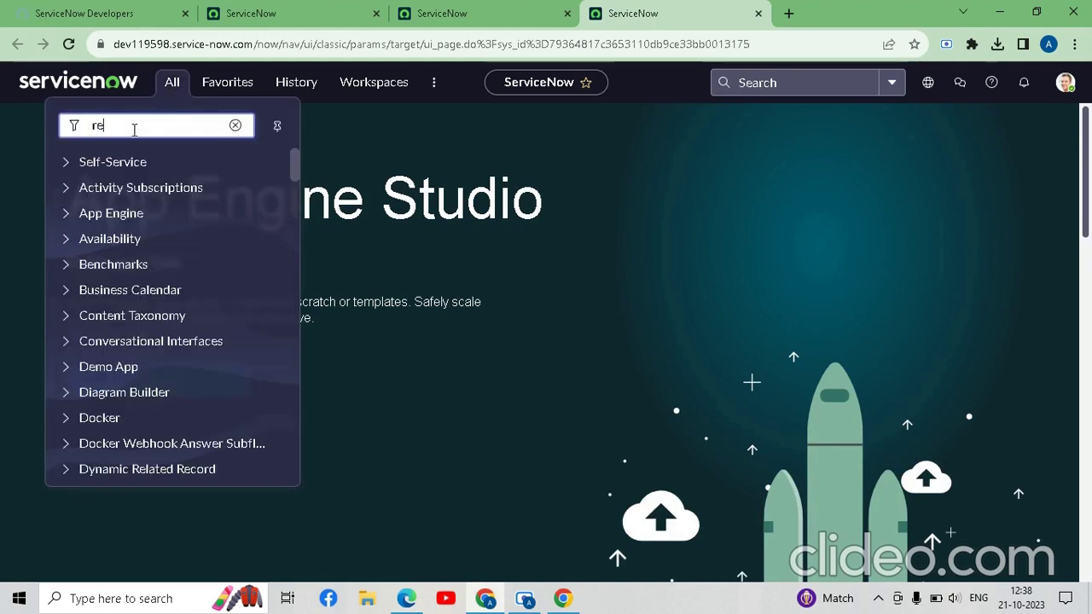
{"action": "type", "text": "st"}
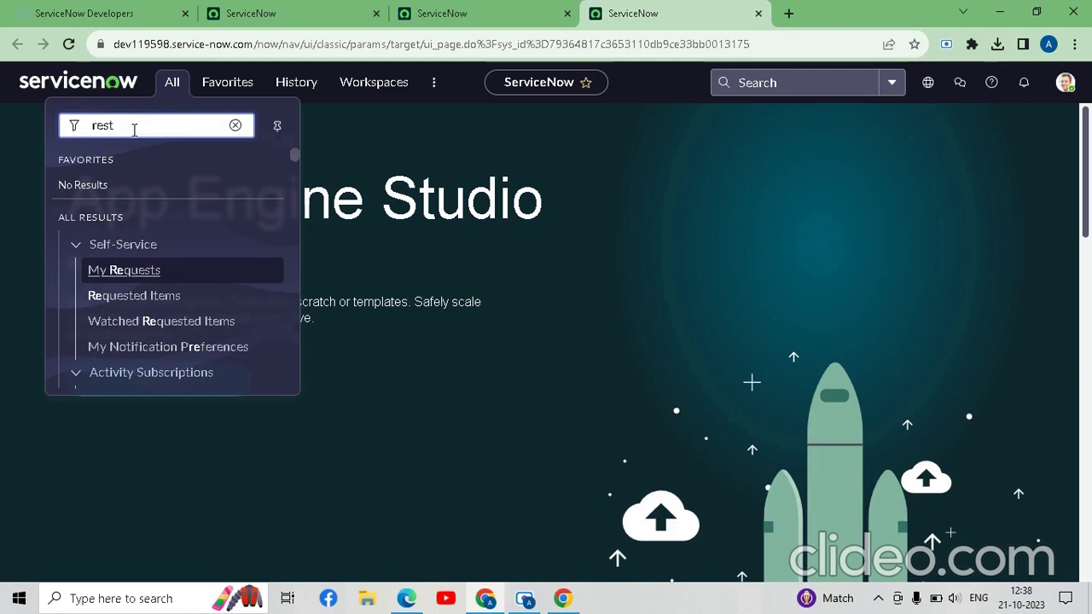
{"action": "scroll", "coordinate": [132, 230], "scroll_direction": "down", "scroll_amount": 1}
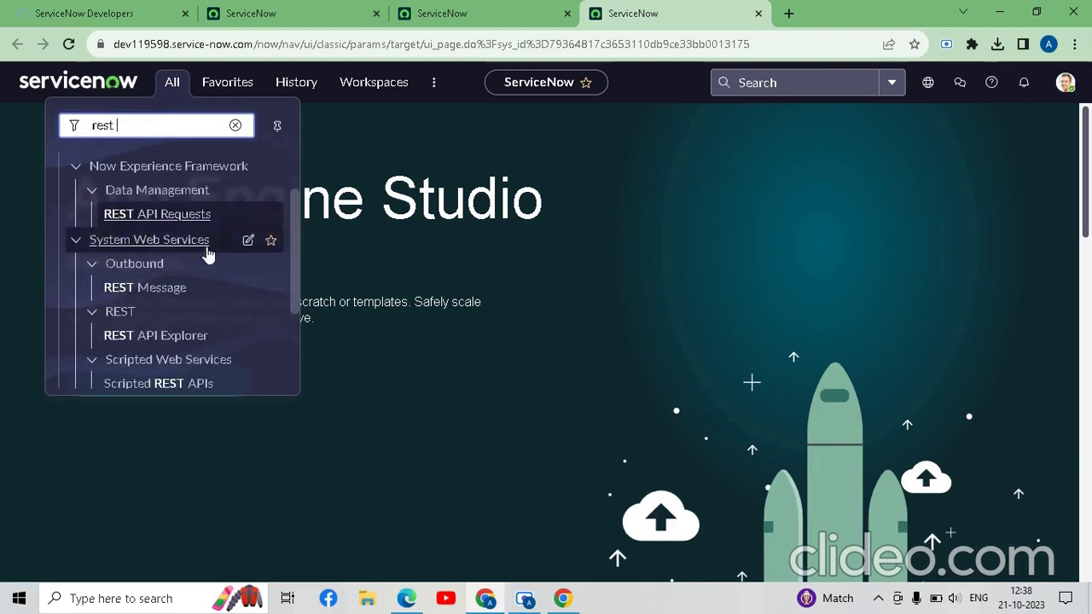
{"action": "left_click", "coordinate": [143, 287]}
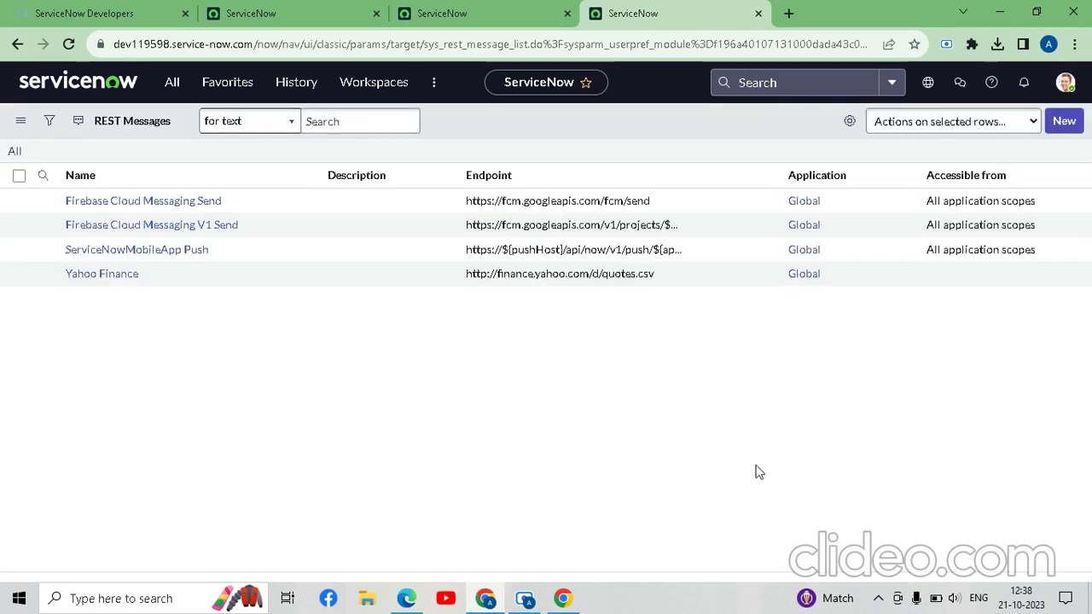
Create a new REST Message named 'Send to Instance 2', leaving authentication at No authentication.
{"action": "left_click", "coordinate": [1066, 122]}
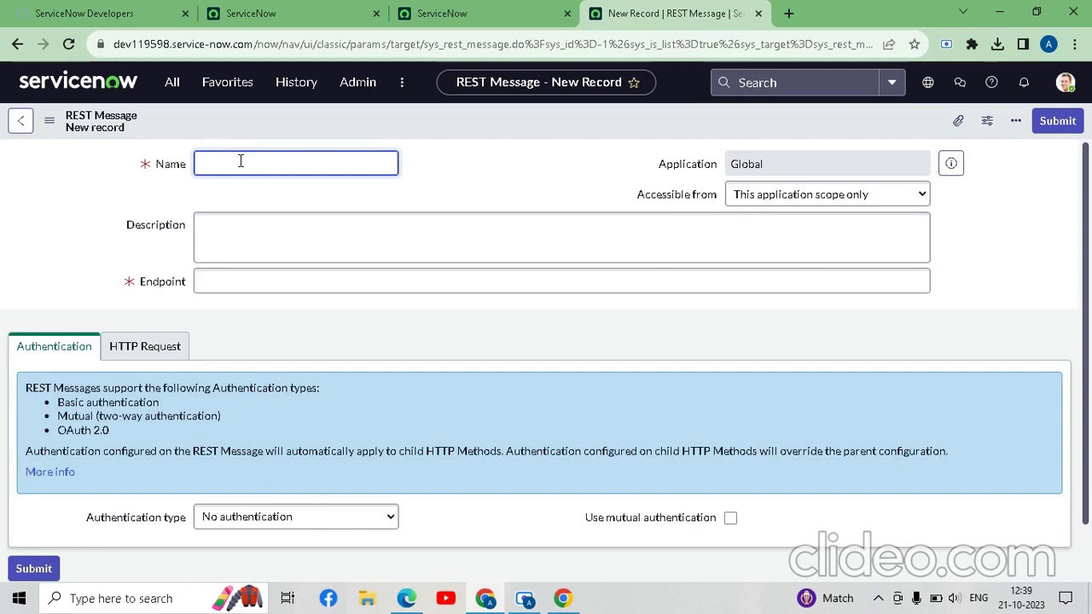
{"action": "type", "text": "Send to Instance 2"}
{"action": "left_click", "coordinate": [410, 182]}
{"action": "left_click", "coordinate": [265, 244]}
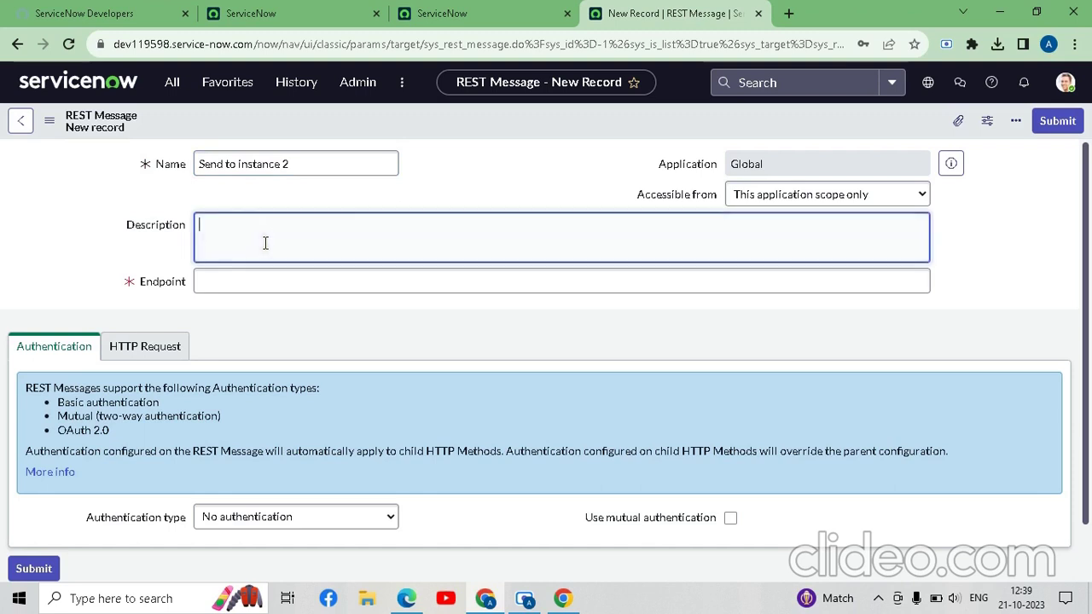
{"action": "left_click", "coordinate": [264, 287]}
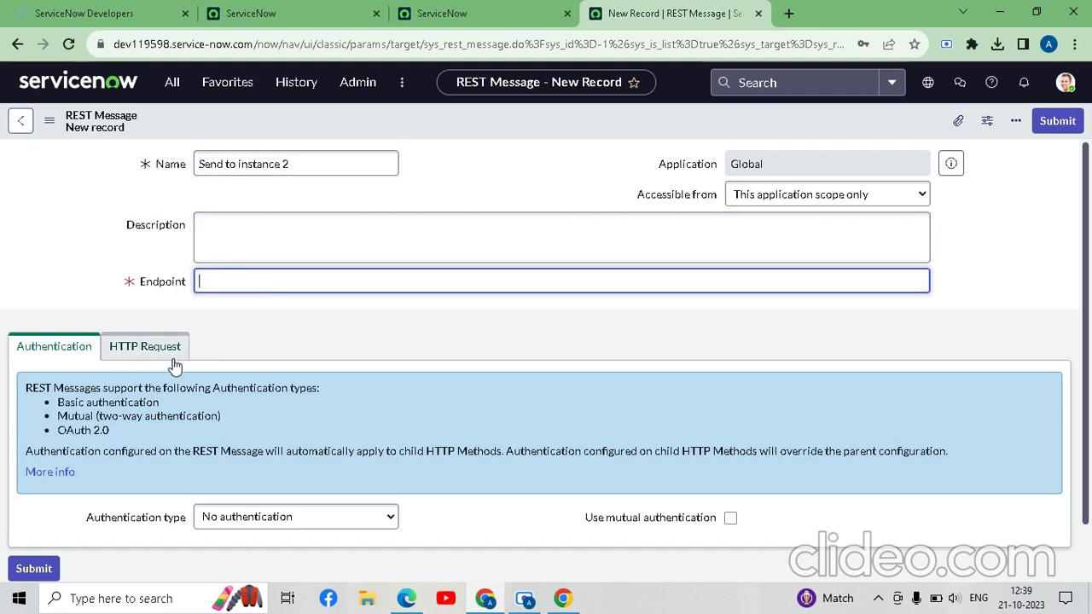
{"action": "left_click", "coordinate": [253, 518]}
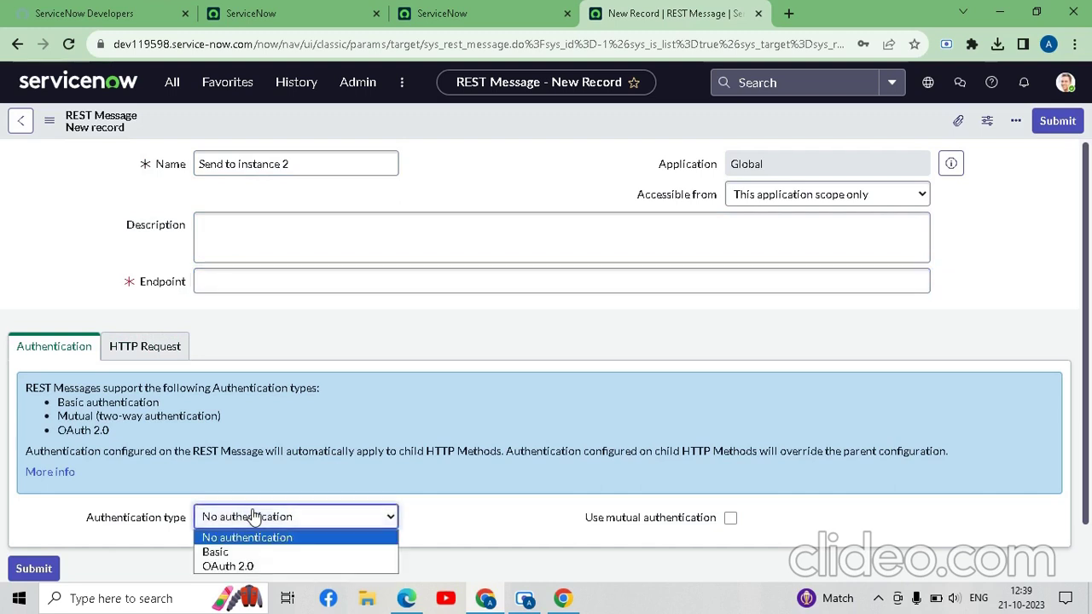
{"action": "left_click", "coordinate": [353, 290]}
{"action": "left_click", "coordinate": [354, 290]}
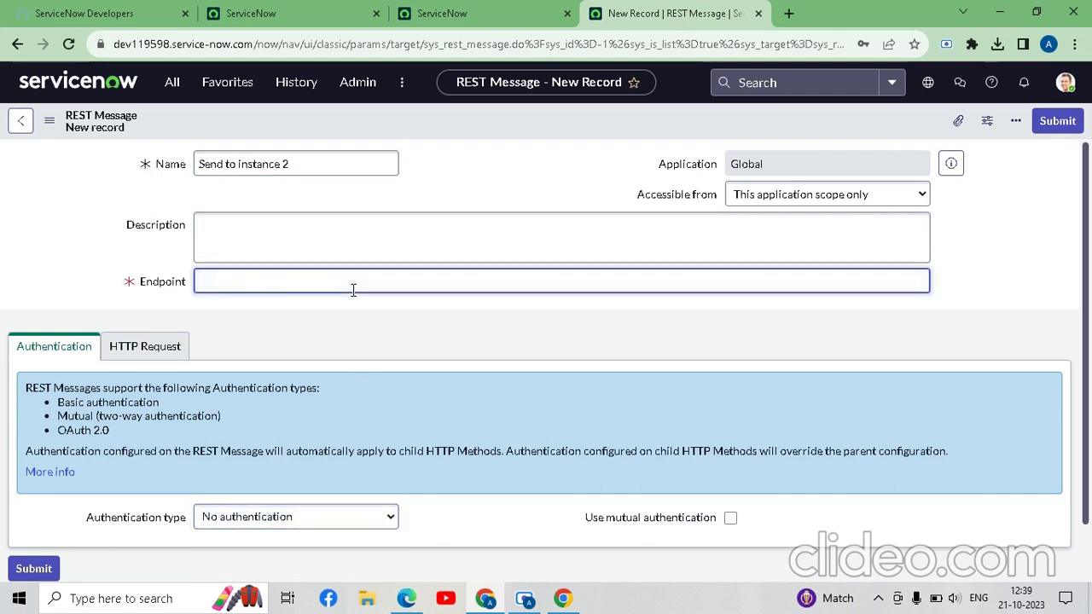
{"action": "key", "text": "alt+Tab"}
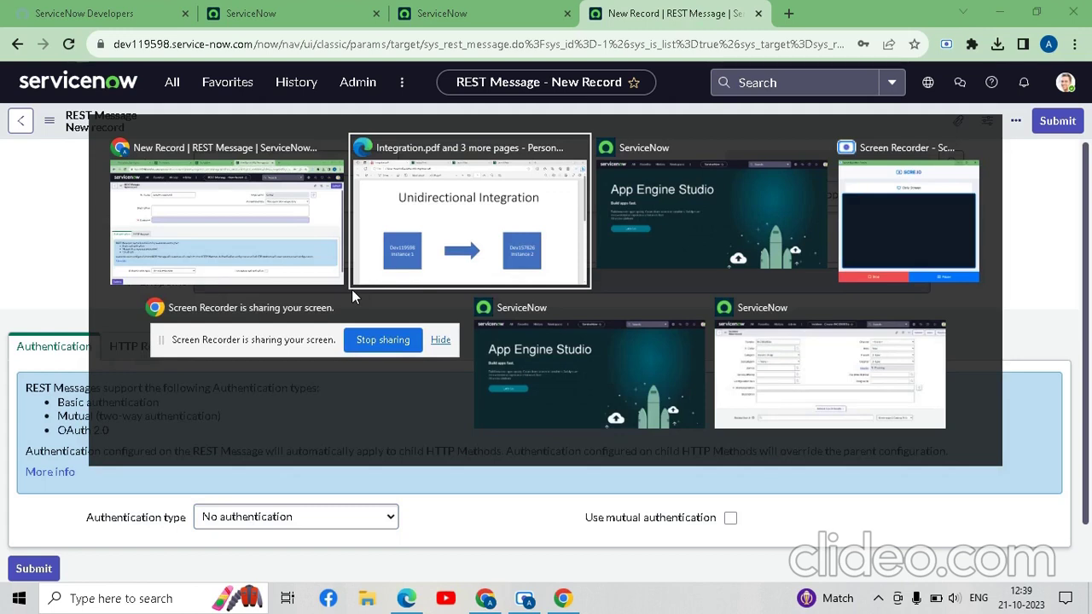
On instance 2, filter the All menu for 'rest api' and open REST API Explorer.
{"action": "key", "text": "alt+Tab"}
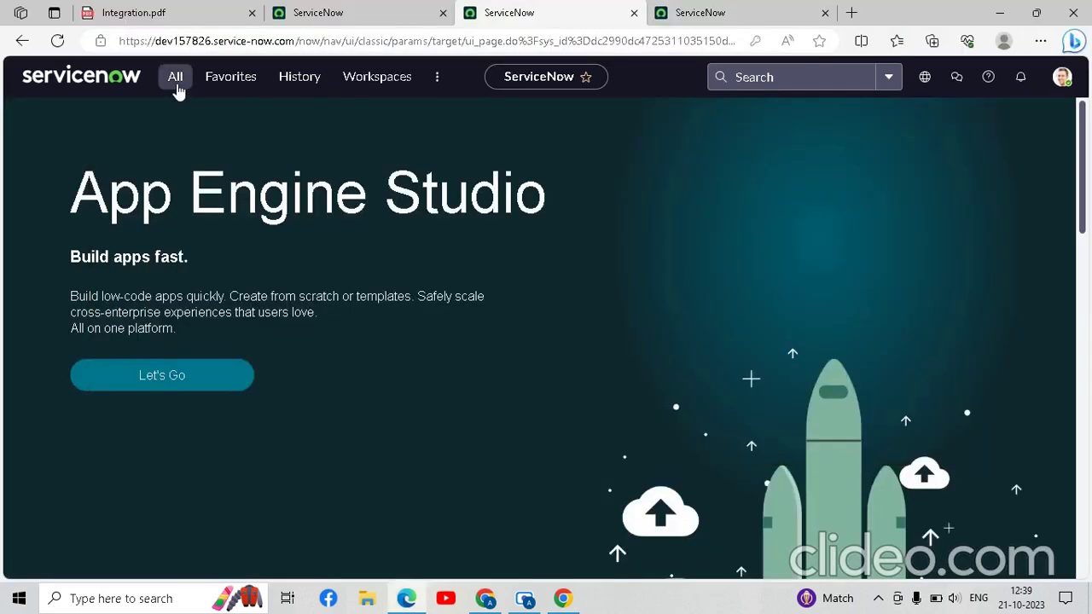
{"action": "key", "text": "ctrl+shift+Tab"}
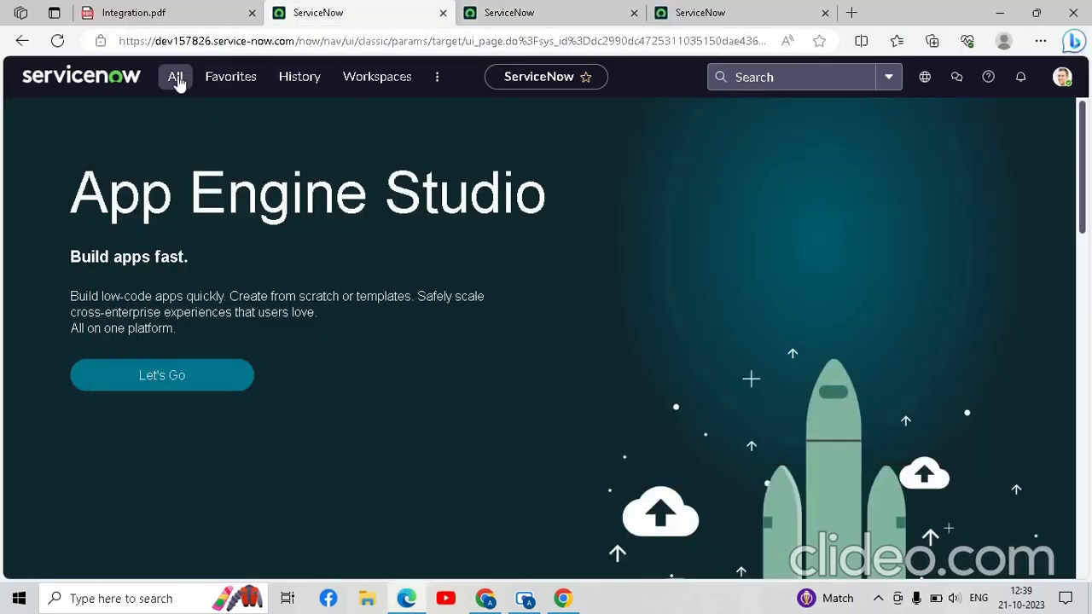
{"action": "left_click", "coordinate": [176, 78]}
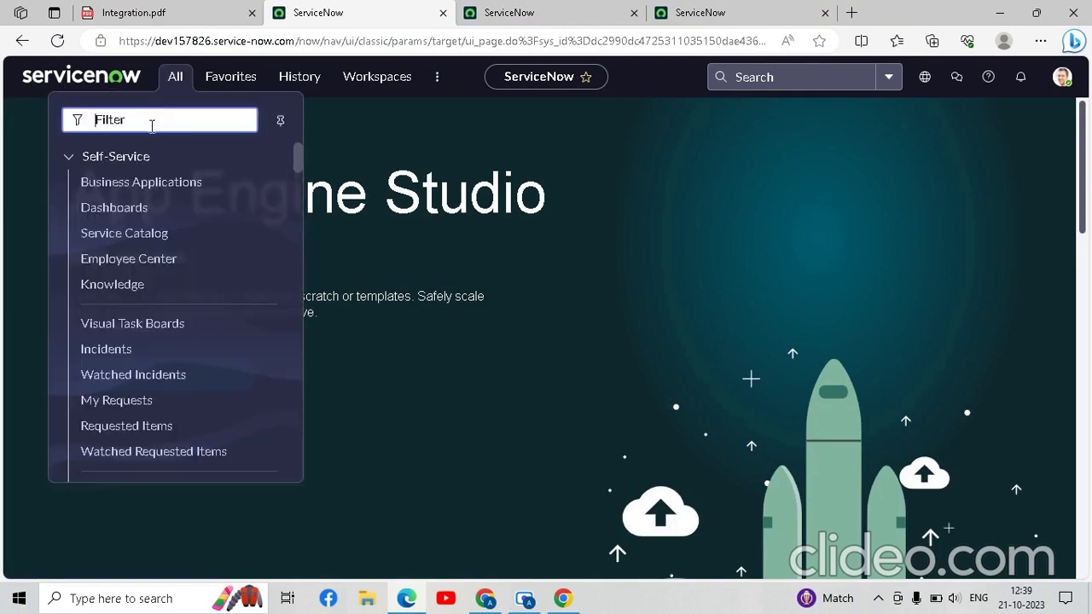
{"action": "type", "text": "res"}
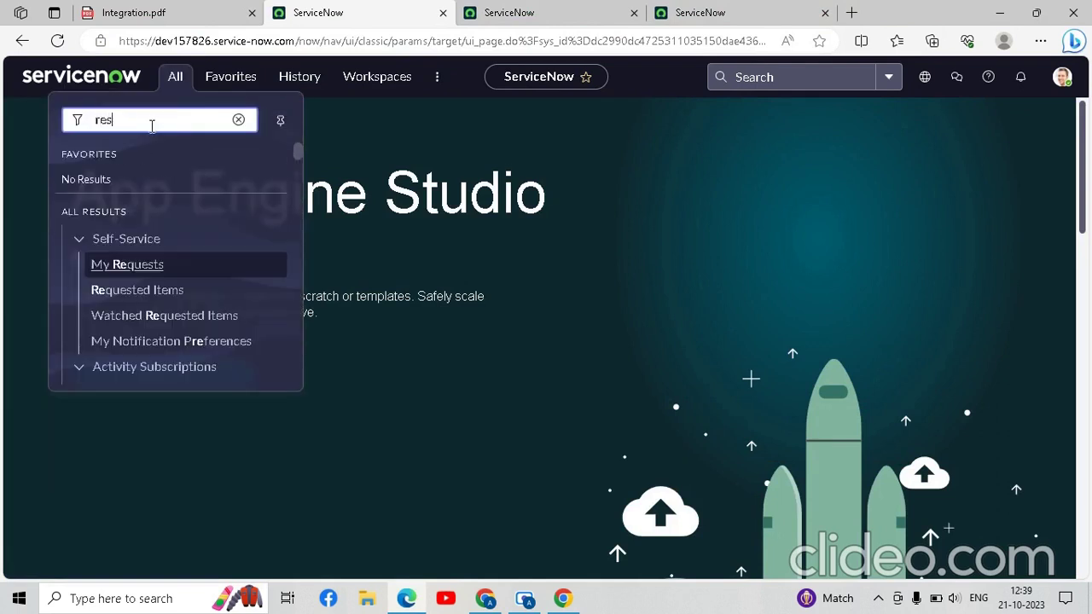
{"action": "type", "text": "t api"}
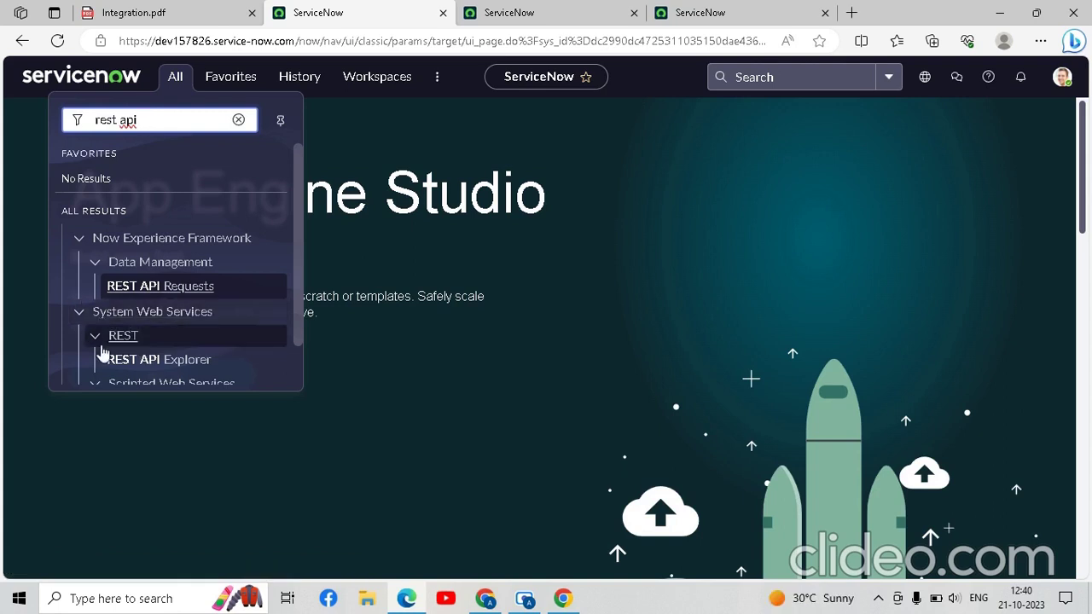
{"action": "left_click", "coordinate": [123, 364]}
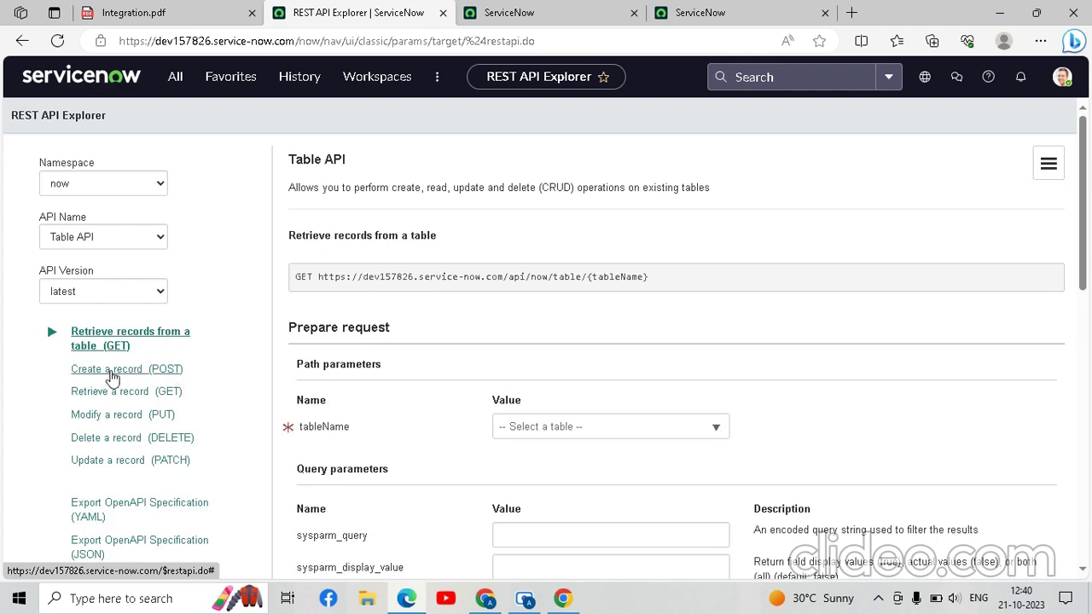
Set the Table API request's tableName to Incident and send the test request.
{"action": "left_click", "coordinate": [135, 377]}
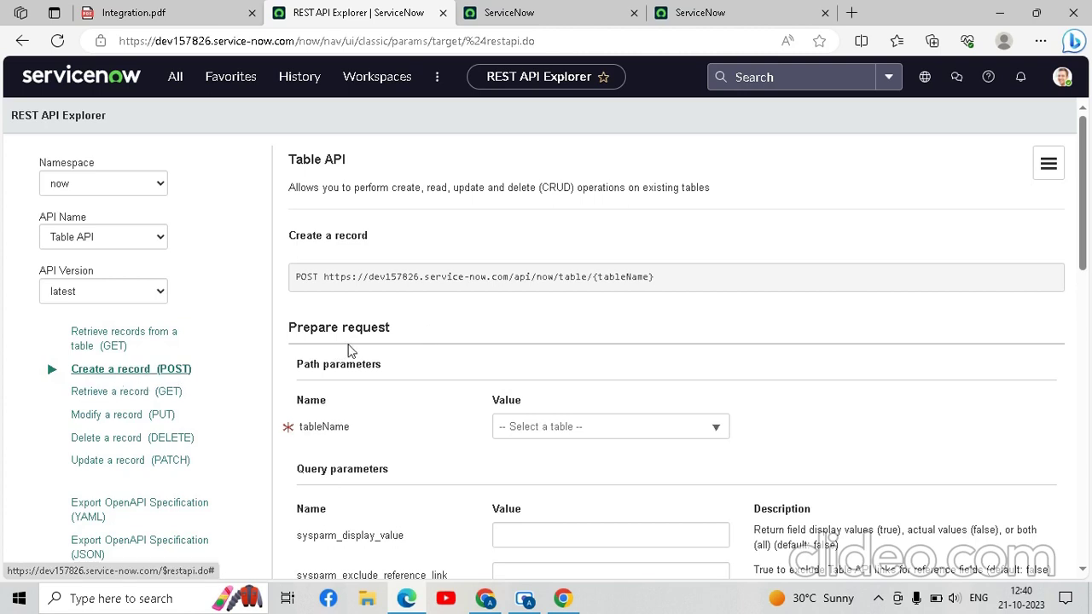
{"action": "scroll", "coordinate": [348, 350], "scroll_direction": "down", "scroll_amount": 1}
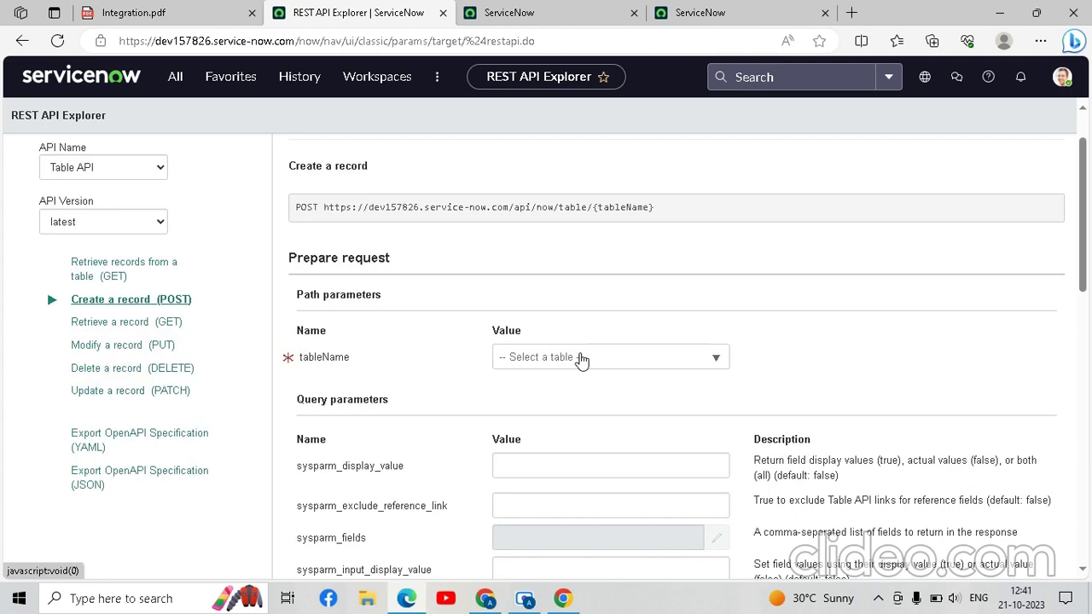
{"action": "left_click", "coordinate": [580, 358]}
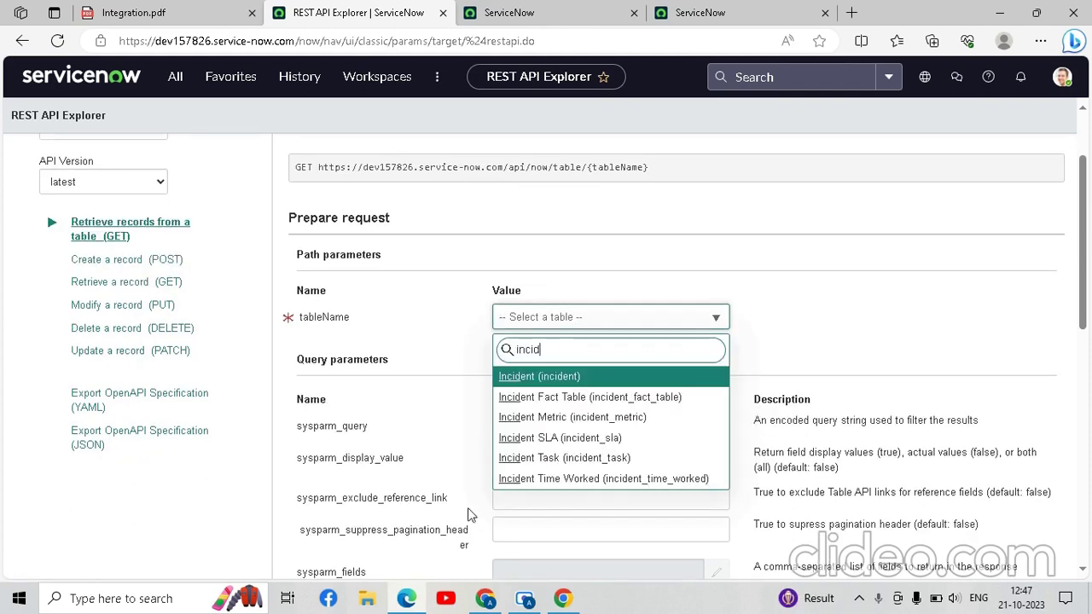
{"action": "left_click", "coordinate": [556, 386]}
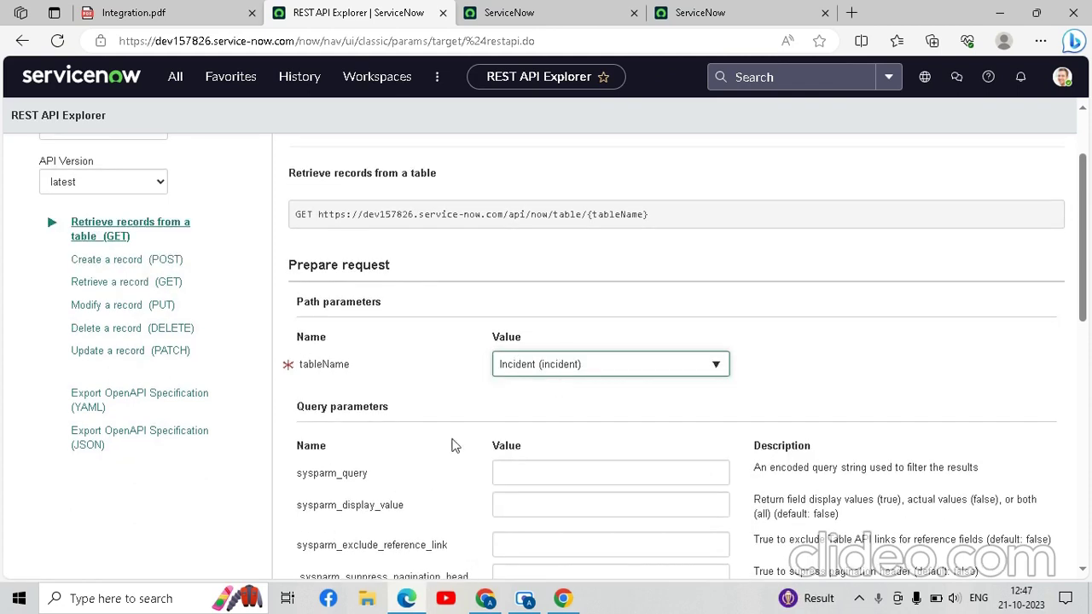
{"action": "scroll", "coordinate": [452, 443], "scroll_direction": "down", "scroll_amount": 3}
{"action": "scroll", "coordinate": [452, 444], "scroll_direction": "down", "scroll_amount": 6}
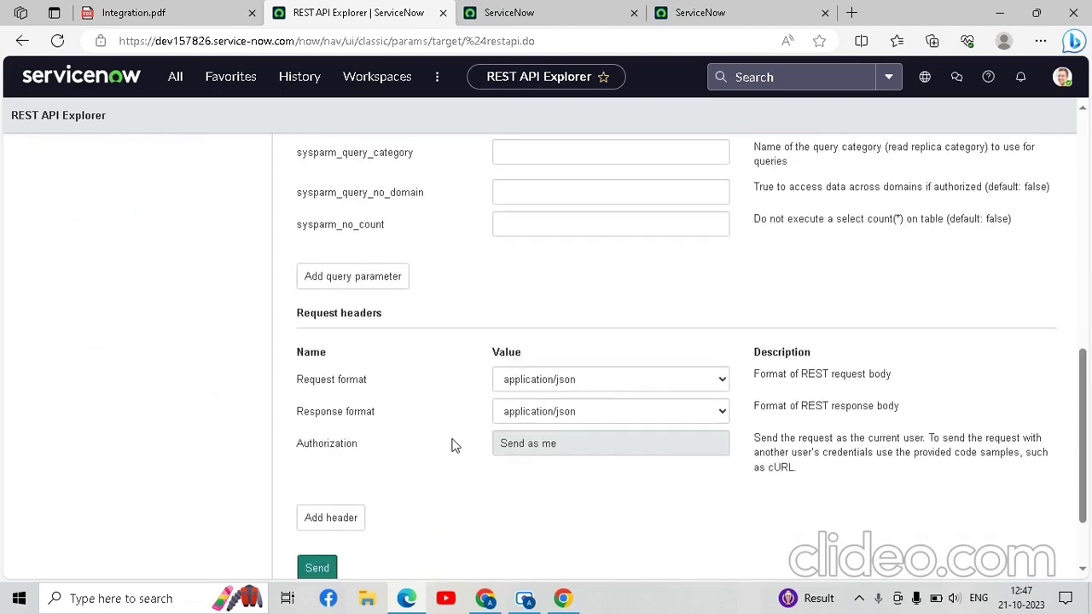
{"action": "left_click", "coordinate": [316, 482]}
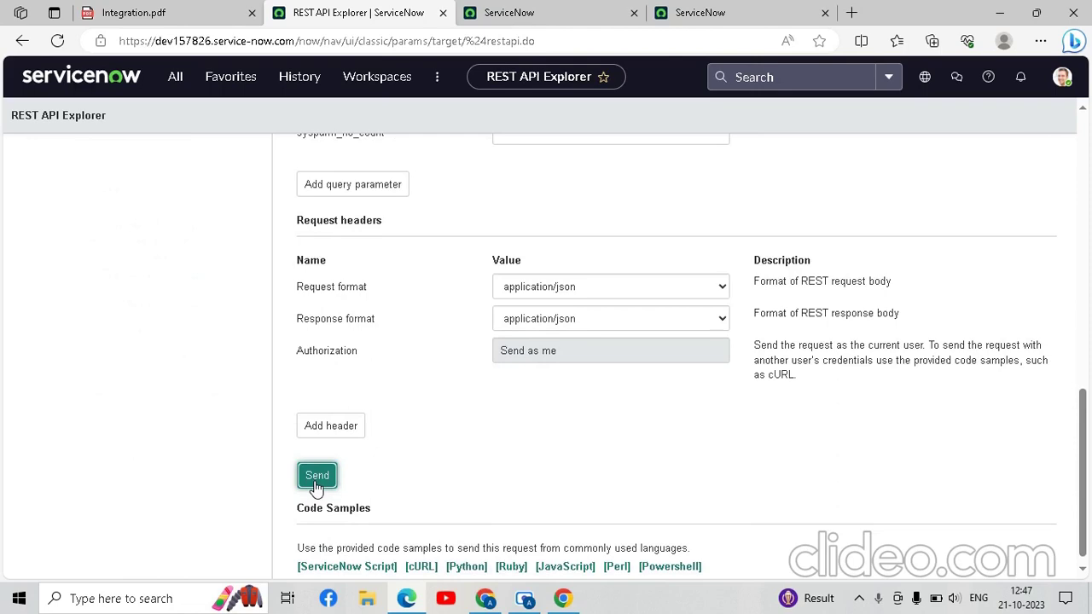
Confirm the 200 OK response and select the request URL for copying.
{"action": "scroll", "coordinate": [461, 422], "scroll_direction": "down", "scroll_amount": 2}
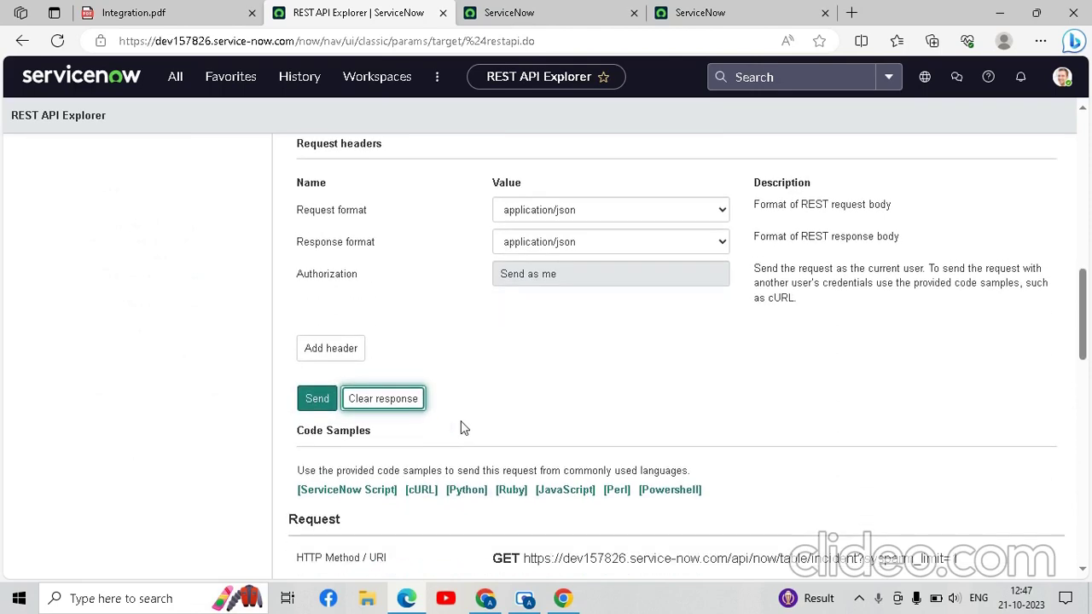
{"action": "scroll", "coordinate": [460, 427], "scroll_direction": "down", "scroll_amount": 3}
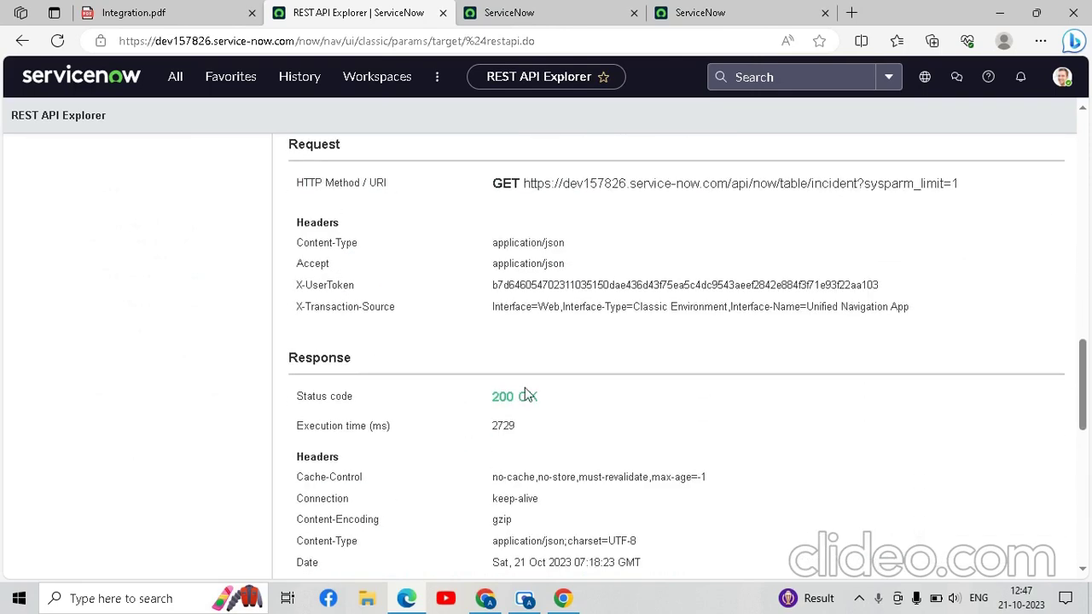
{"action": "left_click_drag", "start_coordinate": [486, 399], "coordinate": [545, 404]}
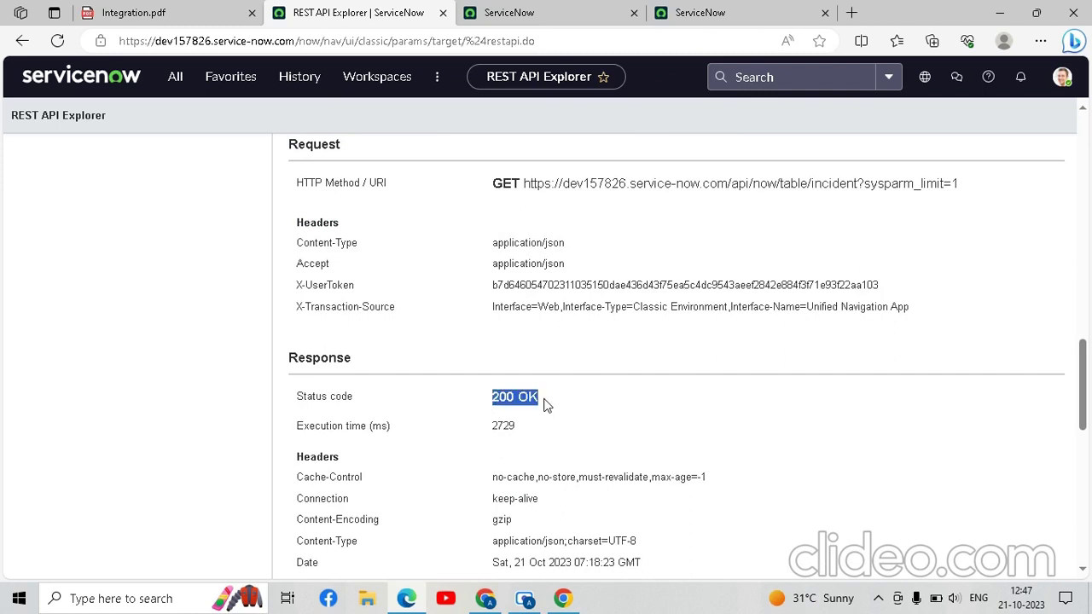
{"action": "scroll", "coordinate": [513, 289], "scroll_direction": "up", "scroll_amount": 1}
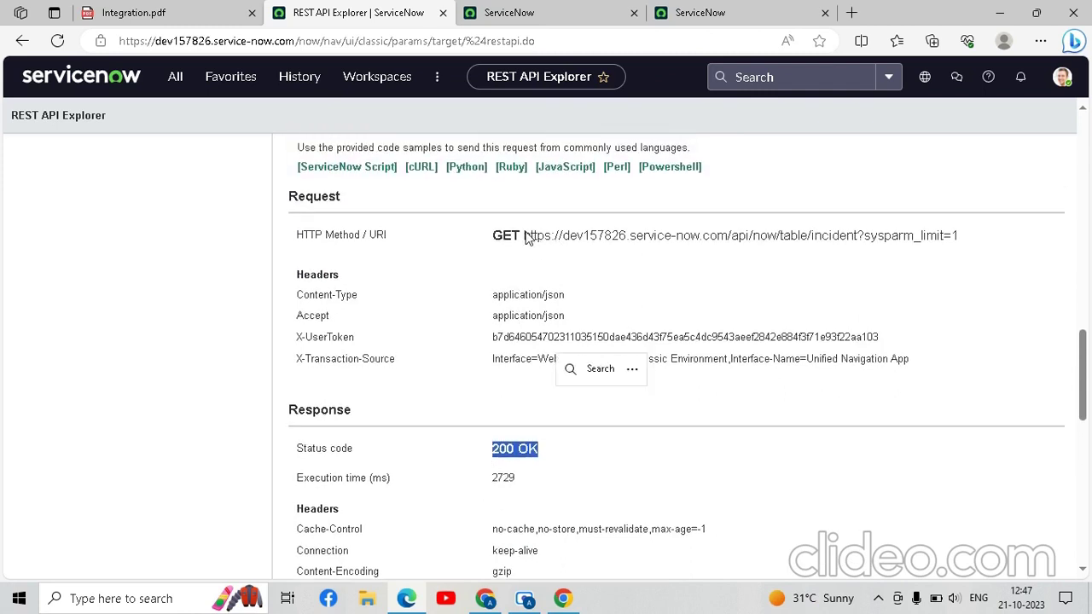
{"action": "scroll", "coordinate": [538, 260], "scroll_direction": "up", "scroll_amount": 2}
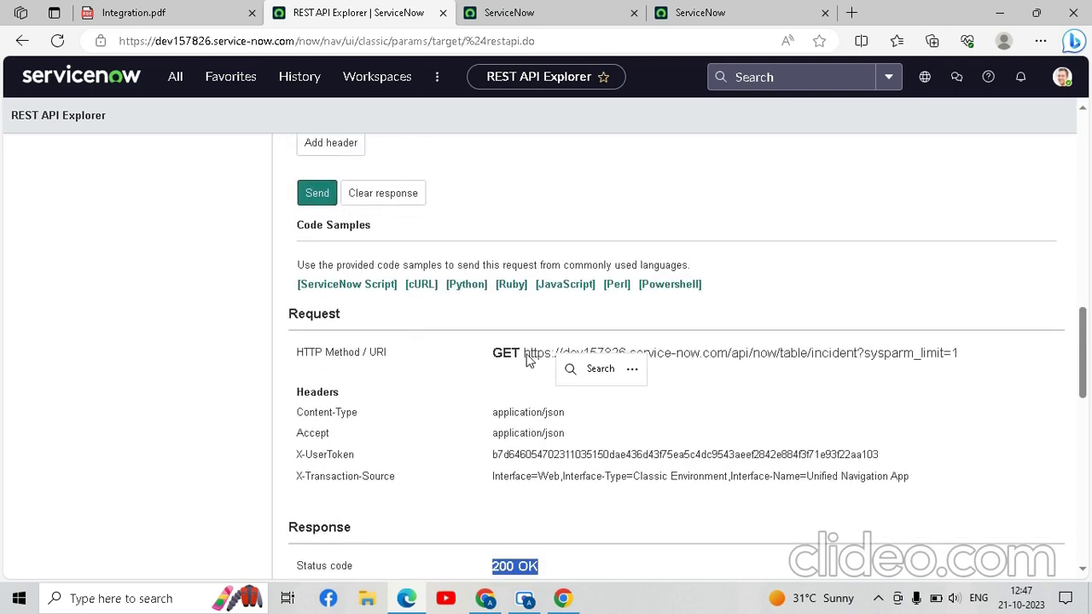
{"action": "left_click_drag", "start_coordinate": [525, 353], "coordinate": [1012, 370]}
{"action": "key", "text": "ctrl+c"}
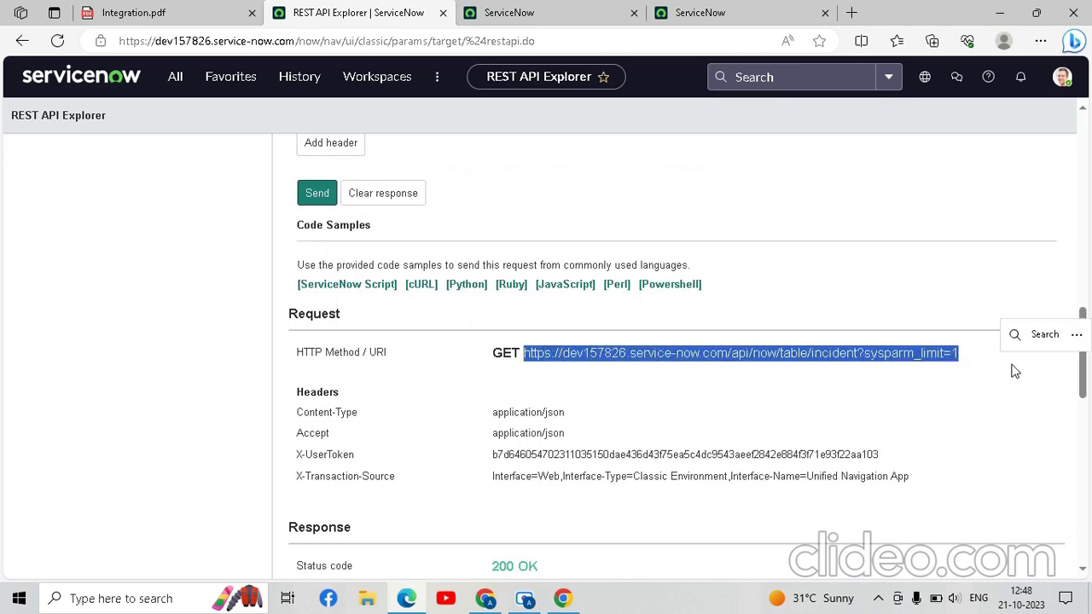
Paste instance 2's incident table URL as the Endpoint and set Authentication type to Basic.
{"action": "key", "text": "alt+Tab"}
{"action": "key", "text": "alt+Tab"}
{"action": "key", "text": "alt+Tab"}
{"action": "key", "text": "alt+Tab"}
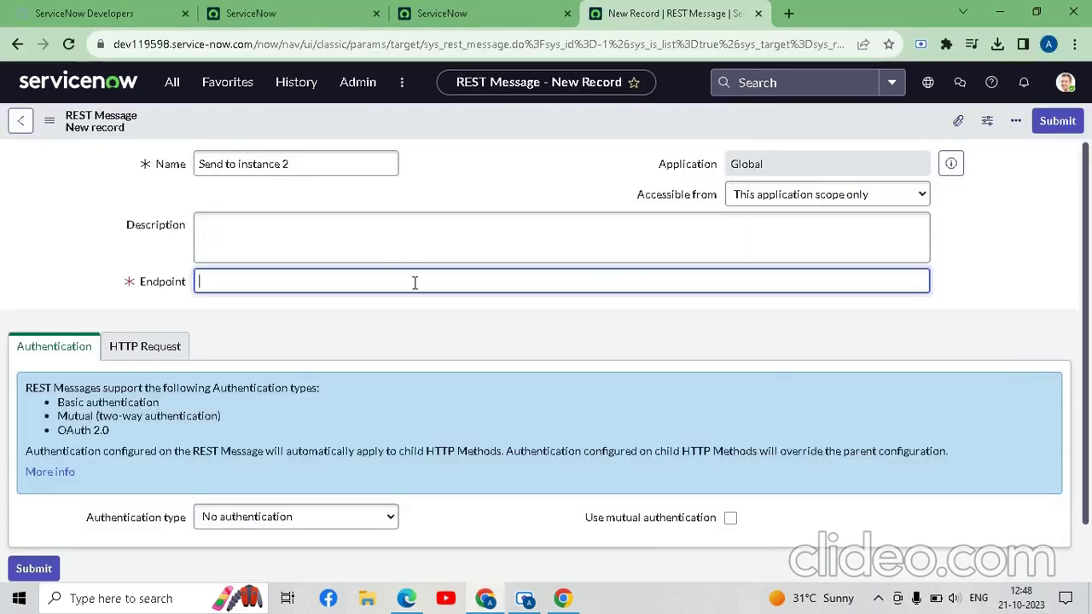
{"action": "key", "text": "ctrl+v"}
{"action": "left_click", "coordinate": [94, 271]}
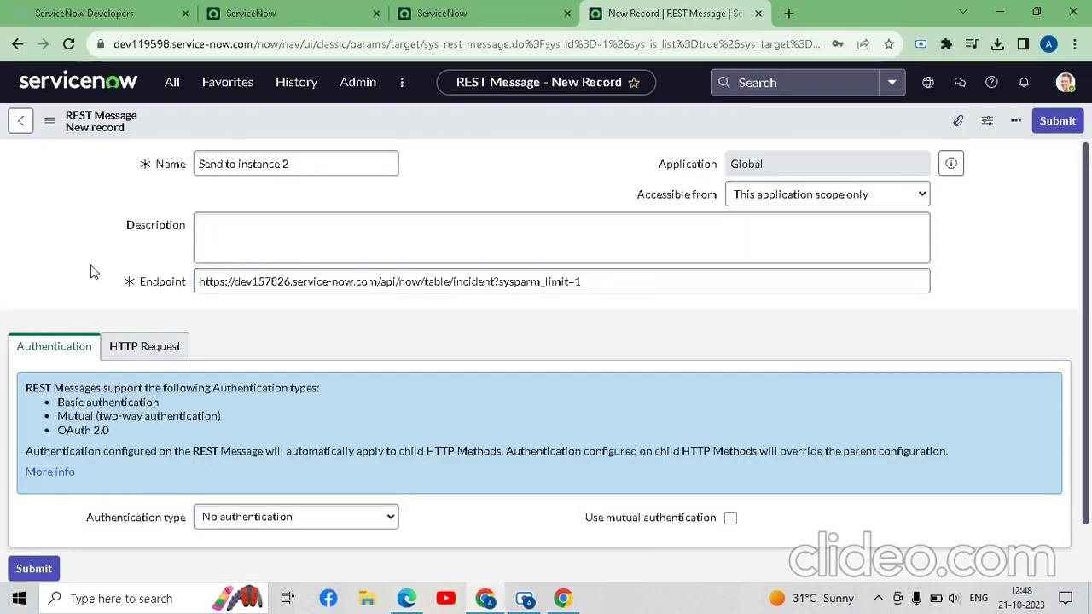
{"action": "scroll", "coordinate": [146, 348], "scroll_direction": "down", "scroll_amount": 1}
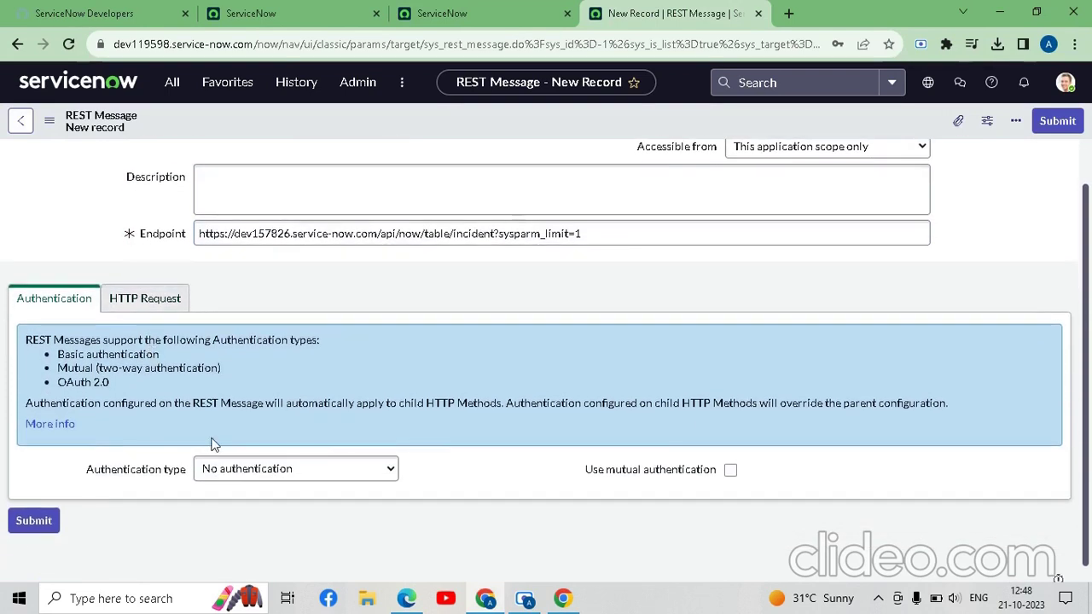
{"action": "left_click", "coordinate": [314, 471]}
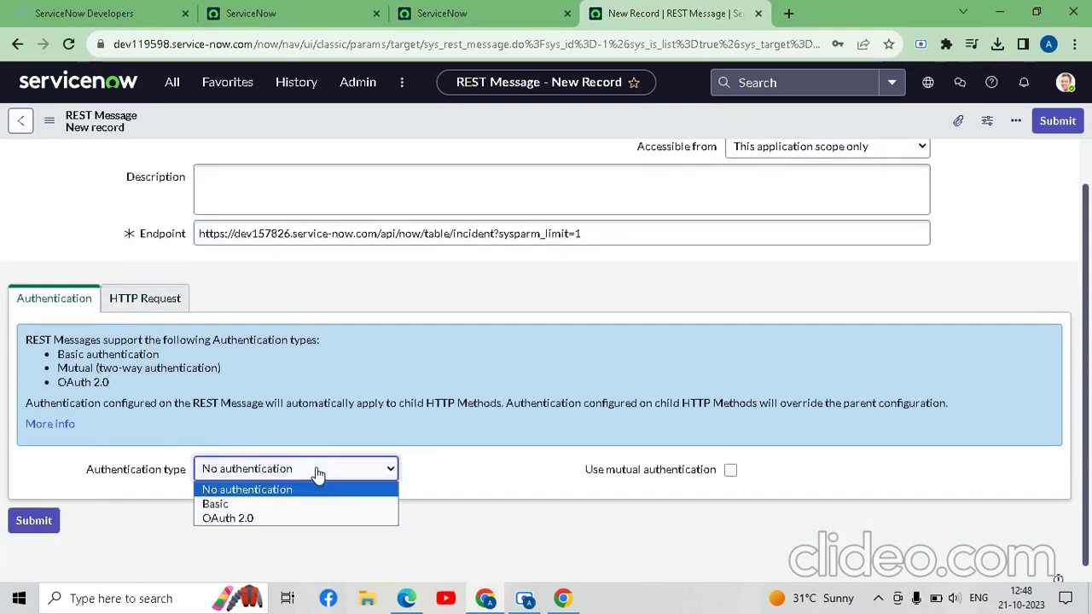
{"action": "left_click", "coordinate": [276, 505]}
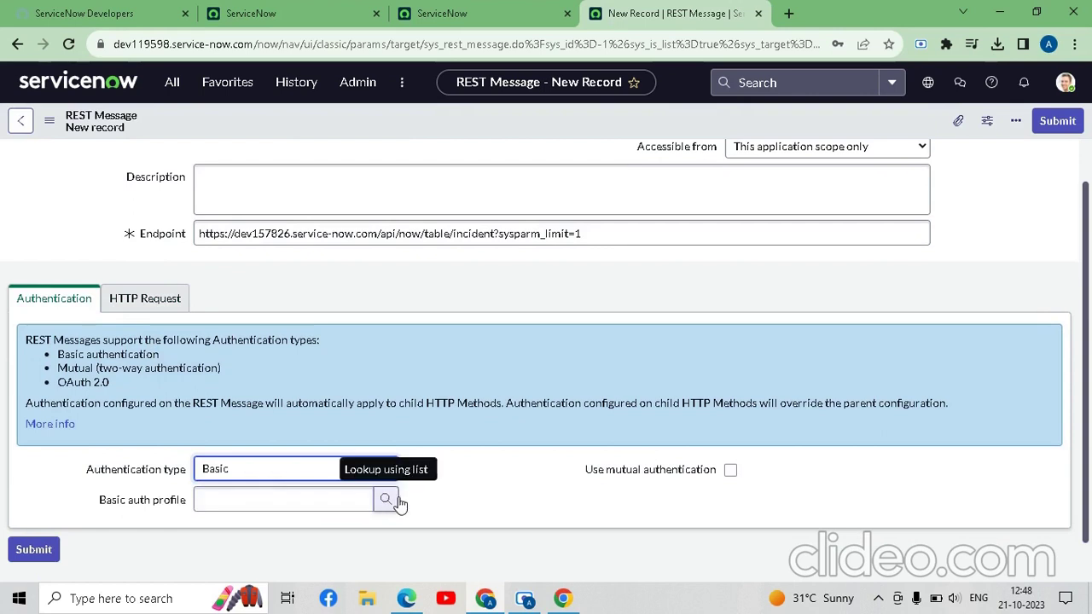
{"action": "key", "text": "alt+Tab"}
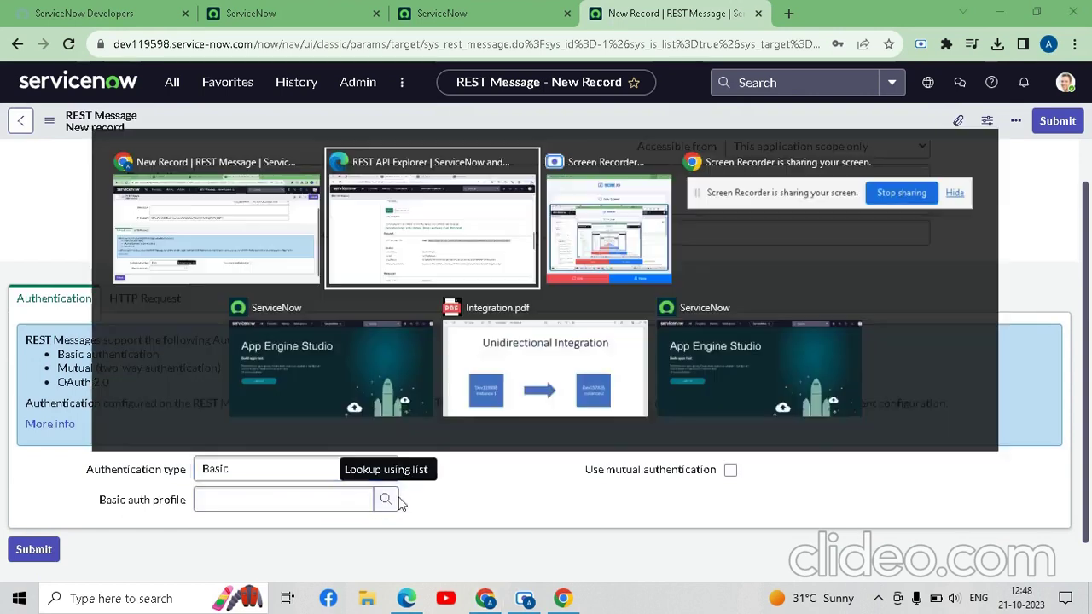
Filter the navigator for 'system sec' and open Users and Groups > Users.
{"action": "key", "text": "alt+Tab"}
{"action": "key", "text": "alt+Tab"}
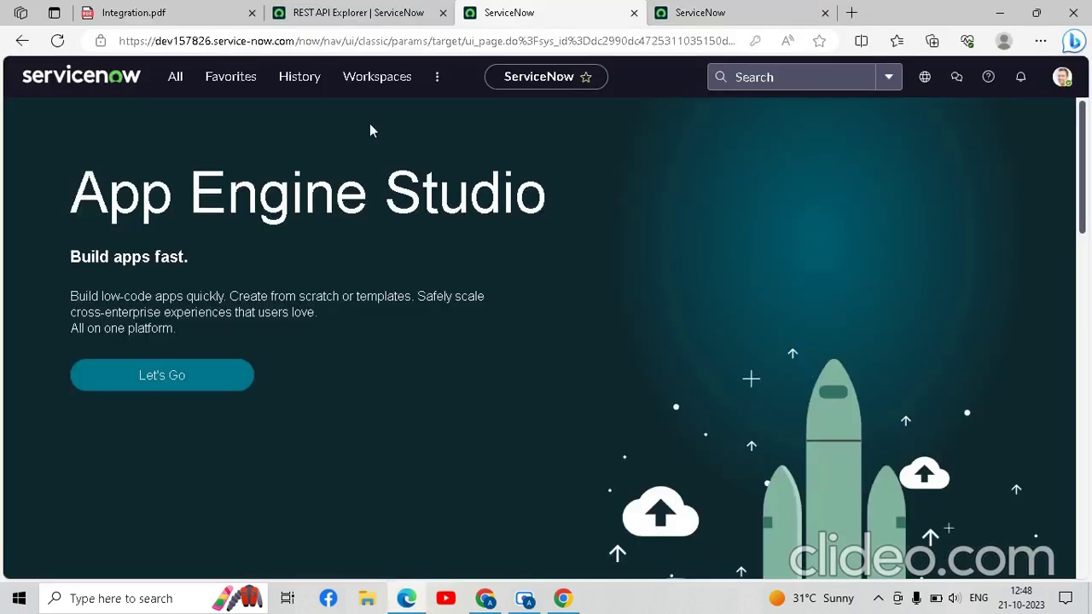
{"action": "left_click", "coordinate": [335, 9]}
{"action": "left_click", "coordinate": [511, 10]}
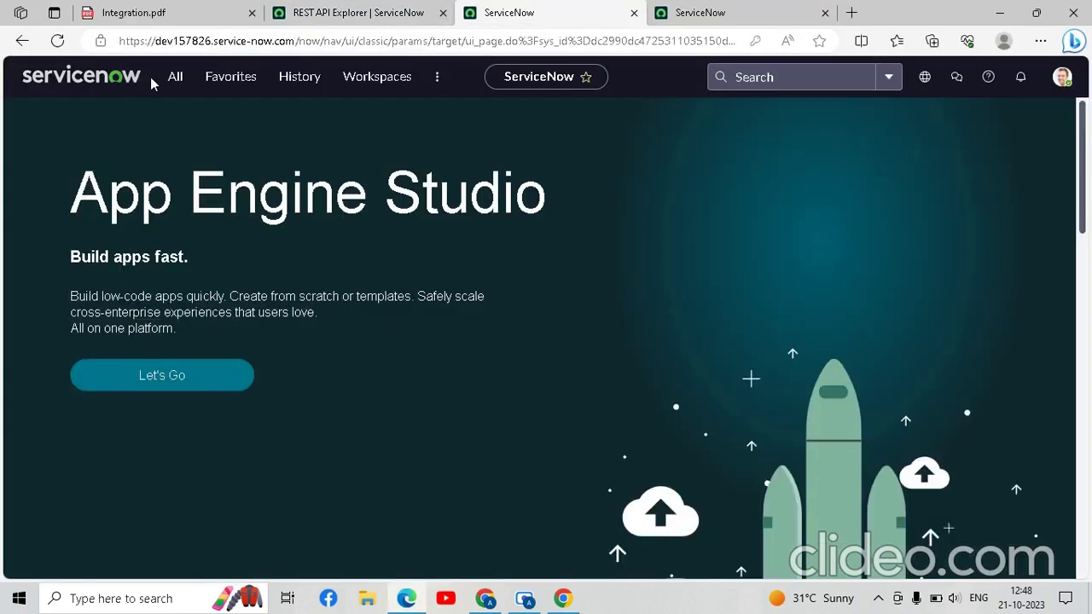
{"action": "left_click", "coordinate": [176, 82]}
{"action": "type", "text": "incide"}
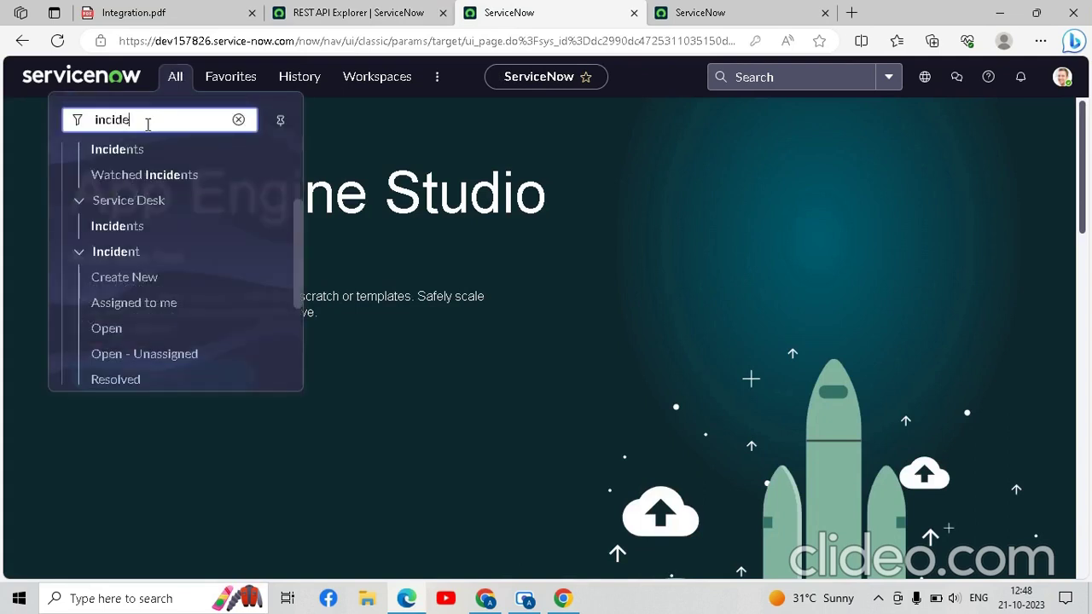
{"action": "left_click", "coordinate": [239, 120]}
{"action": "type", "text": "sy"}
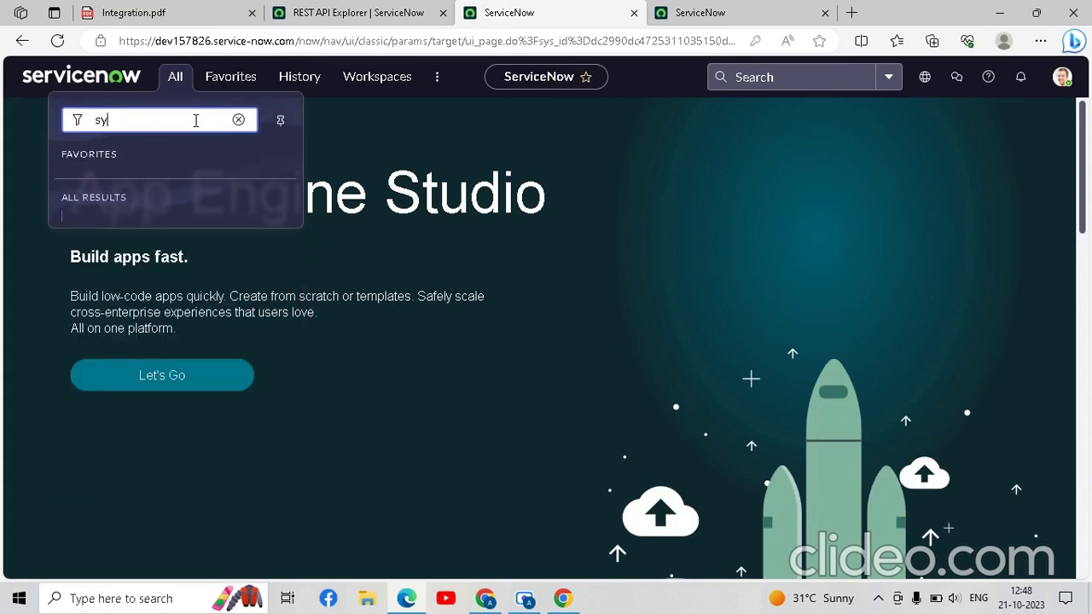
{"action": "type", "text": "stem sec"}
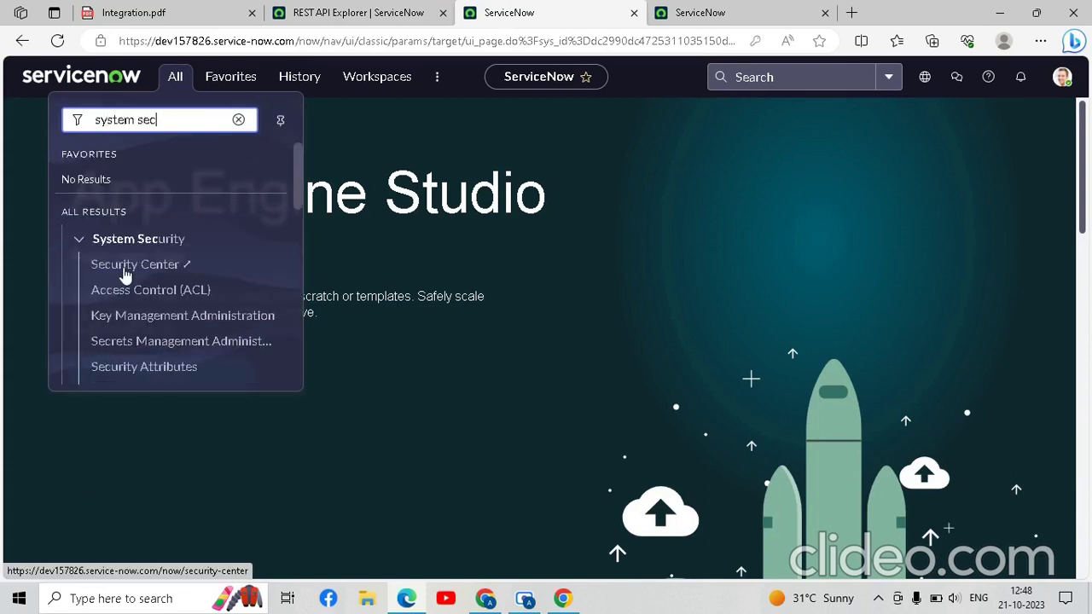
{"action": "scroll", "coordinate": [123, 273], "scroll_direction": "down", "scroll_amount": 5}
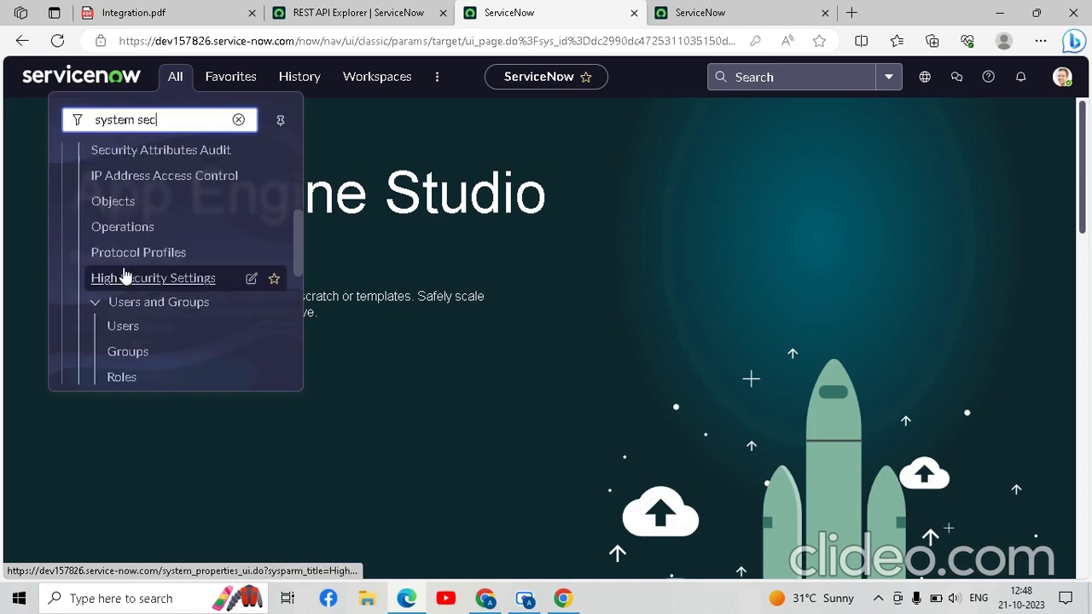
{"action": "scroll", "coordinate": [124, 273], "scroll_direction": "down", "scroll_amount": 1}
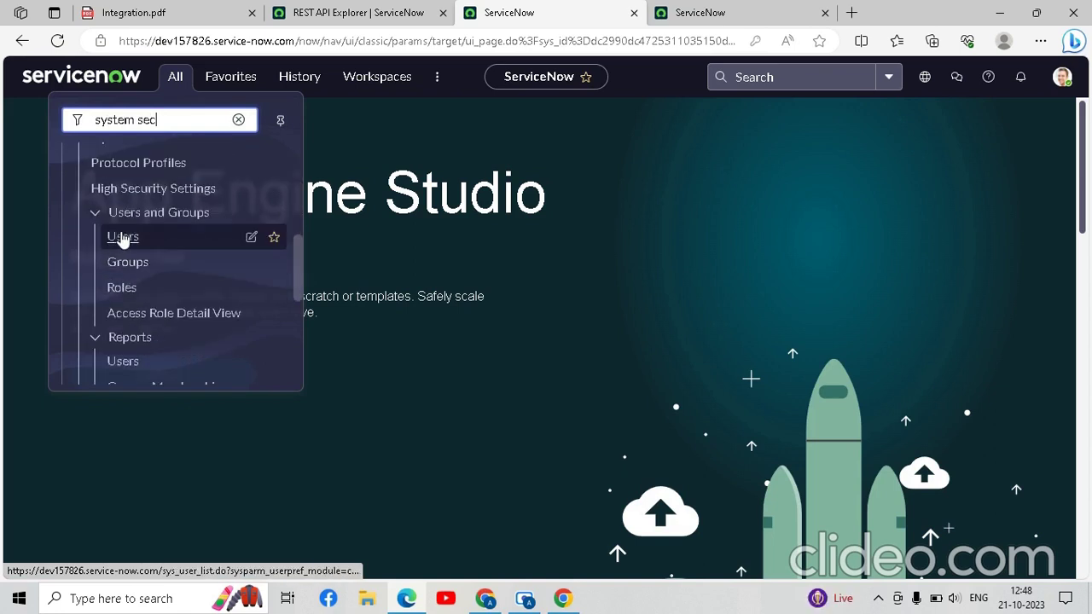
{"action": "left_click", "coordinate": [122, 237]}
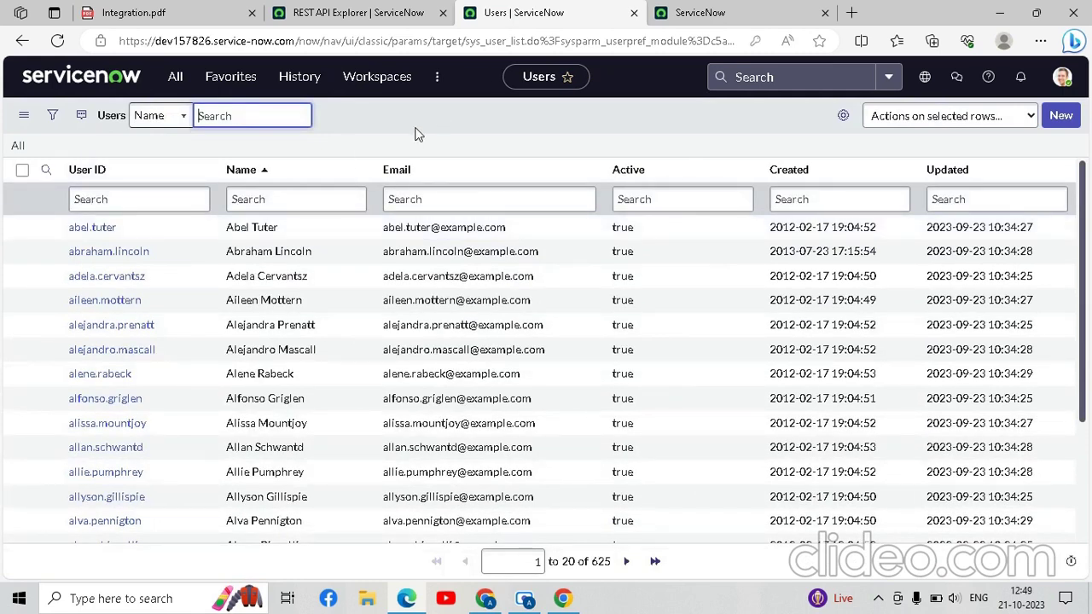
Filter Users to User IDs starting with 'ad' and open the admin System Administrator record.
{"action": "left_click", "coordinate": [136, 203]}
{"action": "type", "text": "*ad"}
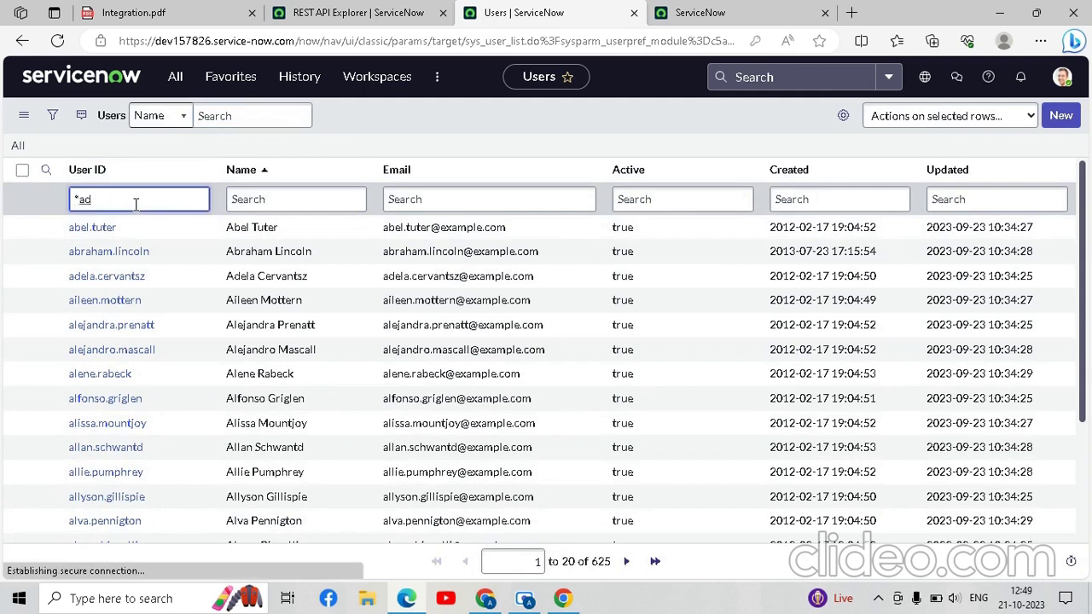
{"action": "key", "text": "Return"}
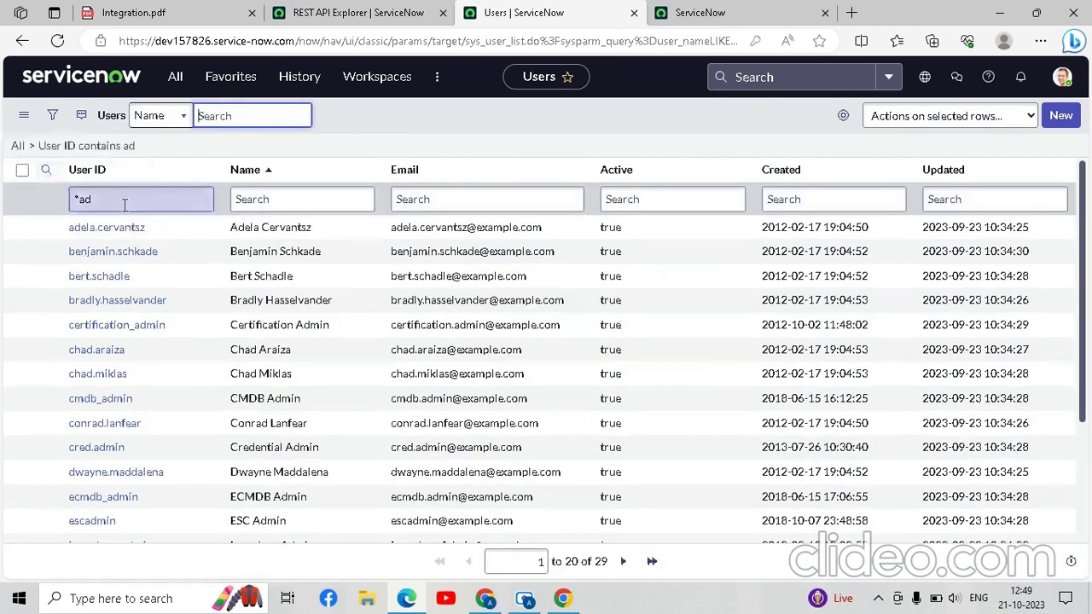
{"action": "double_click", "coordinate": [117, 198]}
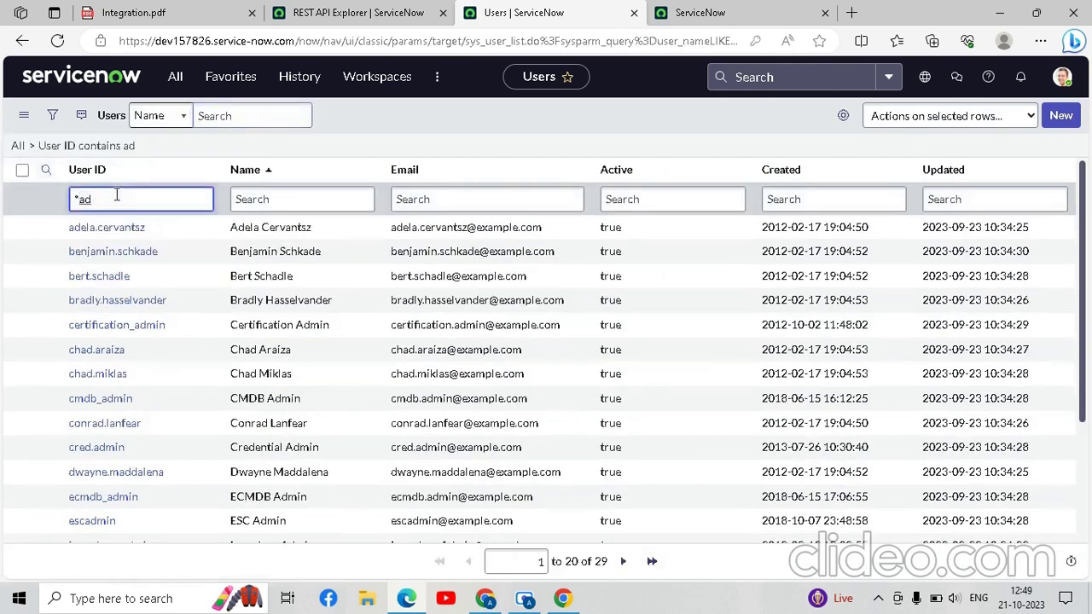
{"action": "key", "text": "Home"}
{"action": "key", "text": "Delete"}
{"action": "key", "text": "Return"}
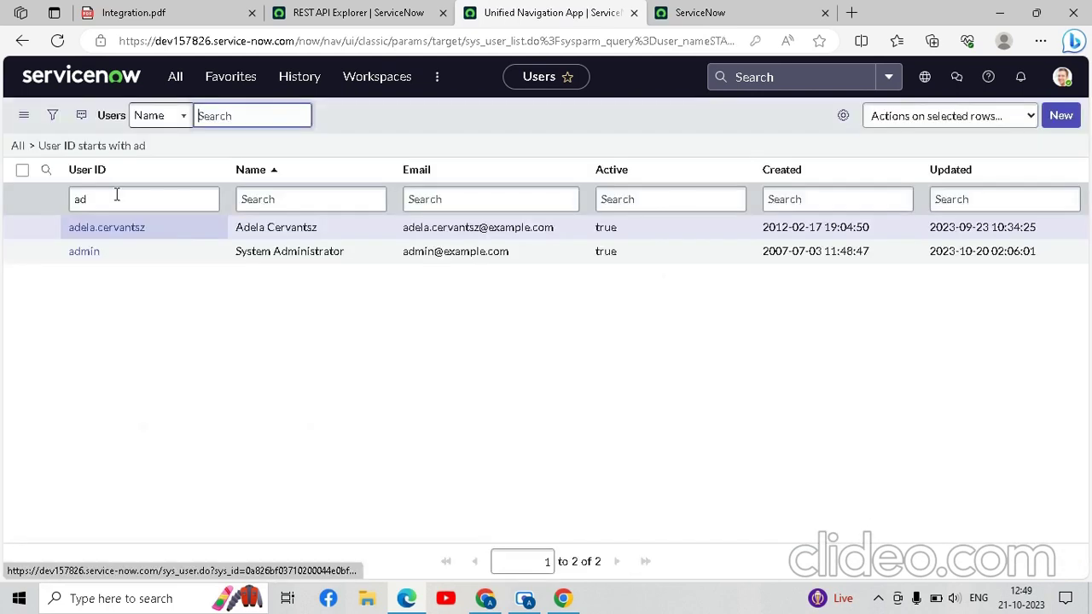
{"action": "left_click", "coordinate": [88, 254]}
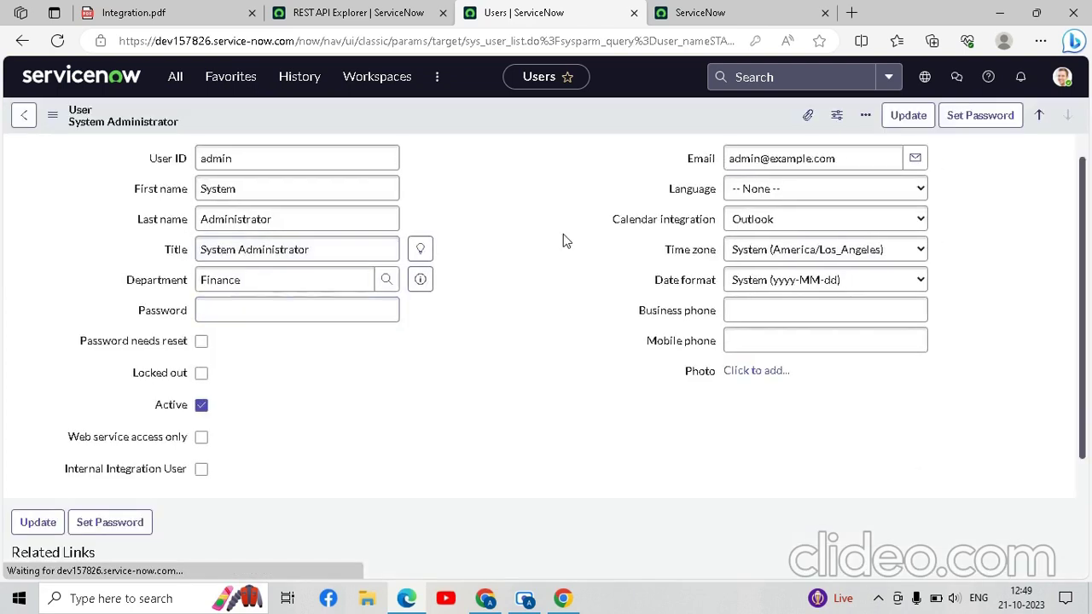
{"action": "left_click", "coordinate": [988, 126]}
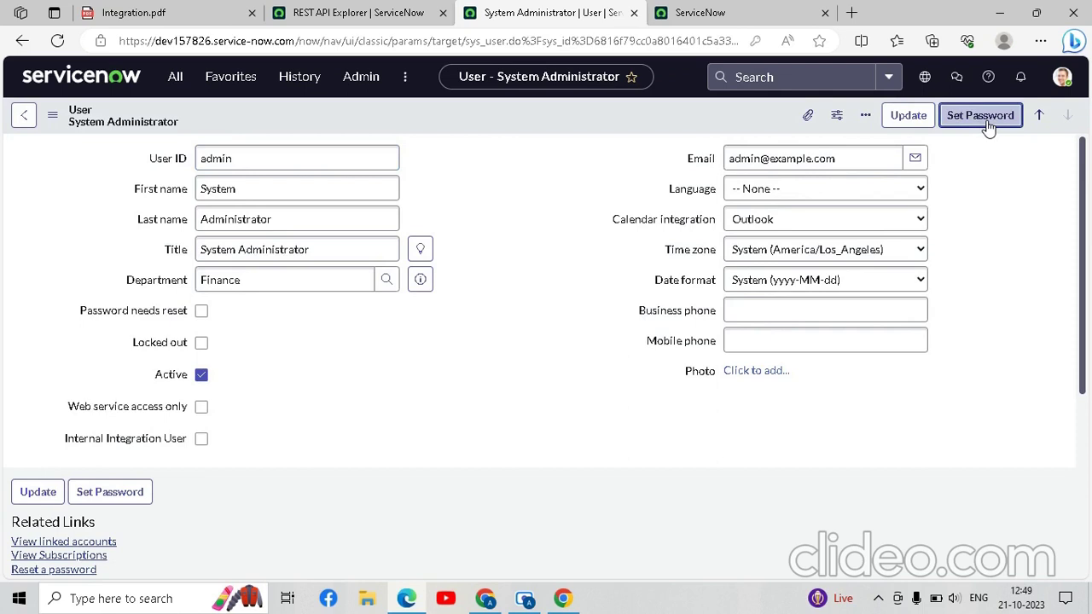
Generate a new password for admin, copy it, save it, and close the dialog.
{"action": "left_click", "coordinate": [987, 123]}
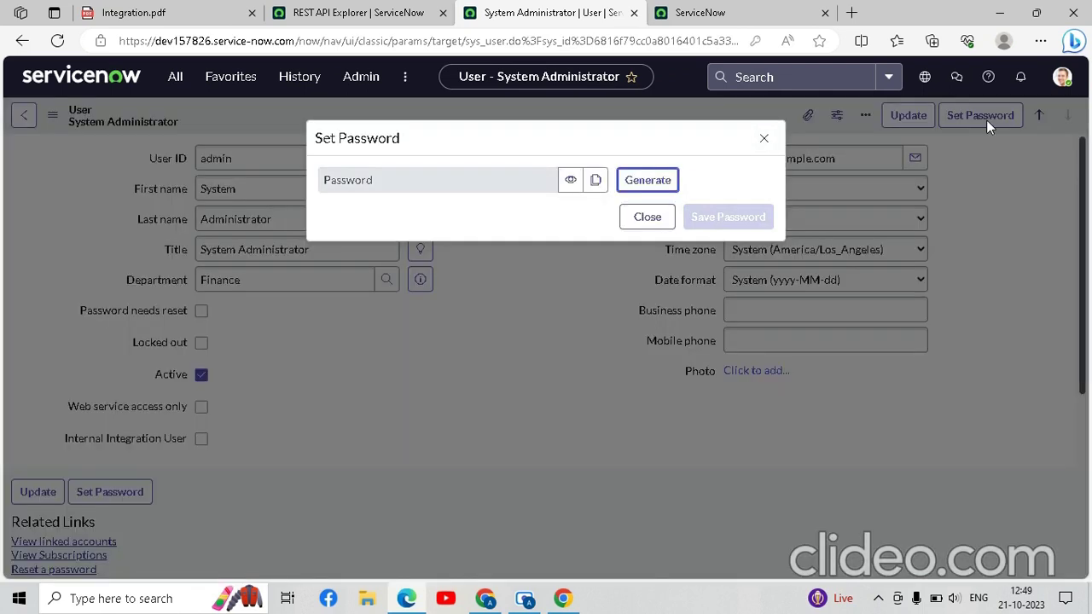
{"action": "left_click", "coordinate": [659, 185]}
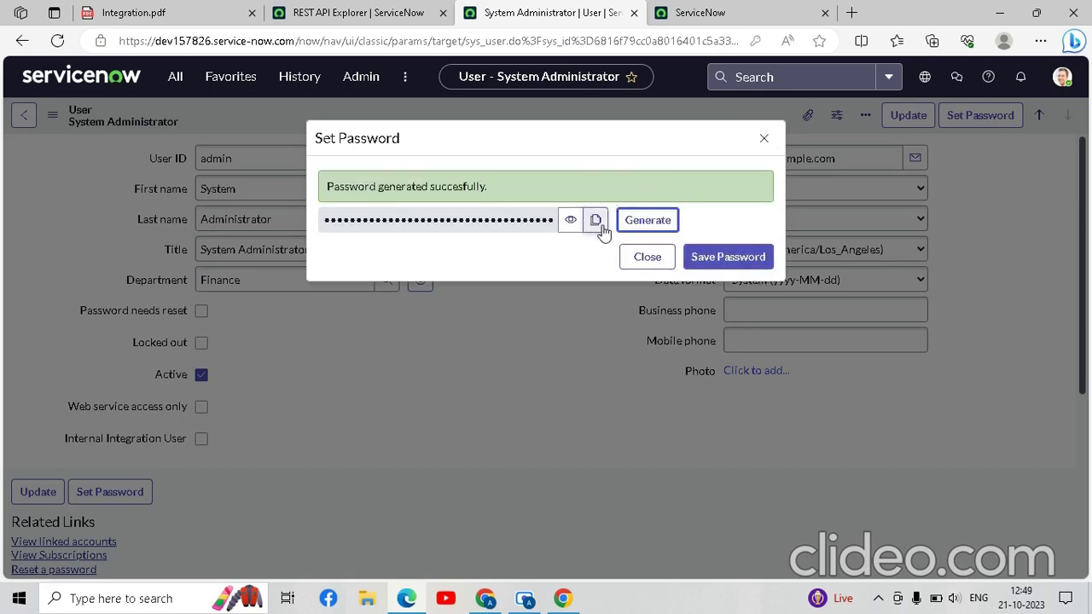
{"action": "left_click", "coordinate": [595, 220]}
{"action": "left_click", "coordinate": [596, 220]}
{"action": "left_click", "coordinate": [596, 220]}
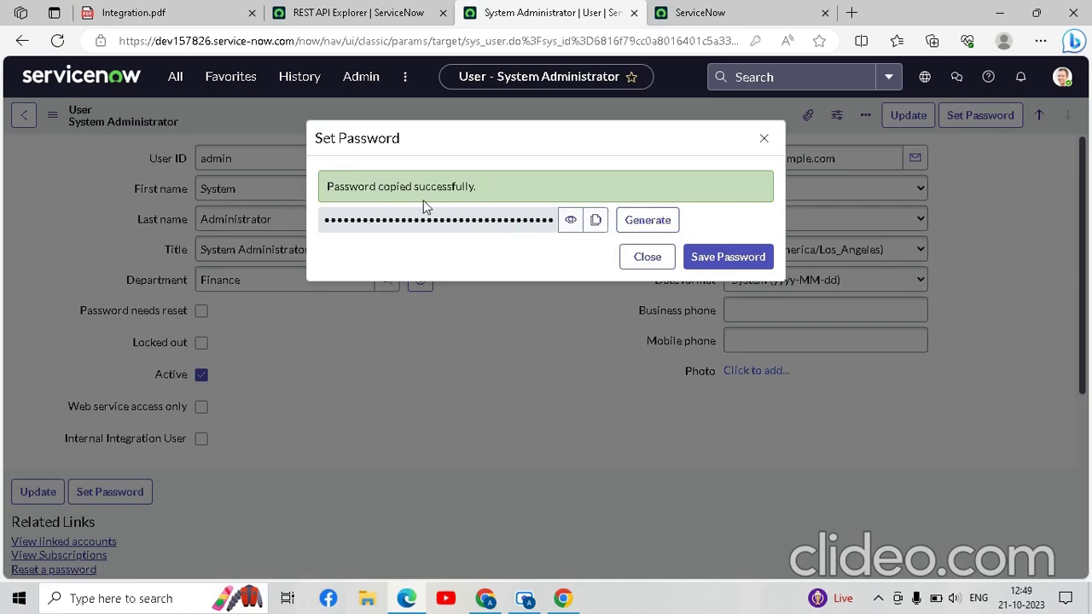
{"action": "left_click", "coordinate": [744, 268]}
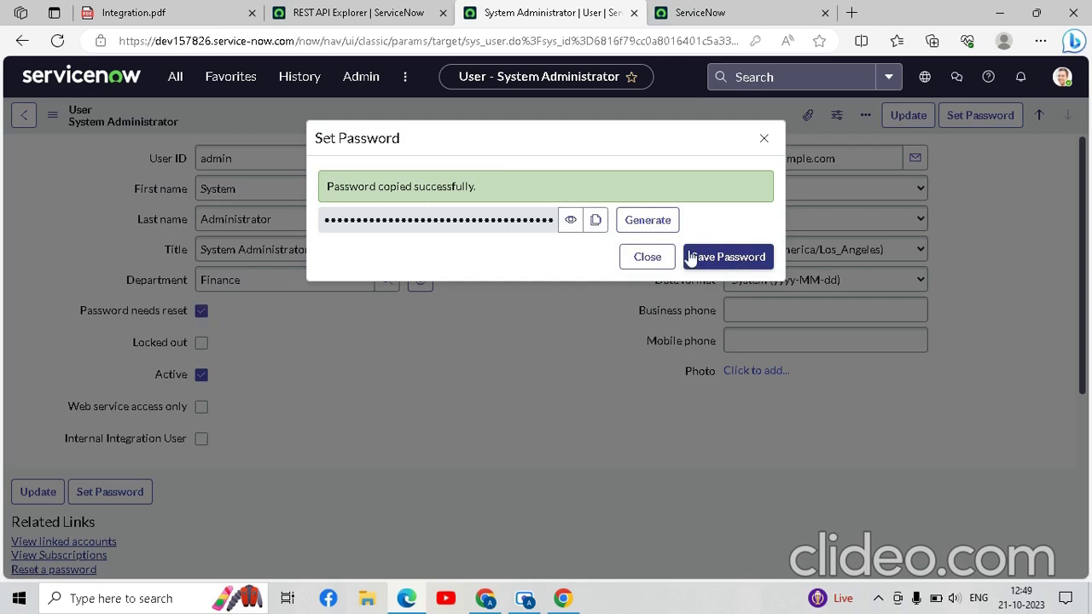
{"action": "left_click", "coordinate": [765, 138]}
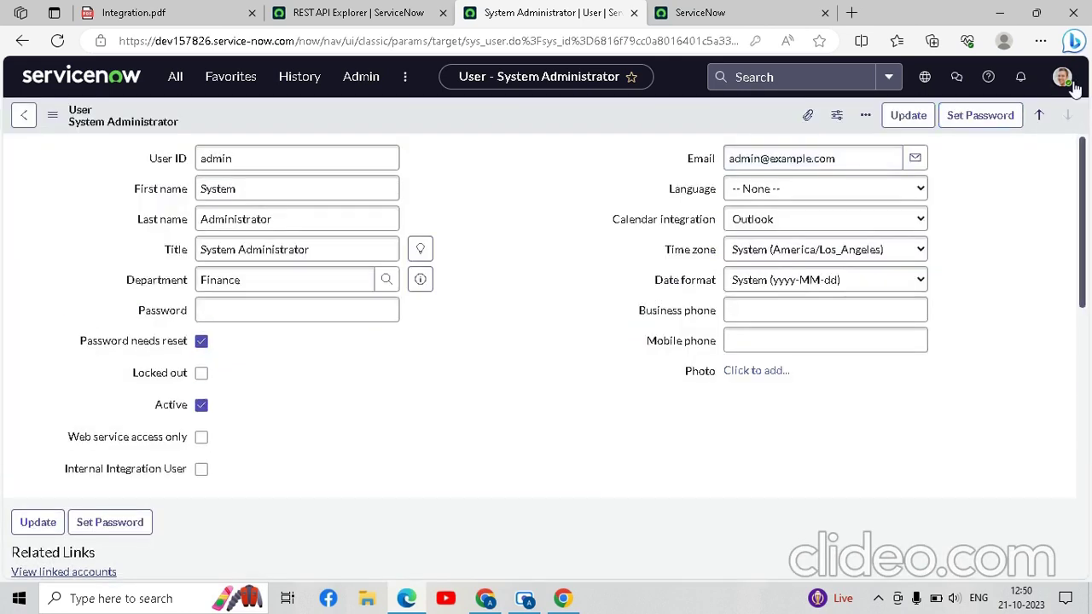
Log out and sign back in as admin using the pasted new password.
{"action": "left_click", "coordinate": [1062, 77]}
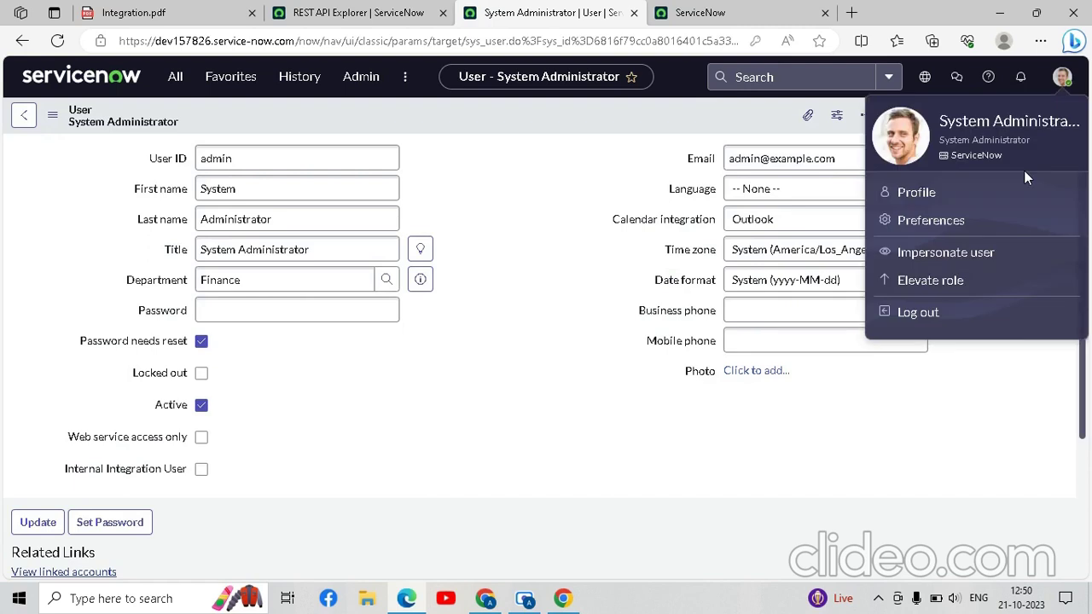
{"action": "left_click", "coordinate": [909, 314]}
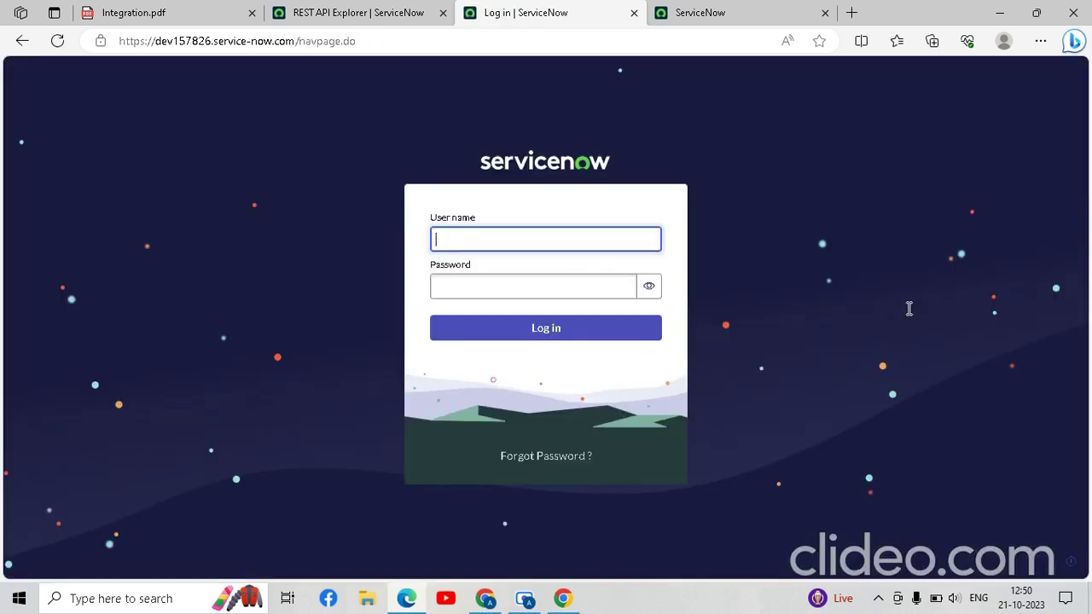
{"action": "type", "text": "admin"}
{"action": "left_click", "coordinate": [528, 285]}
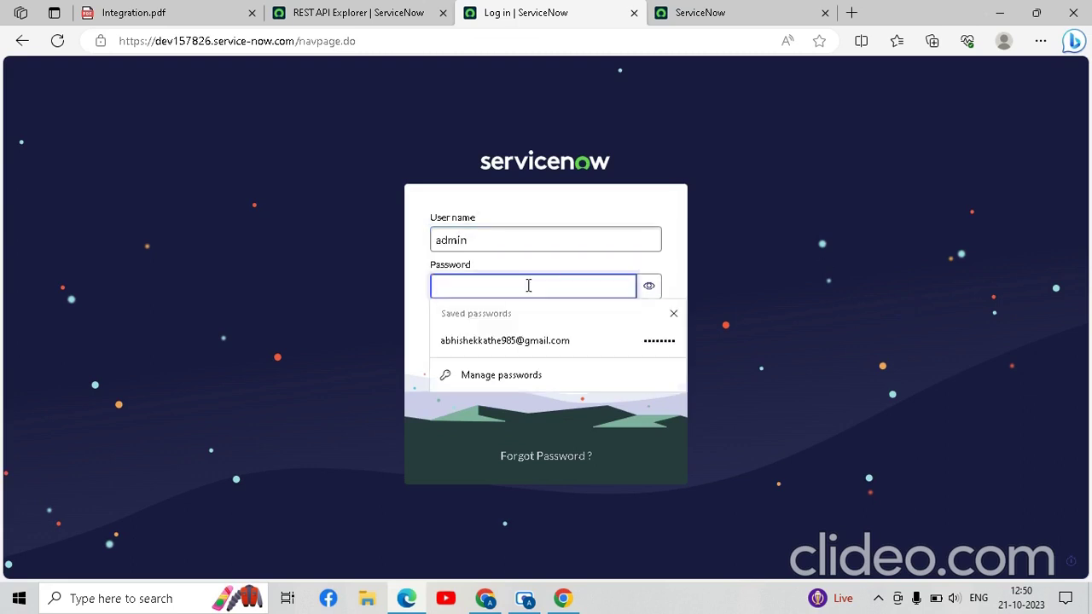
{"action": "key", "text": "ctrl+v"}
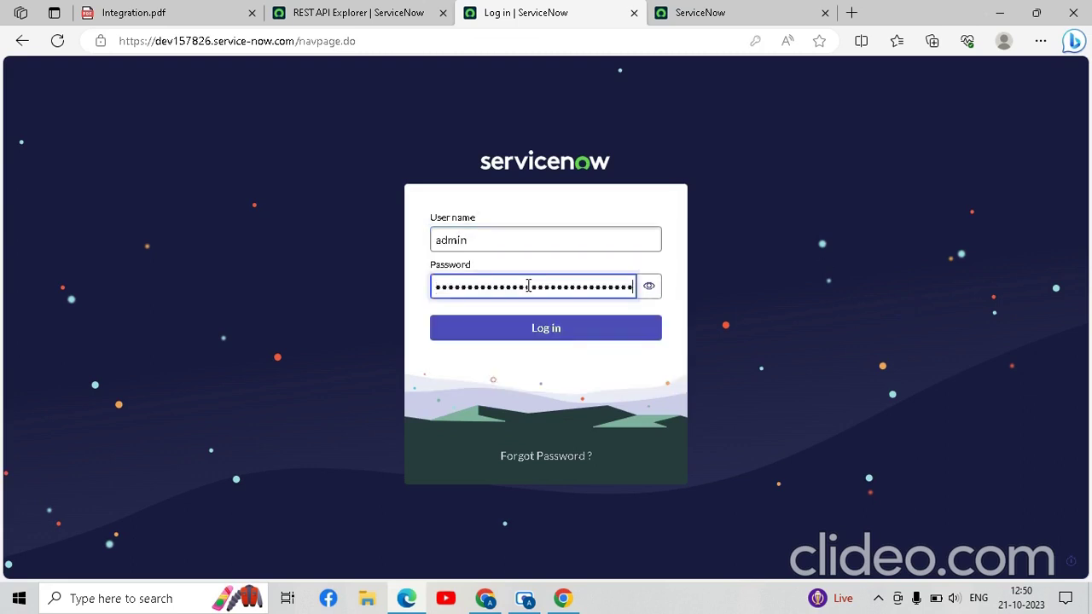
{"action": "left_click", "coordinate": [520, 332]}
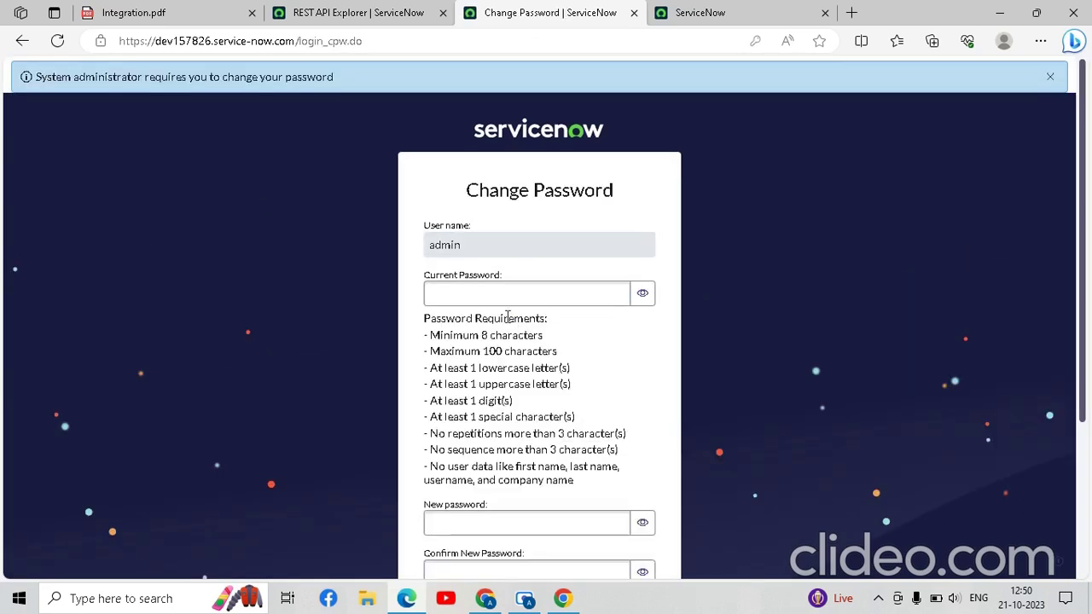
Change the admin password: paste the generated password as current, then enter a new password twice.
{"action": "left_click", "coordinate": [514, 249]}
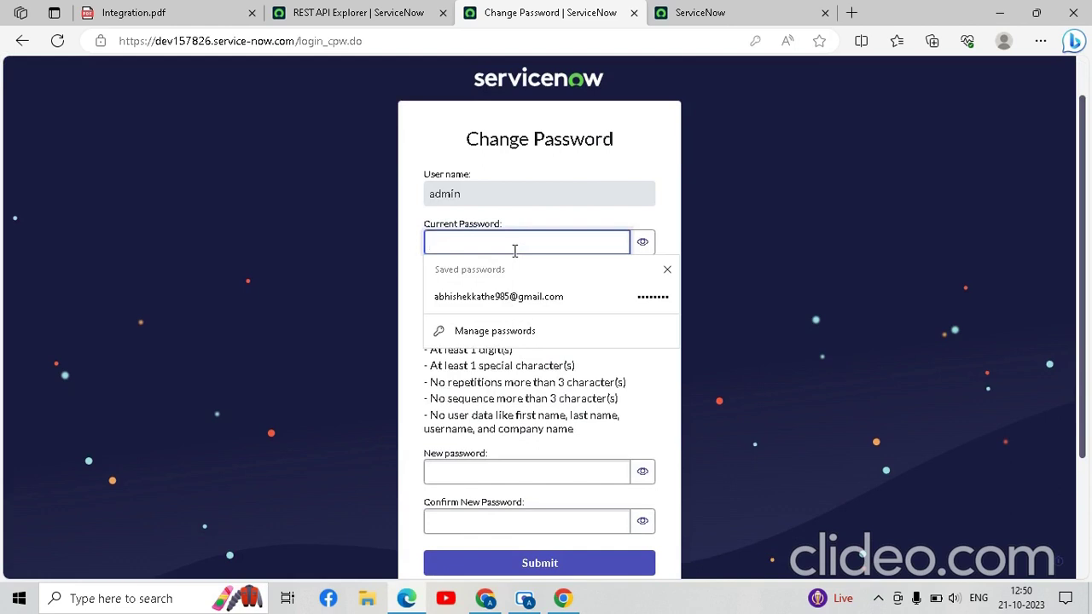
{"action": "key", "text": "ctrl+v"}
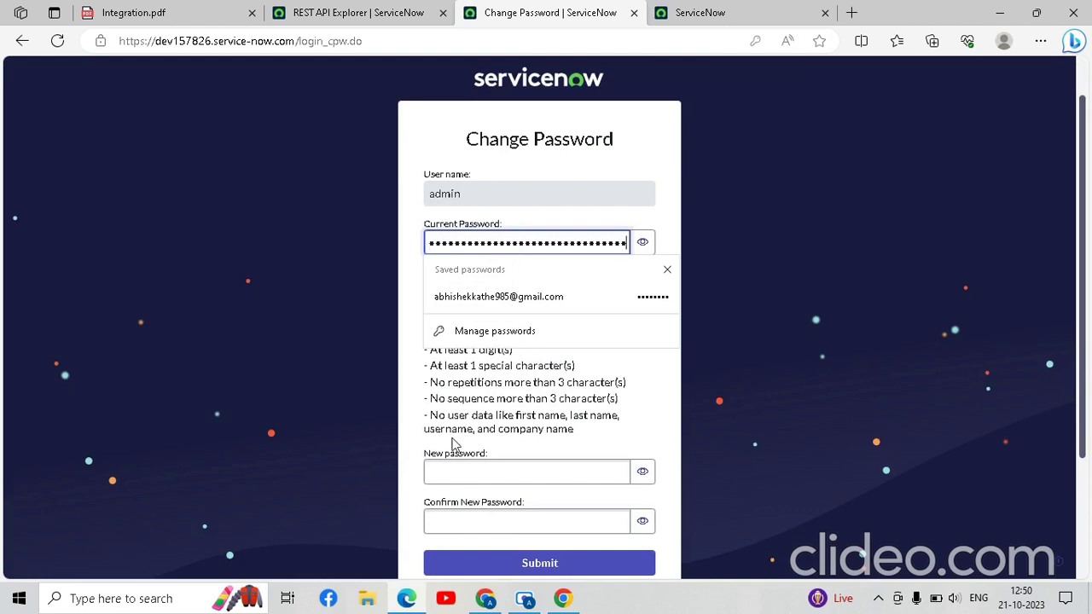
{"action": "left_click", "coordinate": [457, 469]}
{"action": "type", "text": "••••••••"}
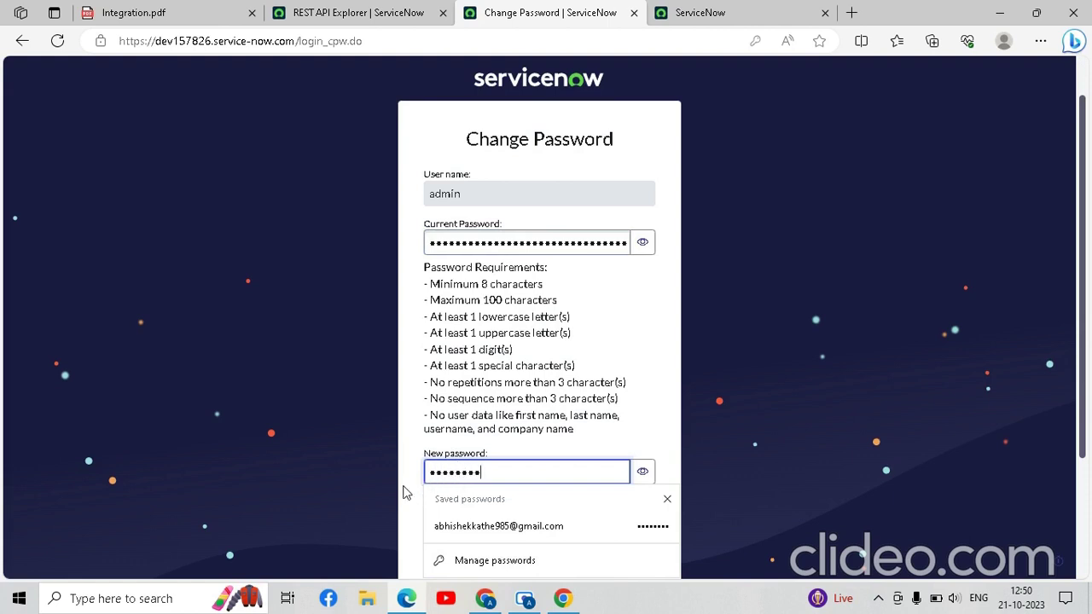
{"action": "left_click", "coordinate": [666, 499]}
{"action": "left_click", "coordinate": [476, 518]}
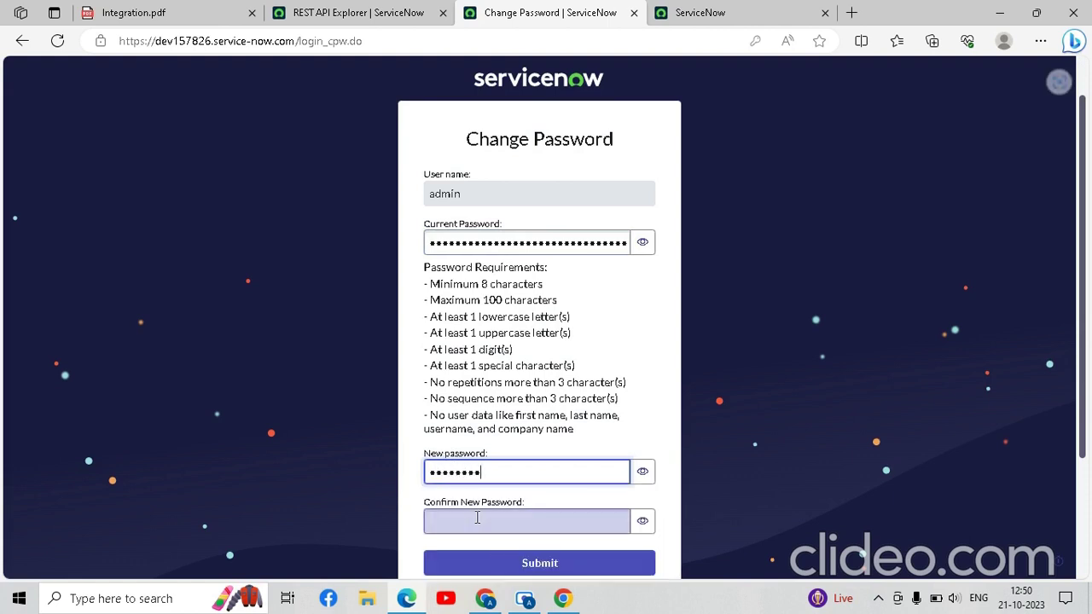
{"action": "type", "text": "••••••••"}
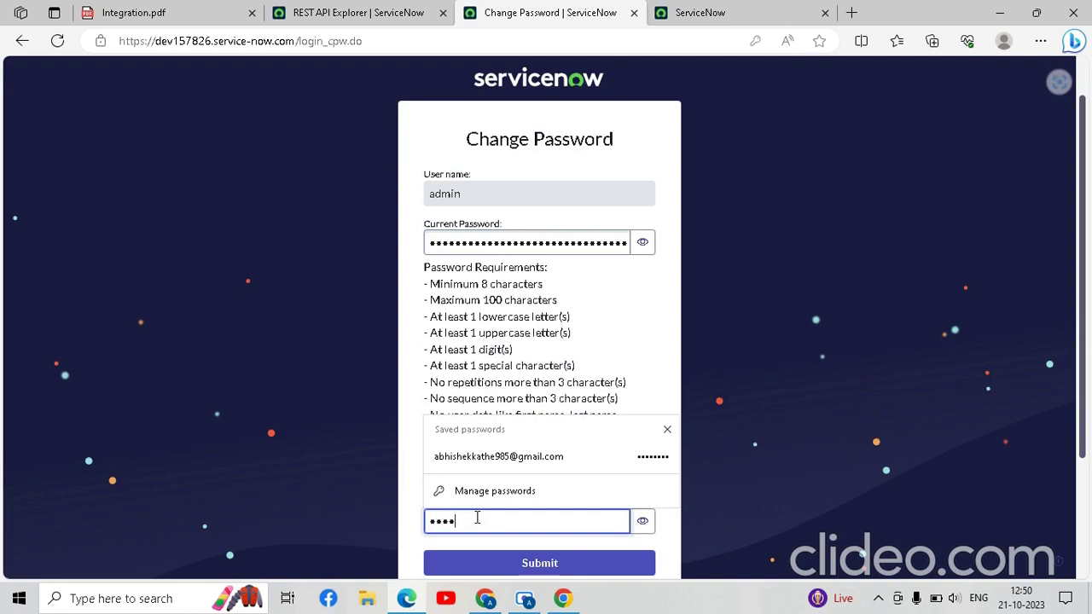
{"action": "left_click", "coordinate": [522, 563]}
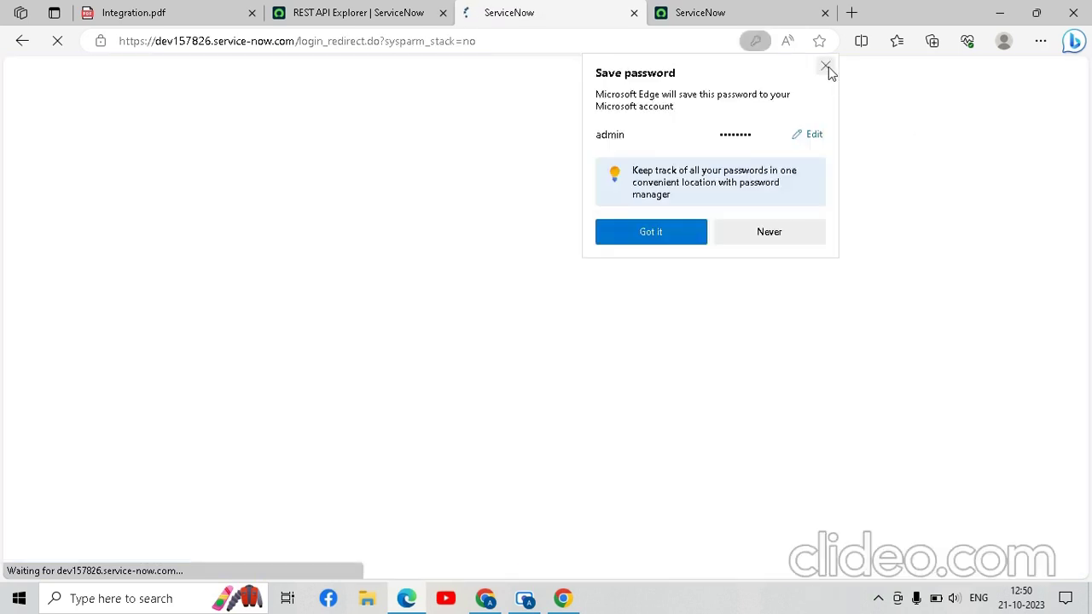
{"action": "left_click", "coordinate": [826, 65]}
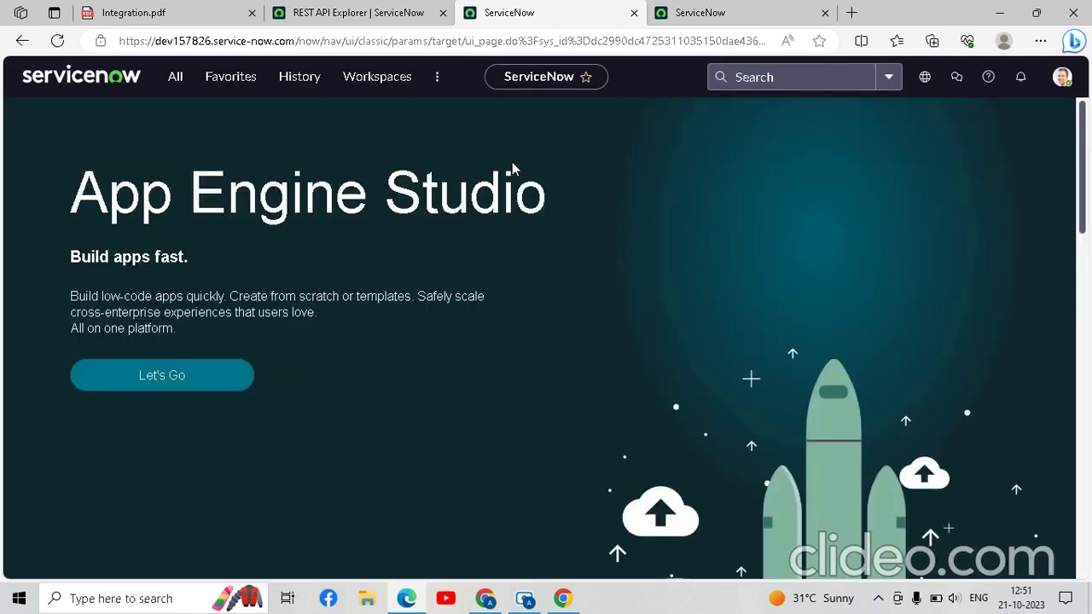
Back on the REST message, open the Basic auth profile lookup and start a new profile.
{"action": "key", "text": "alt+Tab"}
{"action": "key", "text": "alt+Tab"}
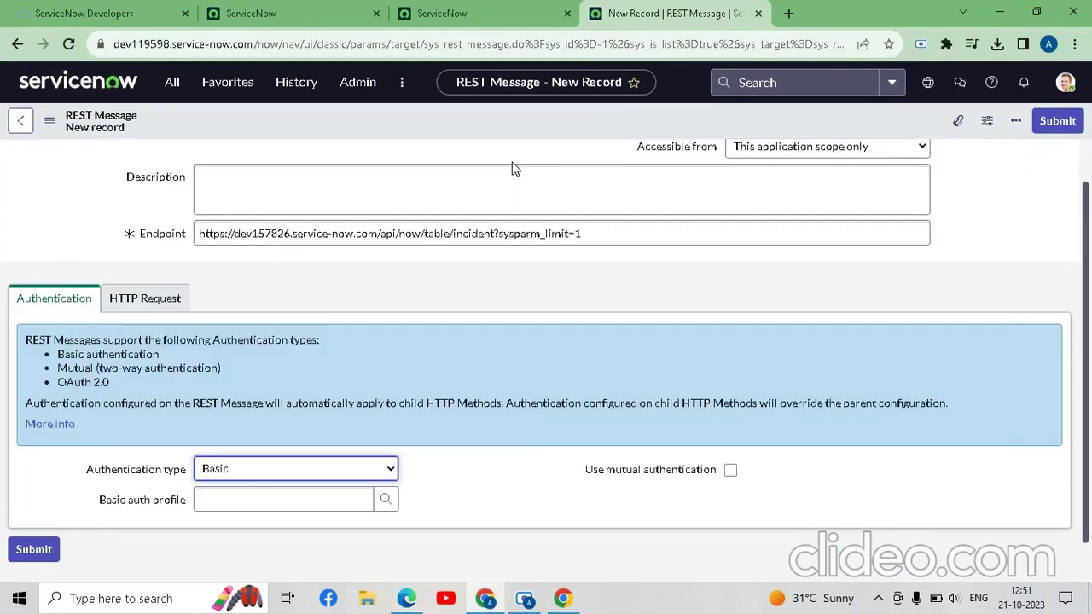
{"action": "left_click", "coordinate": [329, 498]}
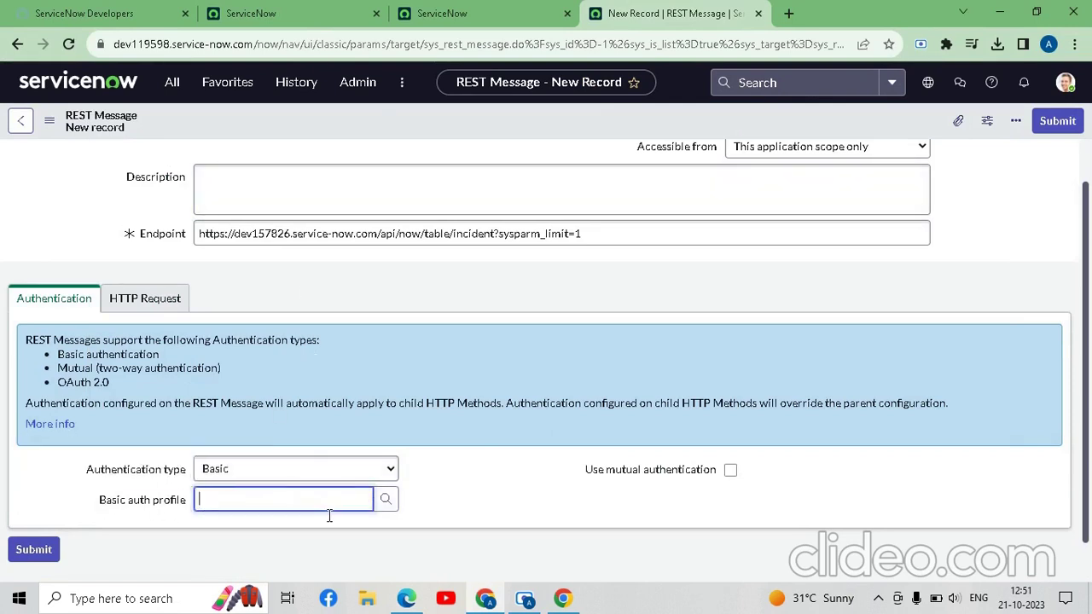
{"action": "left_click", "coordinate": [385, 498]}
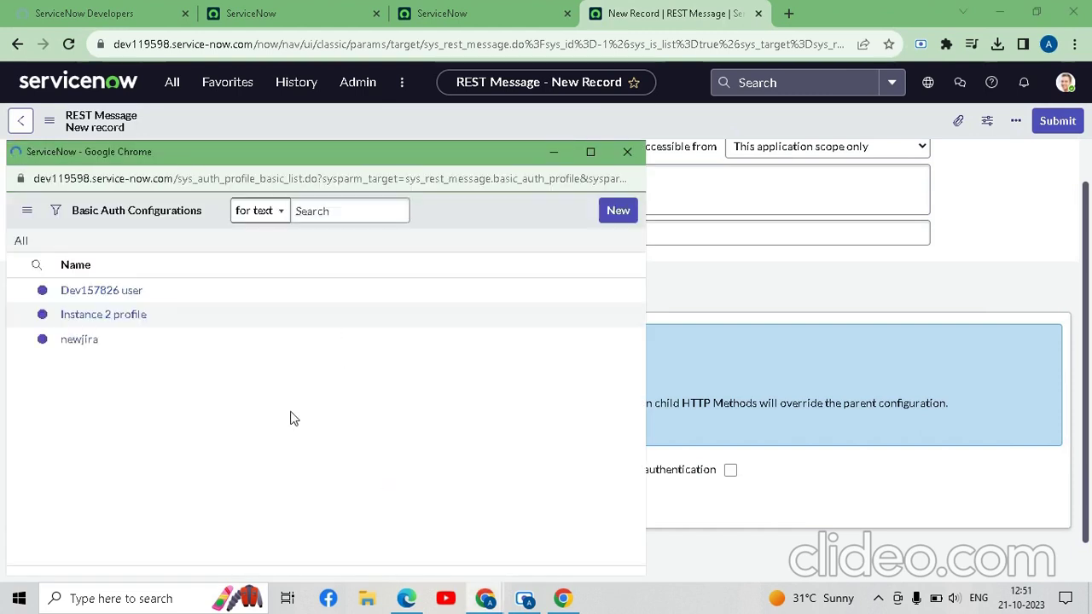
{"action": "left_click", "coordinate": [621, 215]}
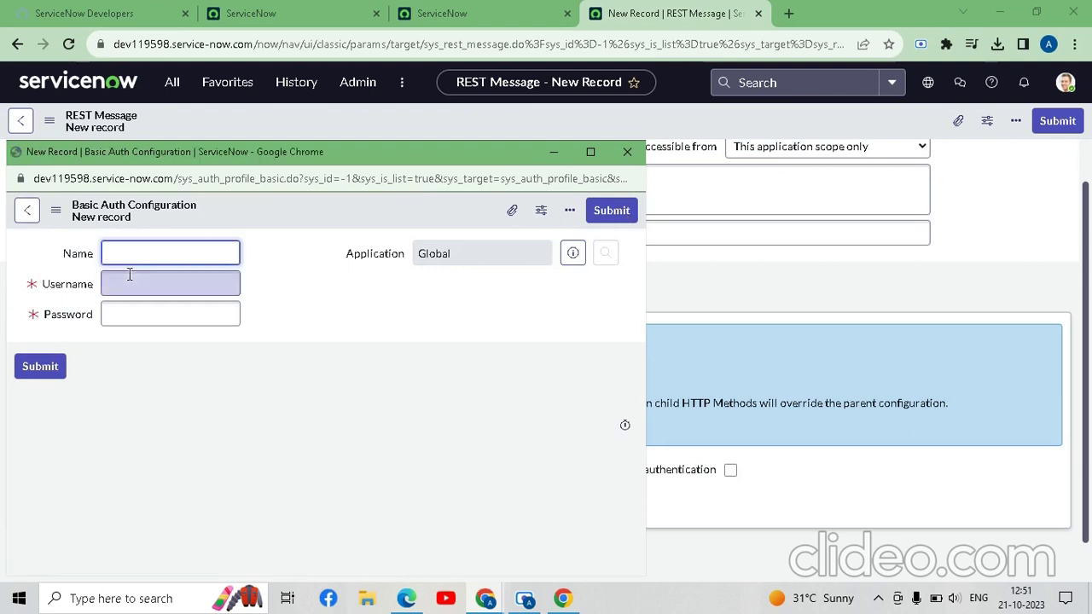
Create basic auth profile 'Instance 2 user Integration' with username admin and its password, and attach it.
{"action": "type", "text": "Inte"}
{"action": "key", "text": "BackSpace"}
{"action": "type", "text": "stance 2 us"}
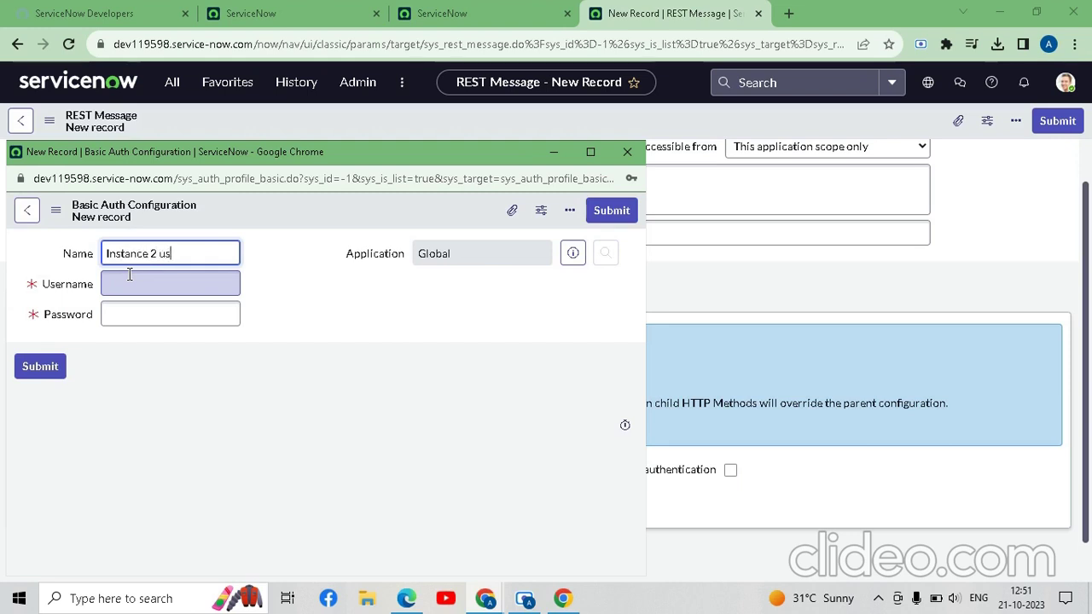
{"action": "type", "text": "er Integration"}
{"action": "left_click", "coordinate": [151, 283]}
{"action": "type", "text": "a"}
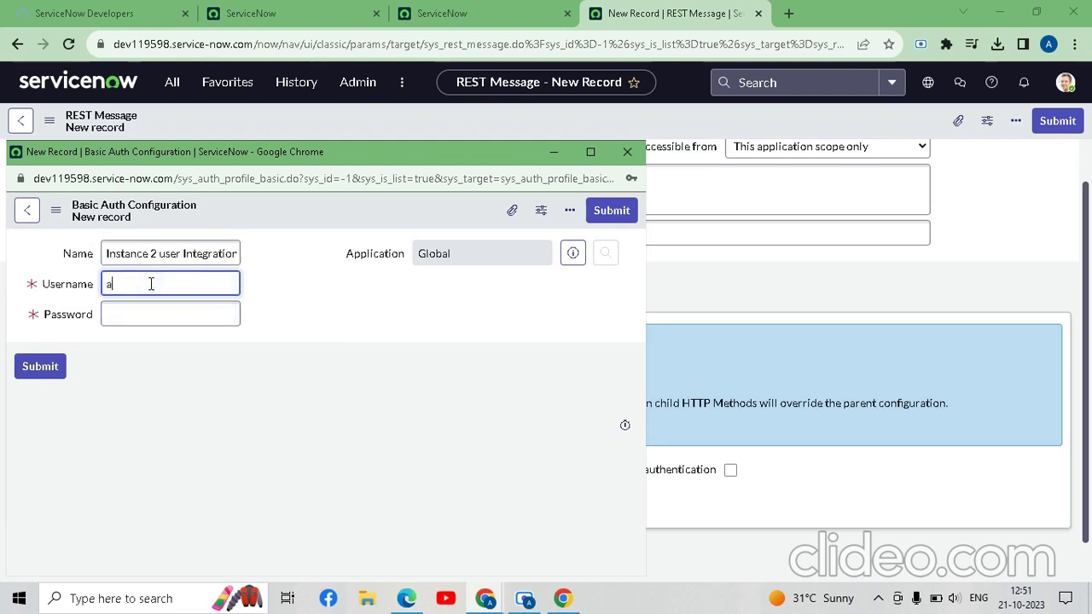
{"action": "type", "text": "dmin"}
{"action": "left_click", "coordinate": [147, 309]}
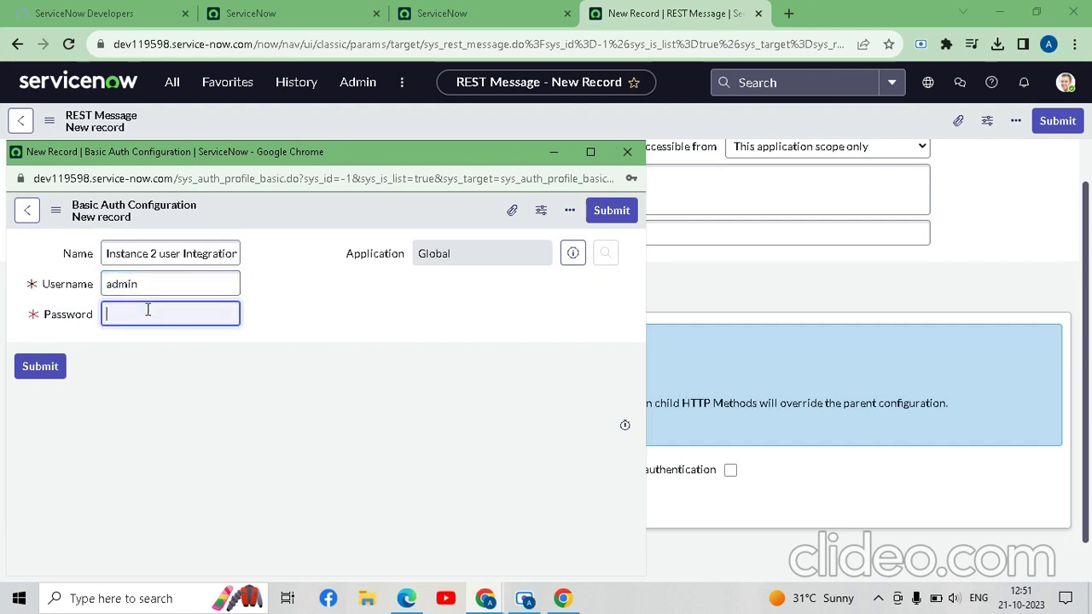
{"action": "type", "text": "adm"}
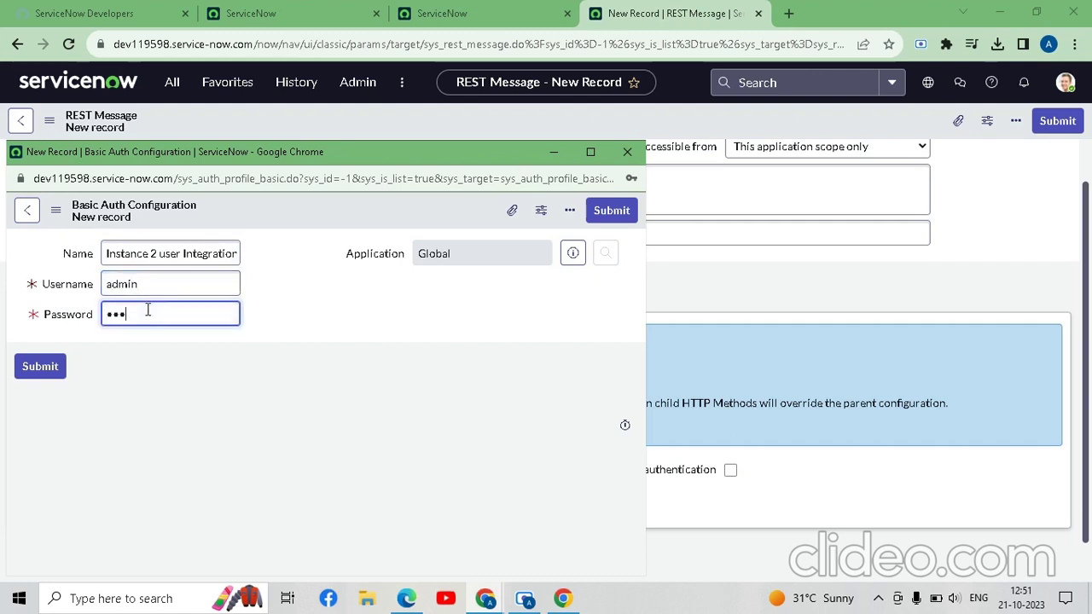
{"action": "type", "text": "i"}
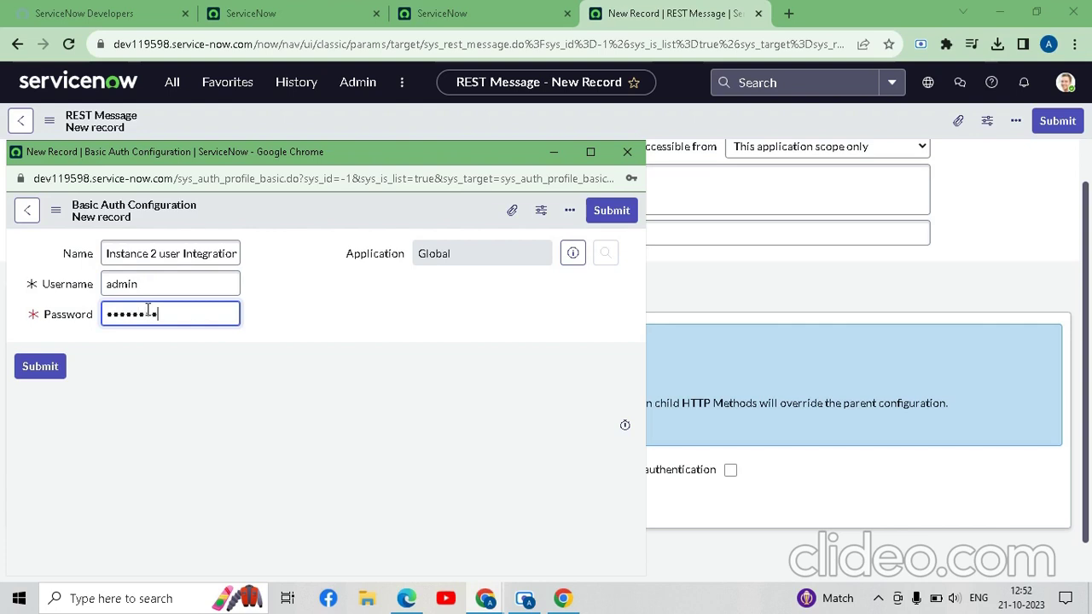
{"action": "left_click", "coordinate": [48, 374]}
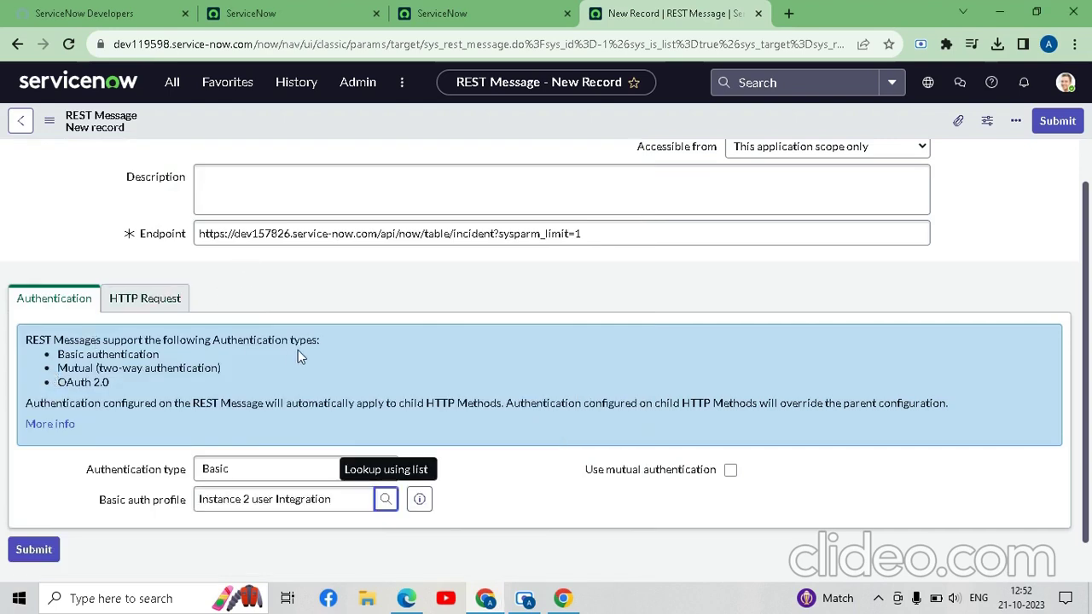
Copy the instance 2 endpoint URL and save the 'Send to instance 2' REST message.
{"action": "scroll", "coordinate": [334, 276], "scroll_direction": "down", "scroll_amount": 1}
{"action": "scroll", "coordinate": [334, 276], "scroll_direction": "up", "scroll_amount": 1}
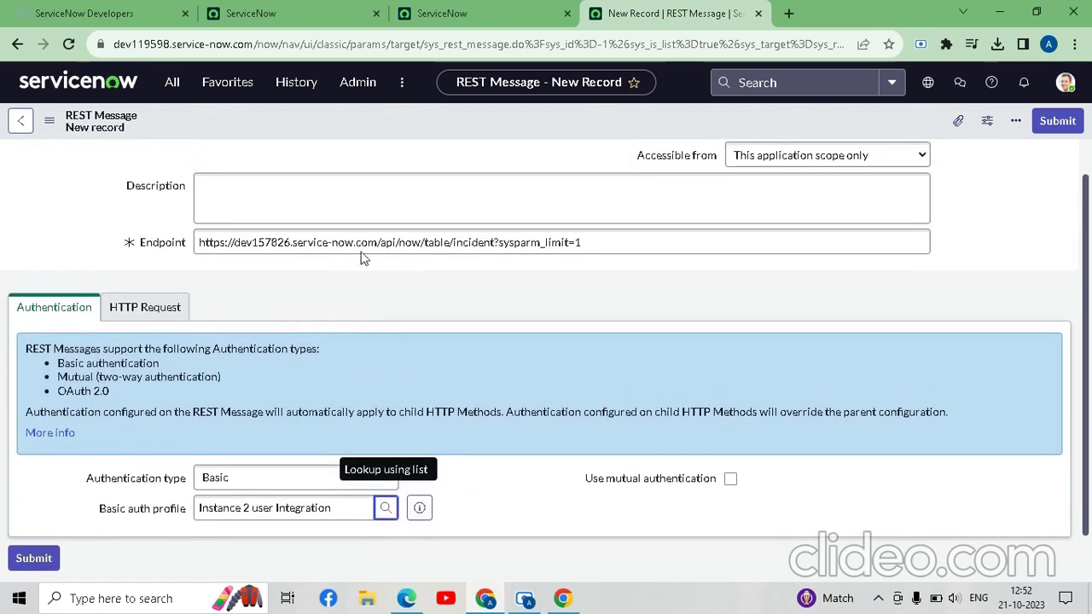
{"action": "left_click", "coordinate": [377, 243]}
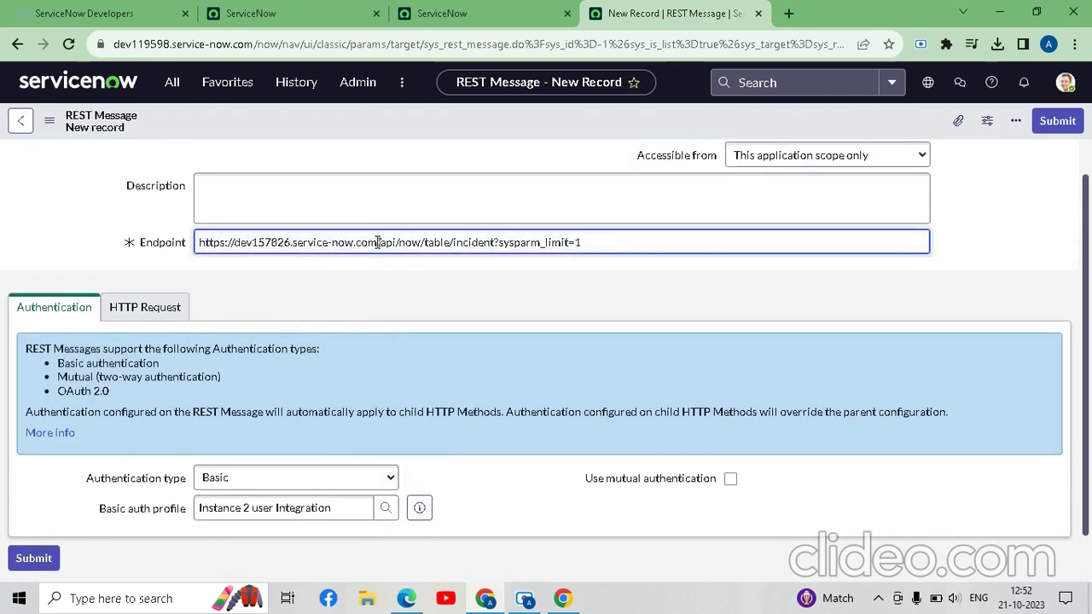
{"action": "key", "text": "ctrl+a"}
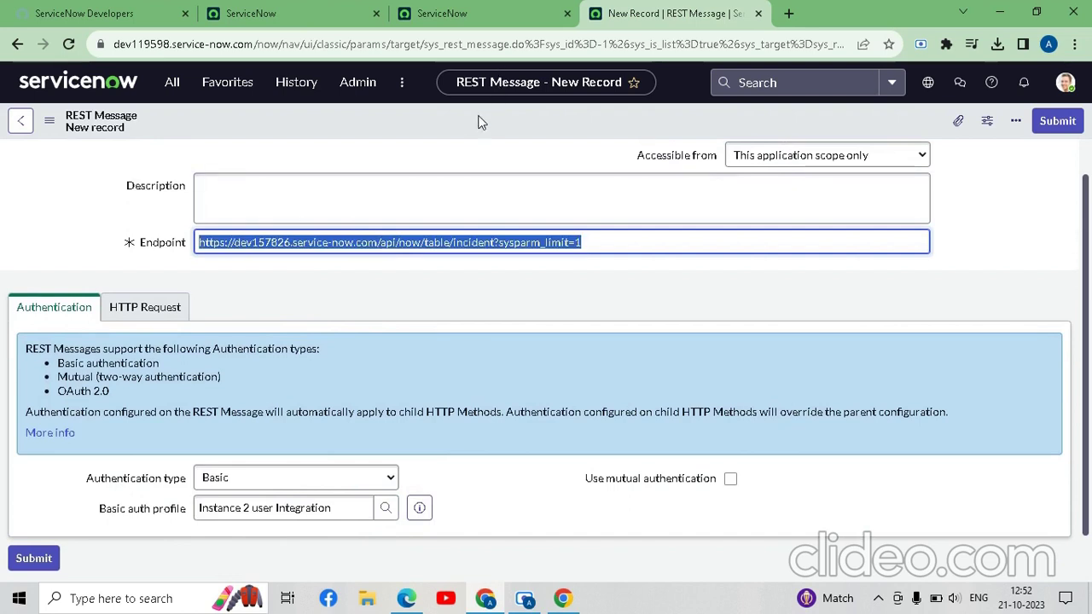
{"action": "right_click", "coordinate": [476, 121]}
{"action": "left_click", "coordinate": [521, 129]}
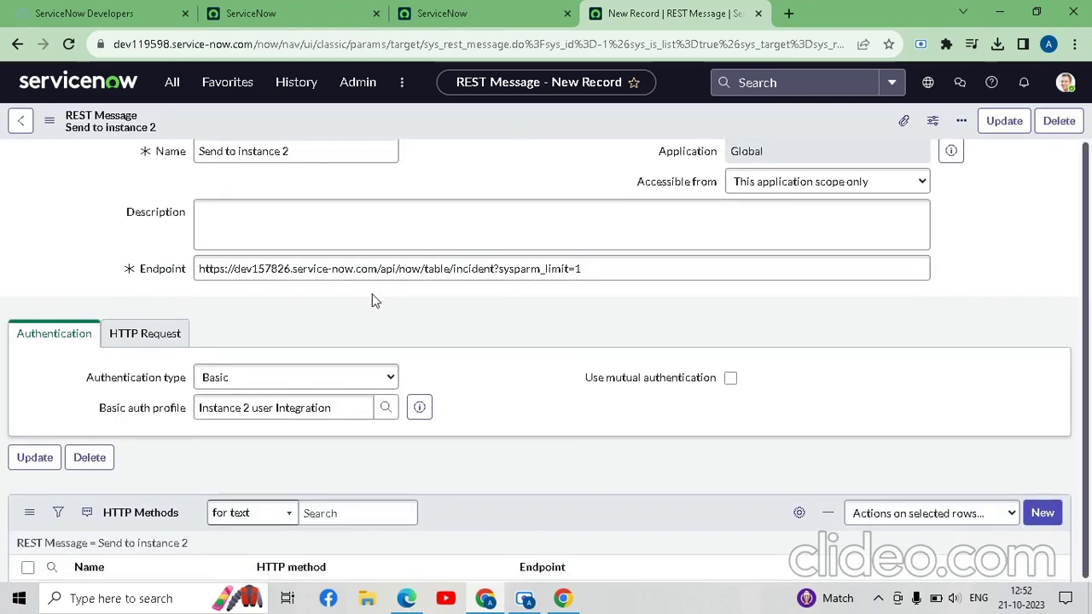
Scroll to the HTTP Methods list and inspect the Default GET method.
{"action": "scroll", "coordinate": [372, 293], "scroll_direction": "down", "scroll_amount": 1}
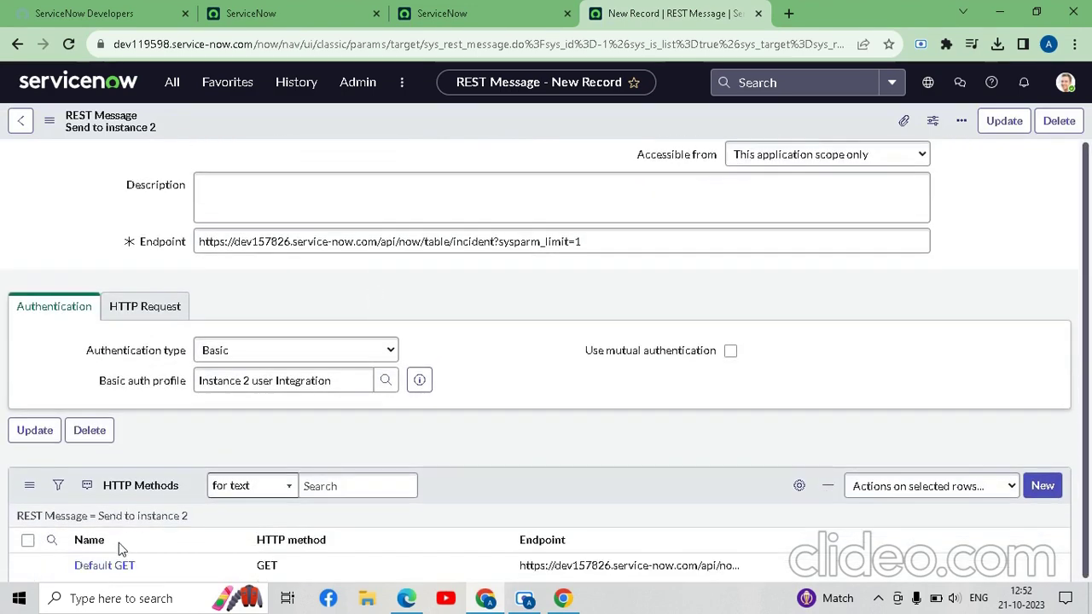
{"action": "scroll", "coordinate": [260, 565], "scroll_direction": "down", "scroll_amount": 3}
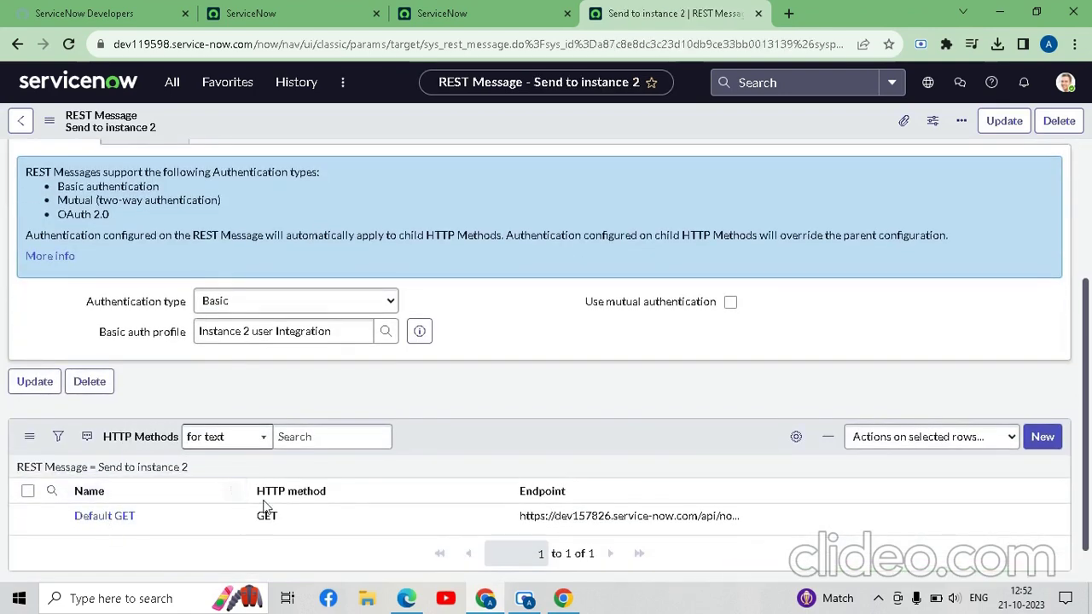
{"action": "double_click", "coordinate": [260, 515]}
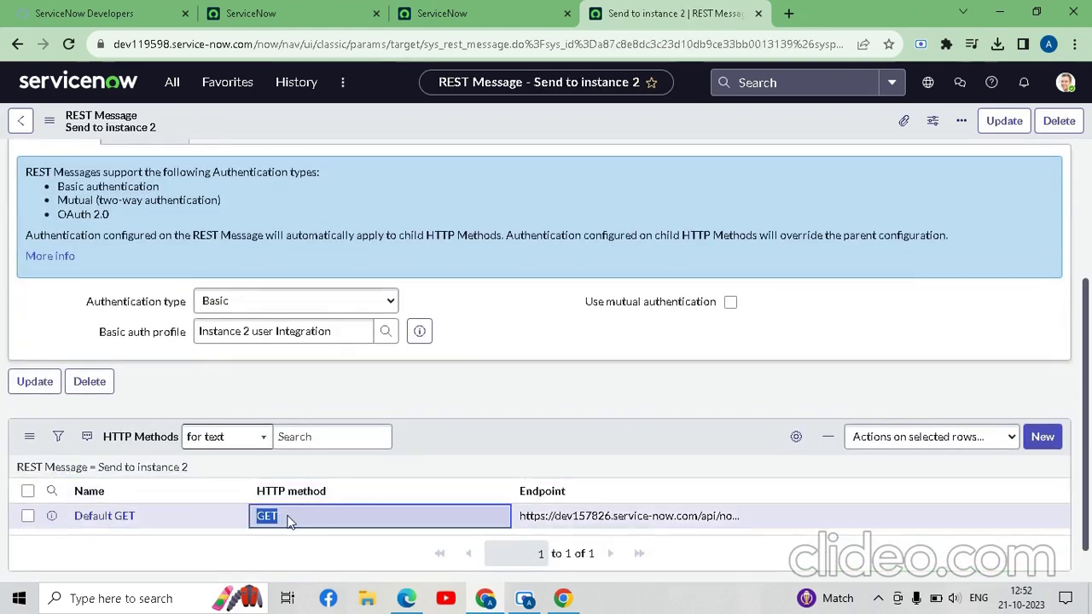
{"action": "left_click", "coordinate": [368, 471]}
{"action": "scroll", "coordinate": [332, 475], "scroll_direction": "down", "scroll_amount": 1}
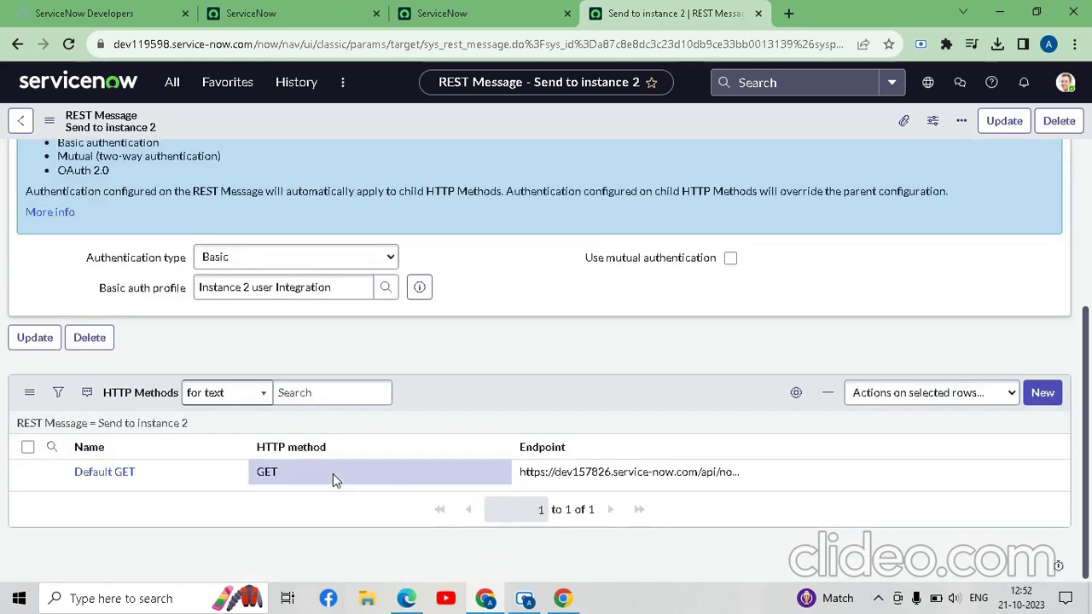
Add an HTTP method named POST with verb POST and the pasted instance 2 incident endpoint.
{"action": "left_click", "coordinate": [1050, 393]}
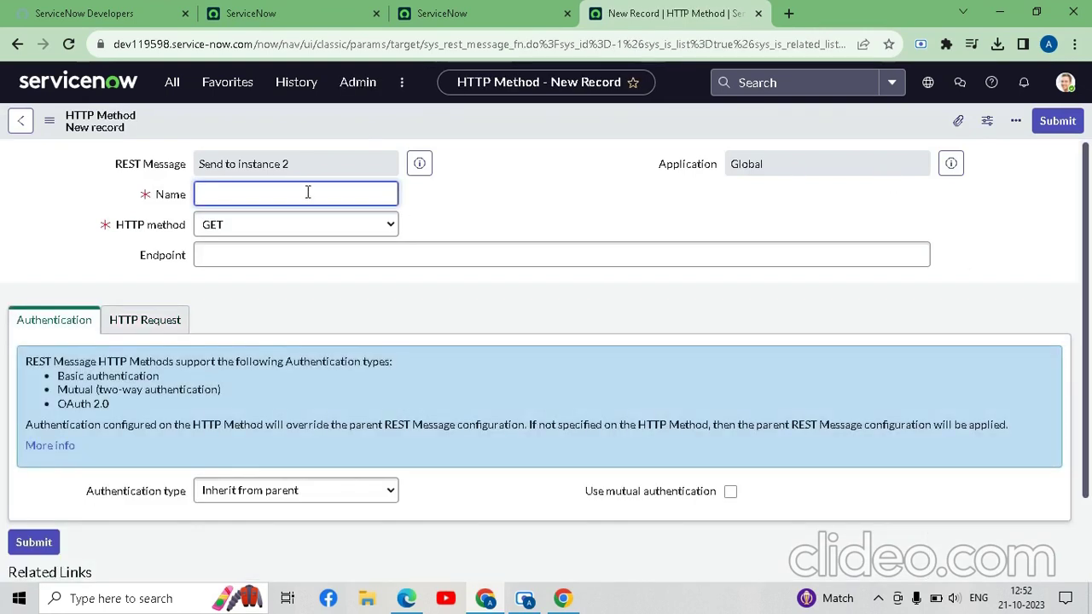
{"action": "type", "text": "POST"}
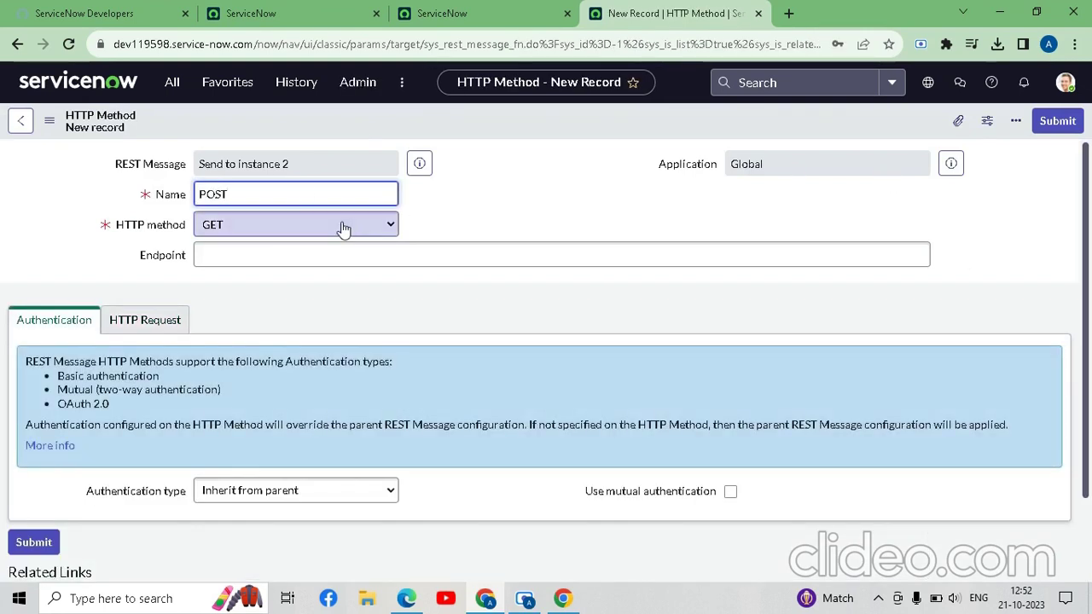
{"action": "left_click", "coordinate": [345, 225]}
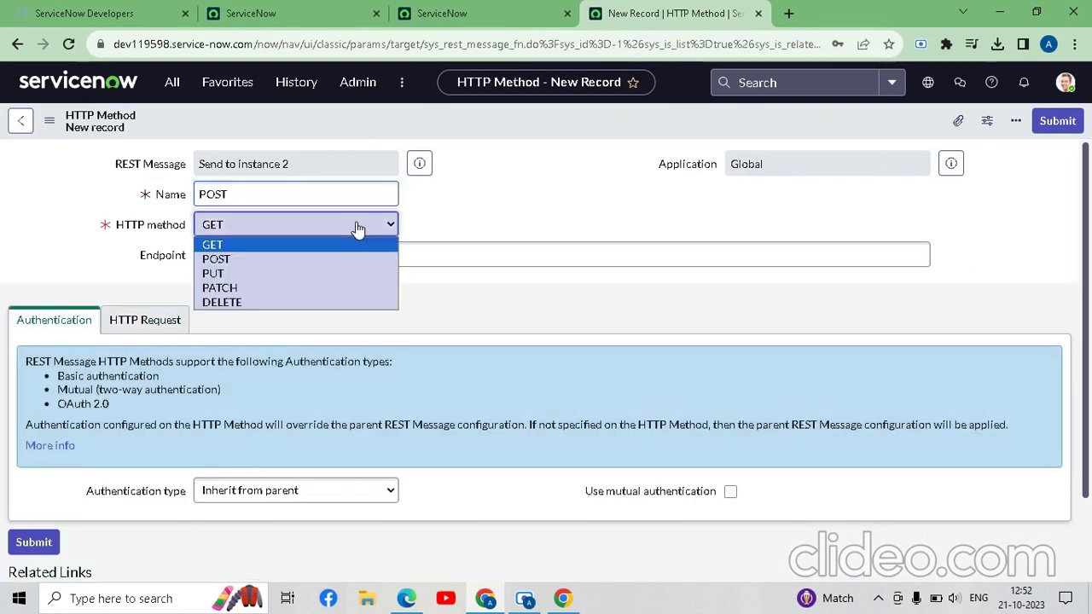
{"action": "left_click", "coordinate": [258, 259]}
{"action": "left_click", "coordinate": [286, 254]}
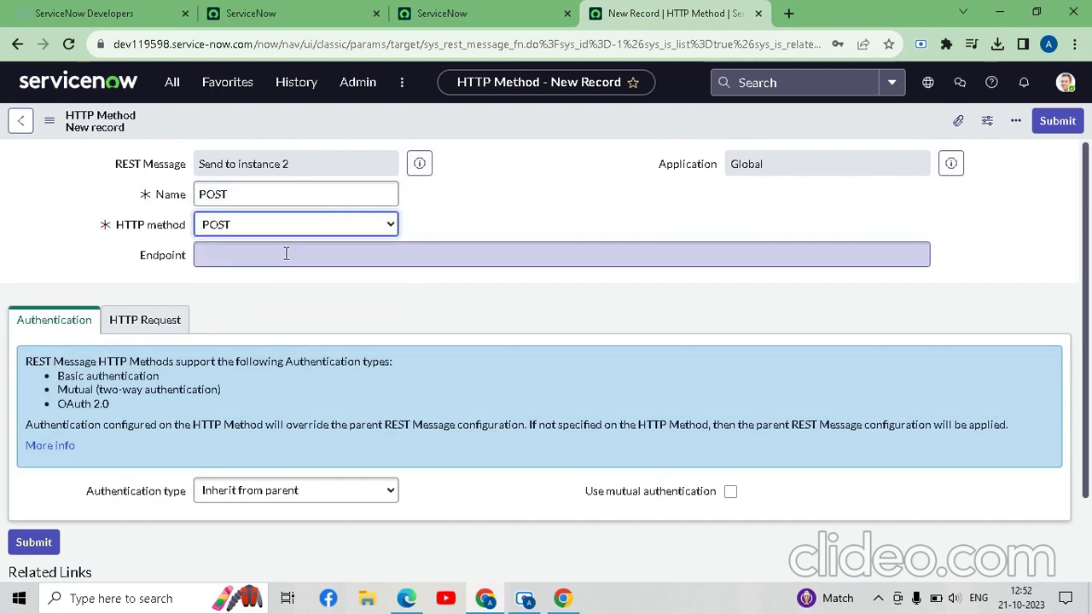
{"action": "key", "text": "ctrl+v"}
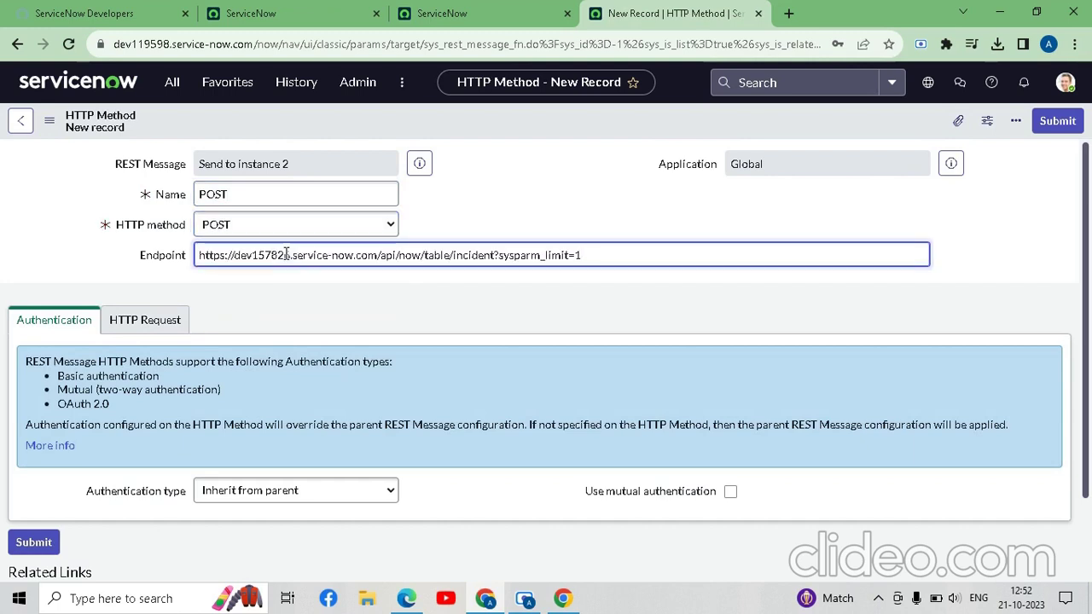
{"action": "left_click", "coordinate": [482, 208]}
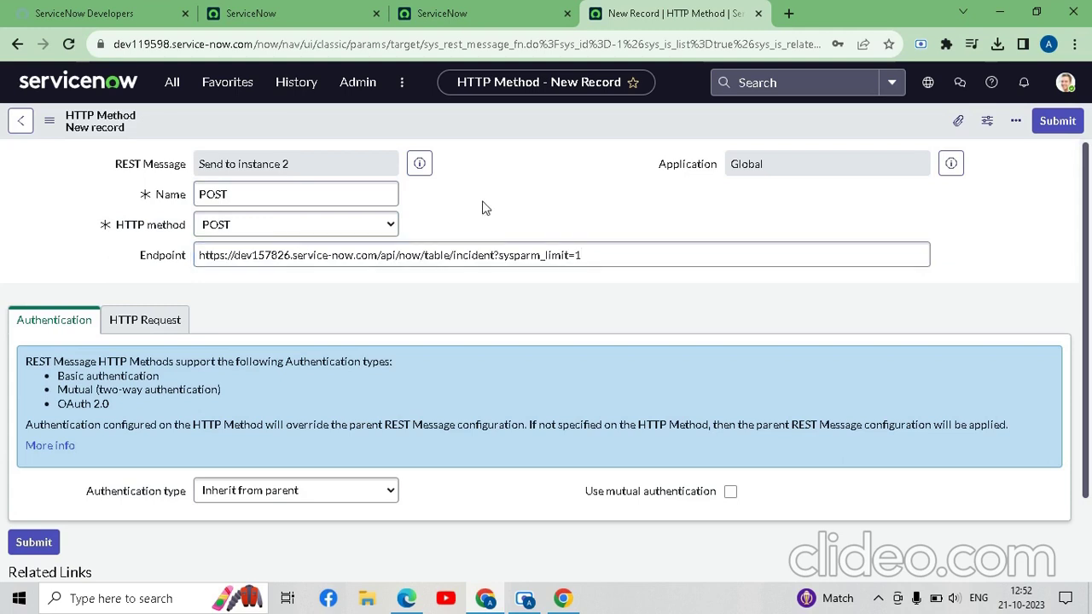
{"action": "scroll", "coordinate": [380, 326], "scroll_direction": "down", "scroll_amount": 2}
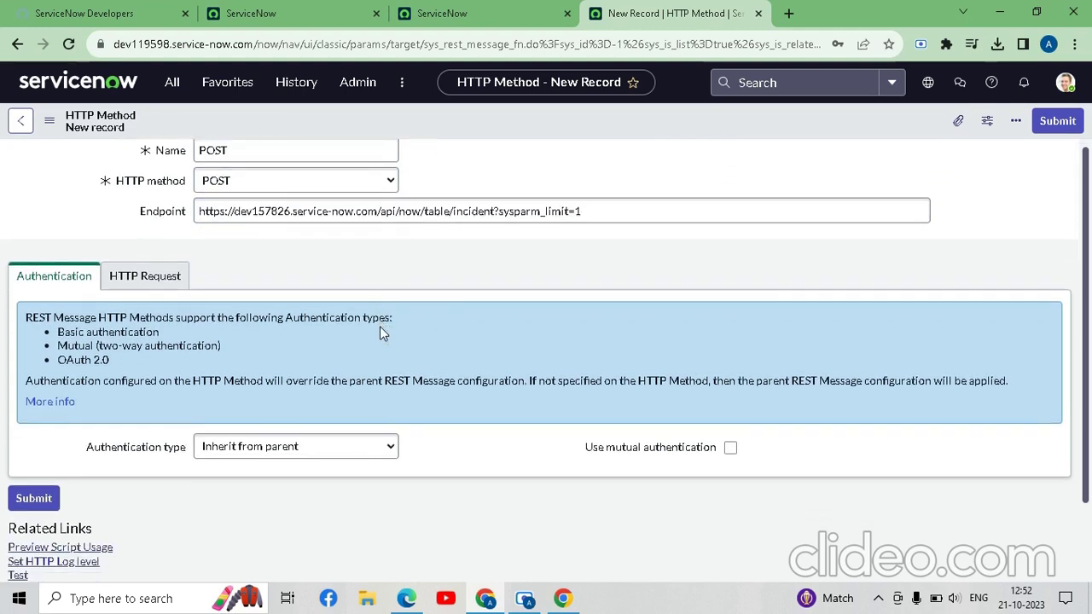
{"action": "scroll", "coordinate": [382, 326], "scroll_direction": "up", "scroll_amount": 1}
{"action": "scroll", "coordinate": [382, 326], "scroll_direction": "down", "scroll_amount": 1}
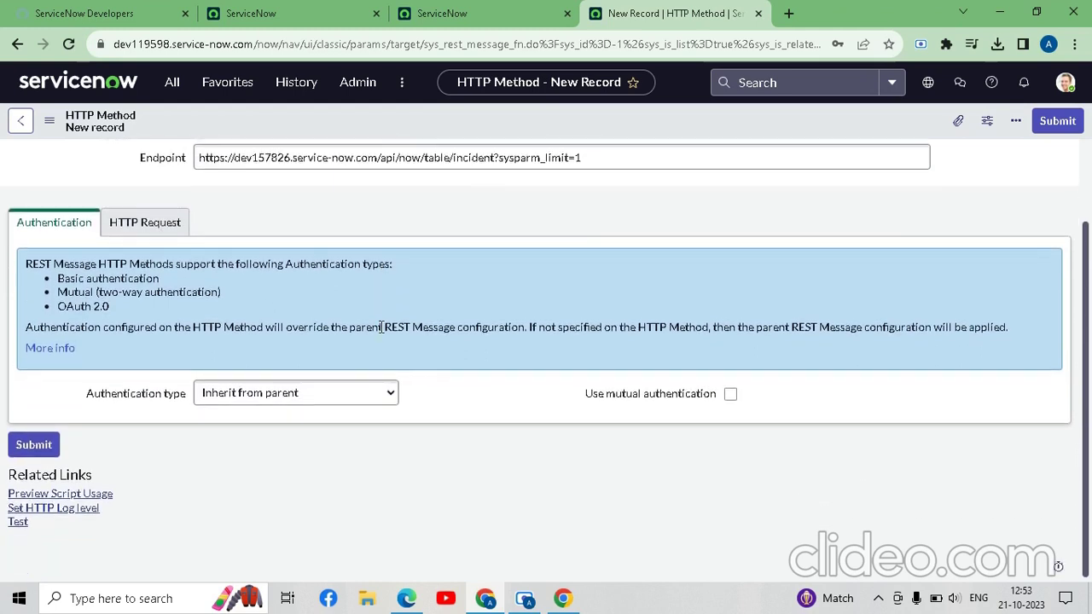
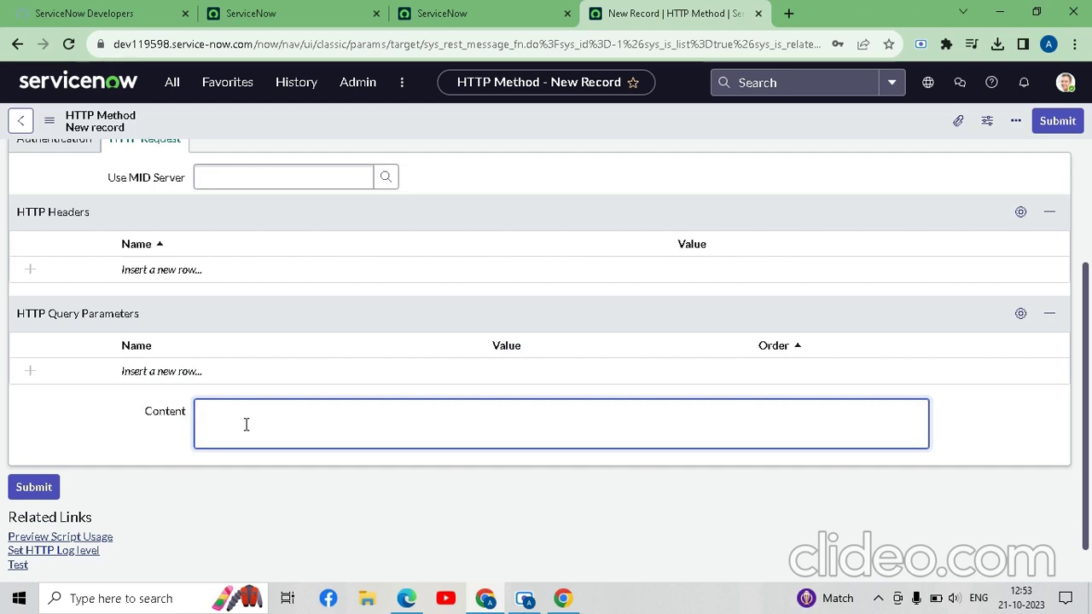
Start the Content JSON body with an opening brace and "short_description":"${sd}".
{"action": "type", "text": "{"}
{"action": "key", "text": "alt+Tab"}
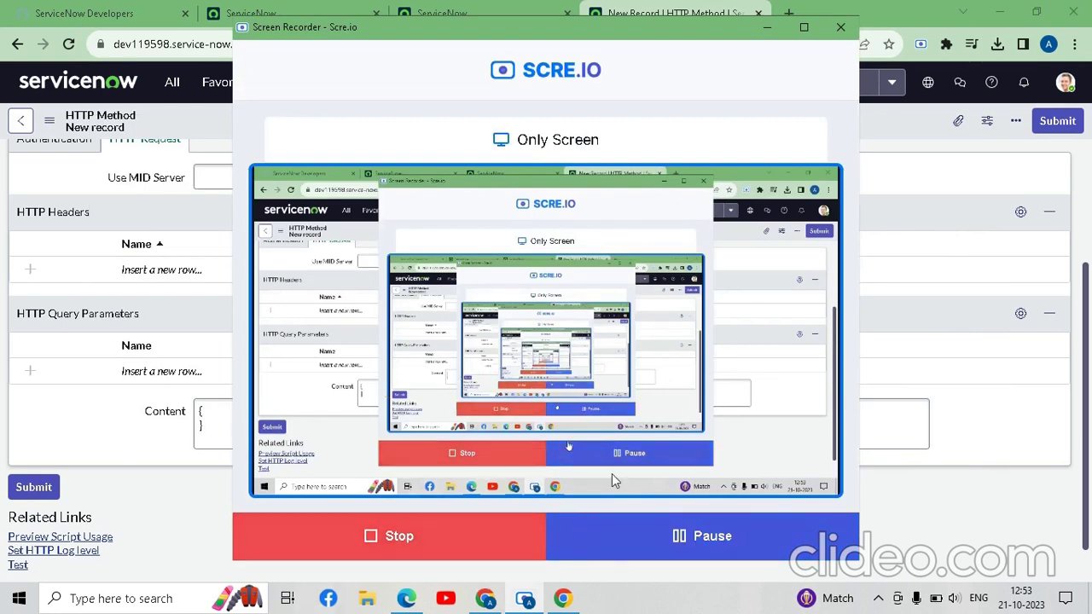
{"action": "left_click", "coordinate": [767, 28]}
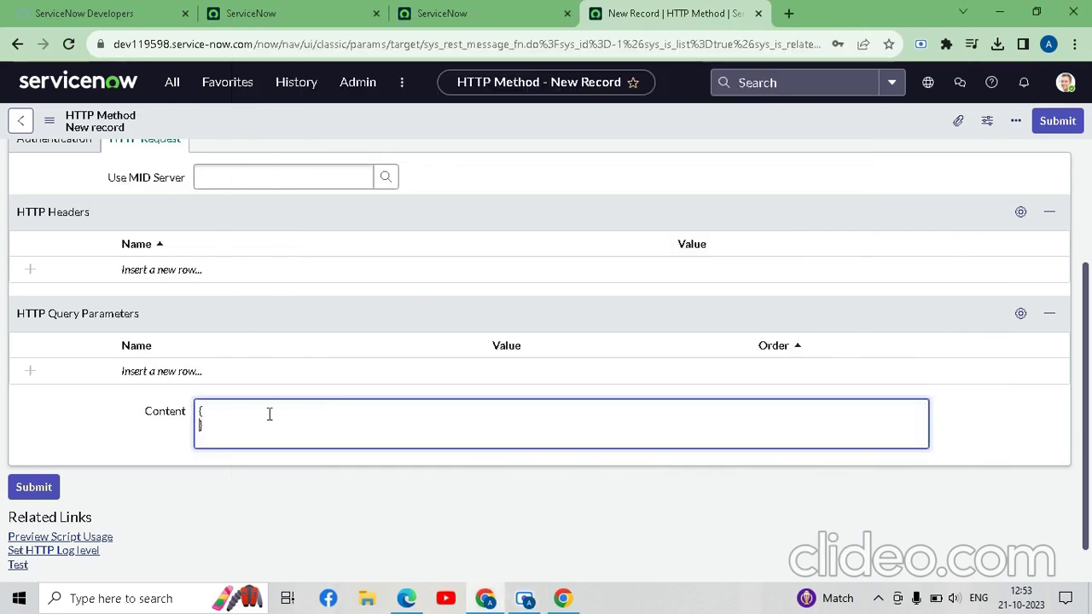
{"action": "key", "text": "Return"}
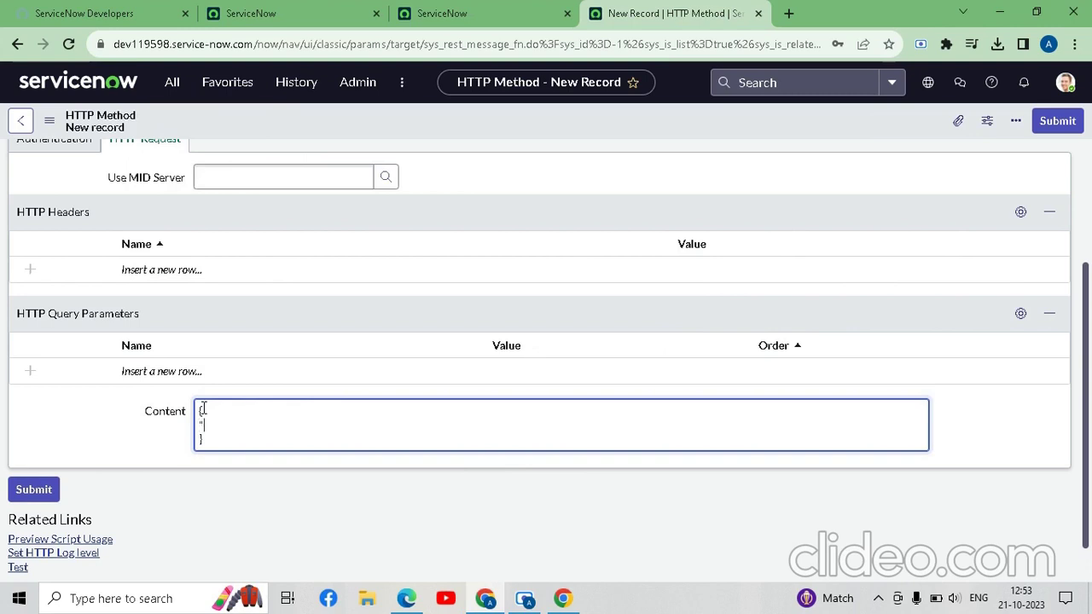
{"action": "type", "text": "\"short_descr"}
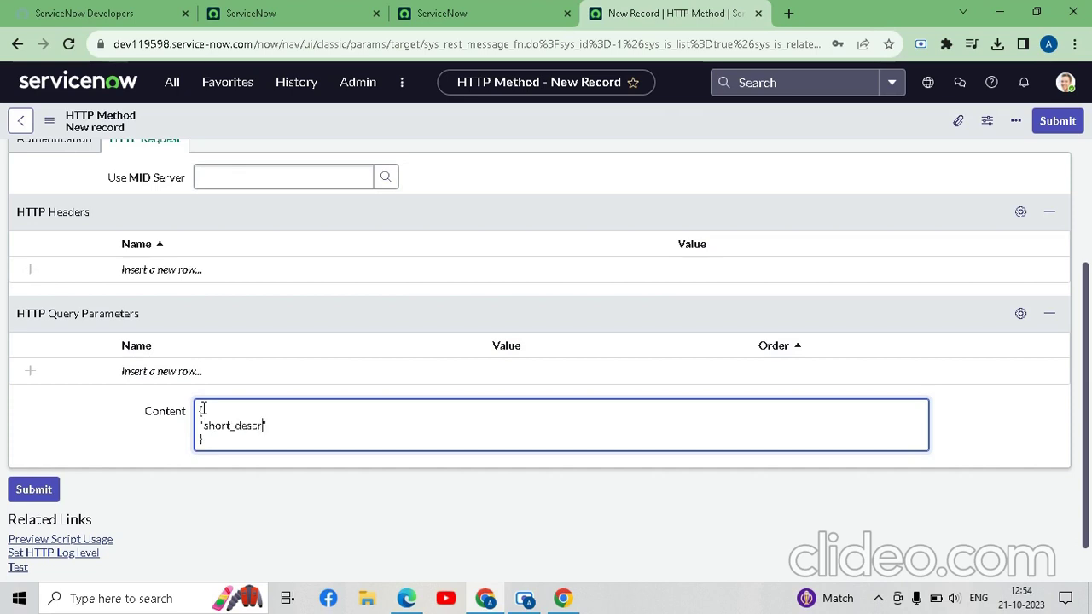
{"action": "type", "text": "iptio"}
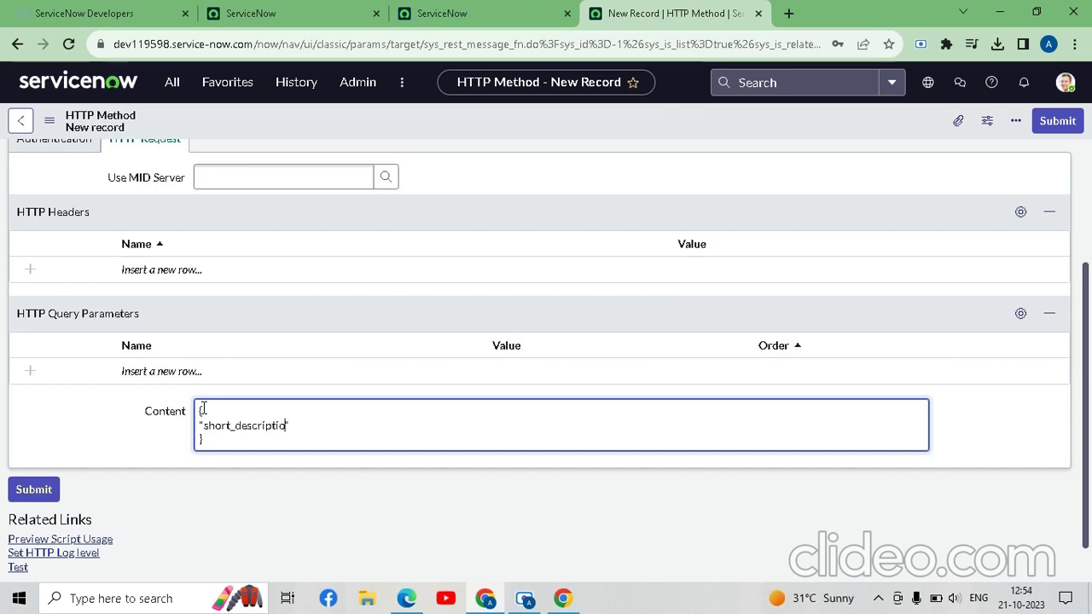
{"action": "type", "text": "n\""}
{"action": "key", "text": "alt+Tab"}
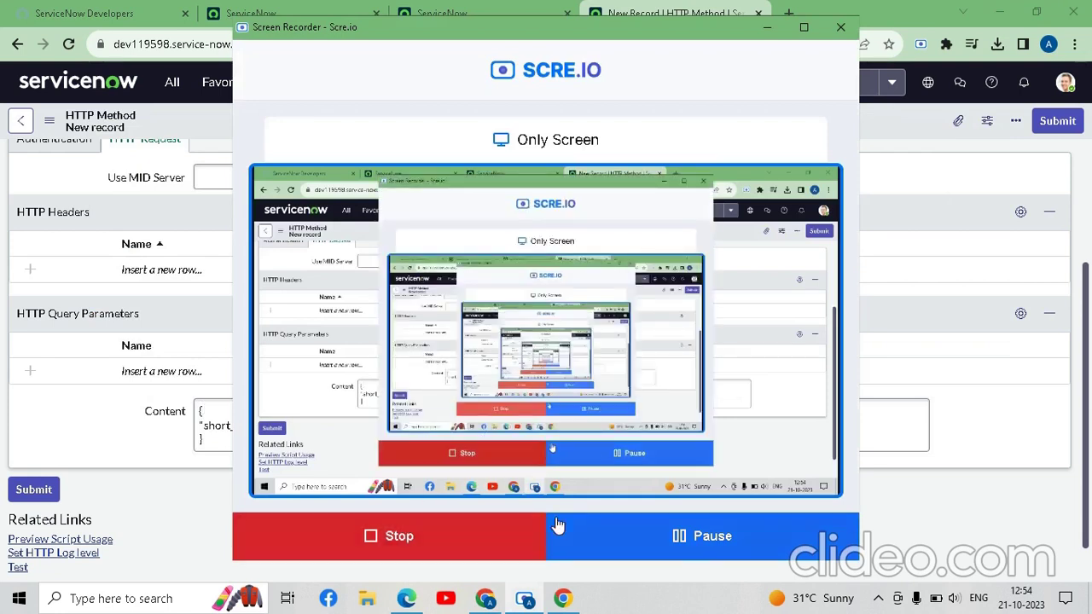
{"action": "left_click", "coordinate": [557, 526]}
{"action": "left_click", "coordinate": [559, 527]}
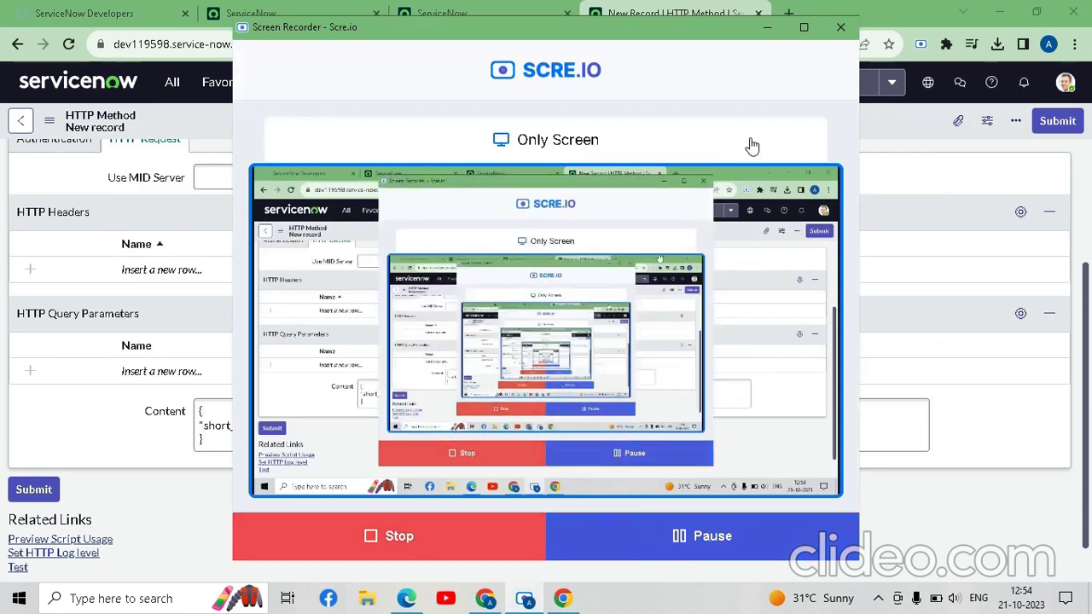
{"action": "left_click", "coordinate": [766, 32]}
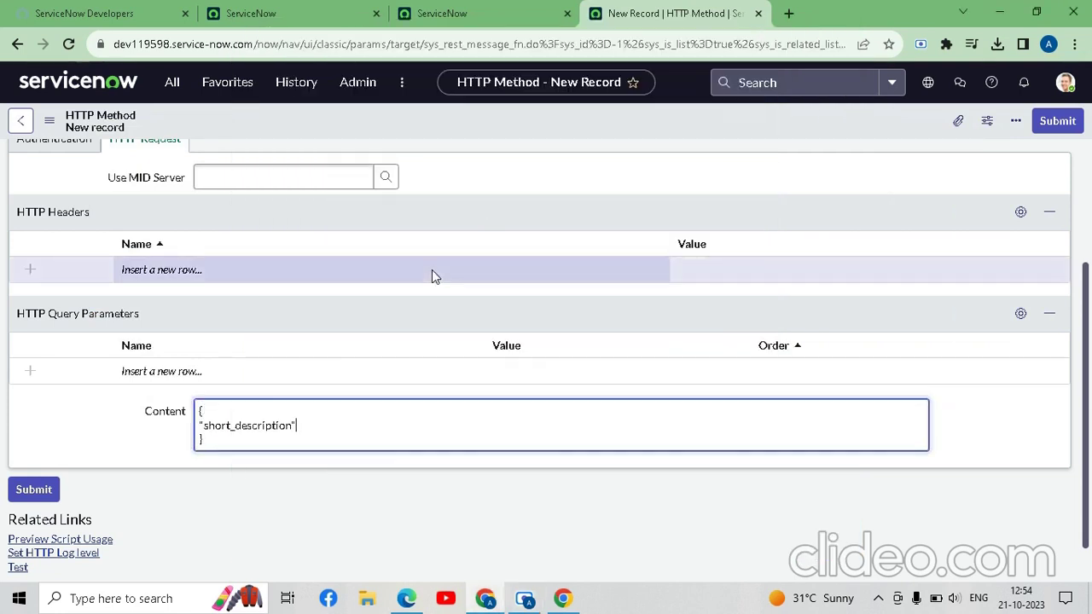
{"action": "key", "text": "BackSpace"}
{"action": "type", "text": "$"}
{"action": "type", "text": "{}"}
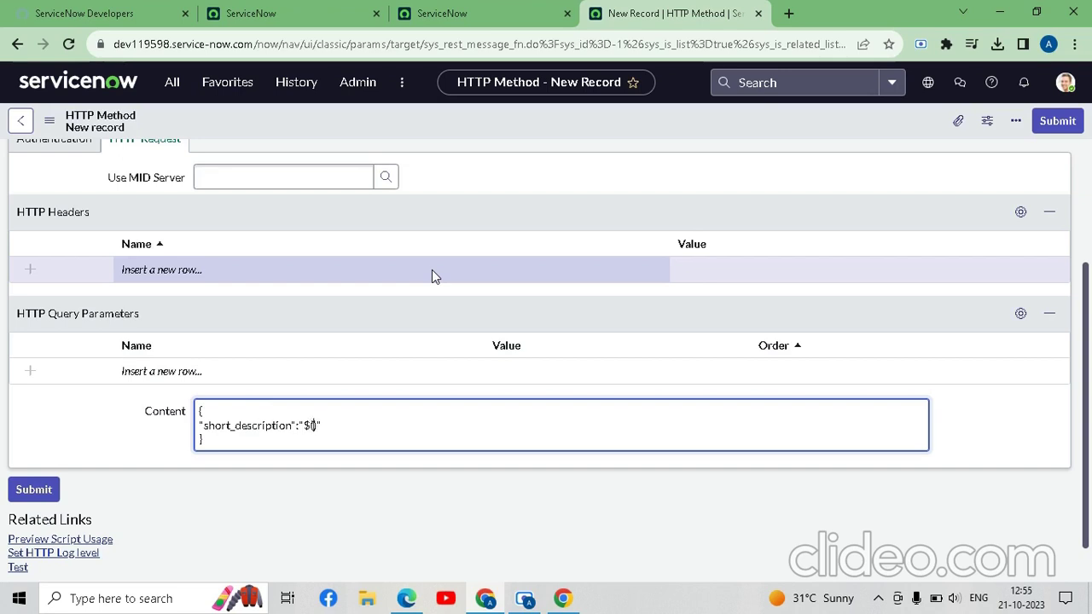
{"action": "type", "text": "sd"}
{"action": "type", "text": "\","}
Add the "caller_id":"${caller}" entry on a new line of the JSON body.
{"action": "key", "text": "Return"}
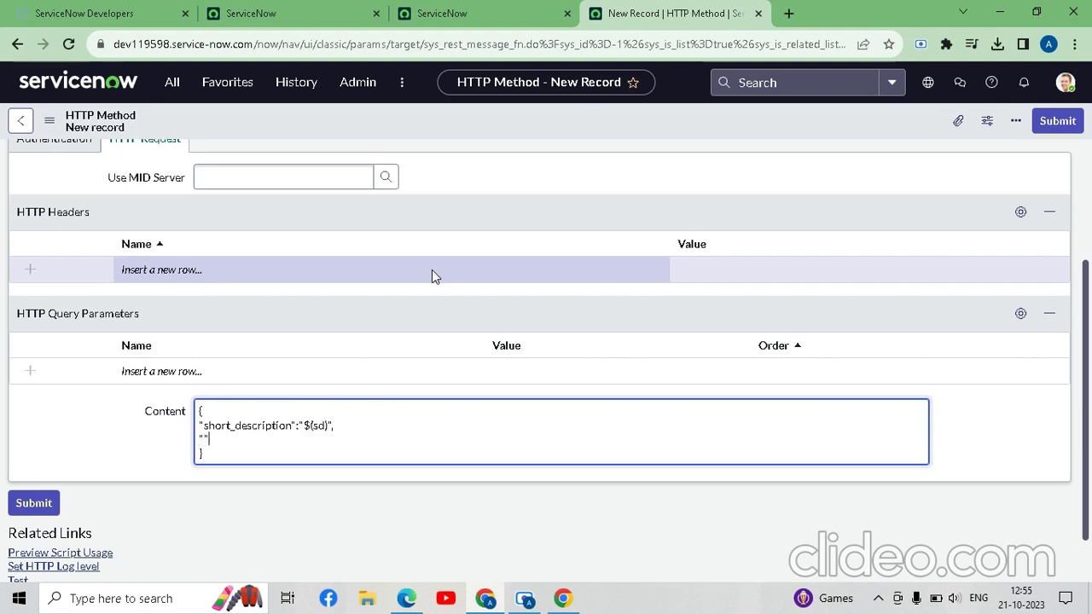
{"action": "type", "text": "\"caller_id\":\"${"}
{"action": "key", "text": "Left"}
{"action": "type", "text": "caller"}
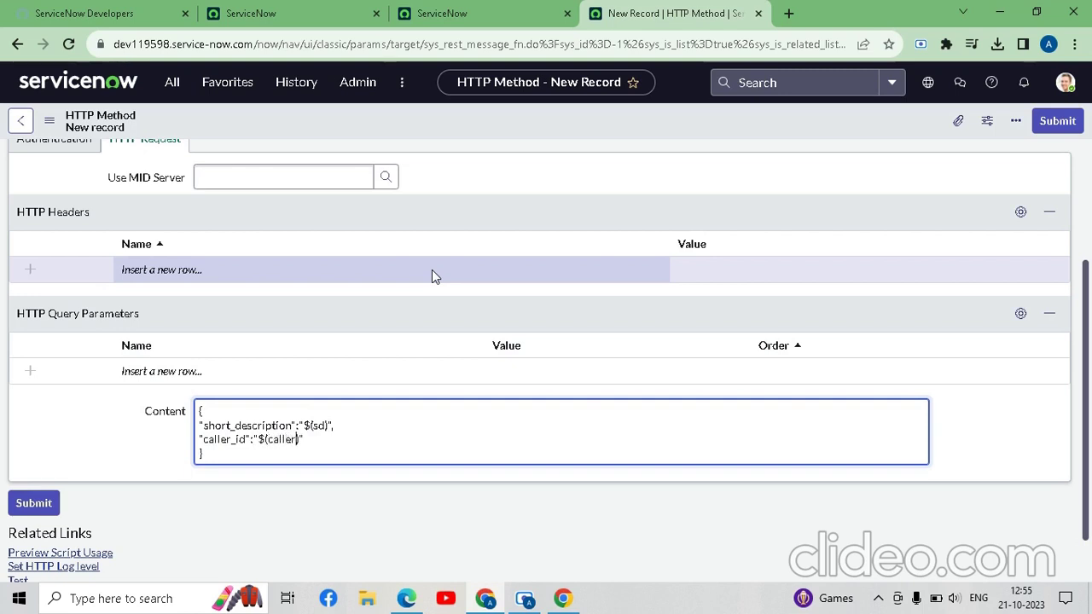
Save the new POST HTTP Method record from the form header menu.
{"action": "left_click", "coordinate": [483, 126]}
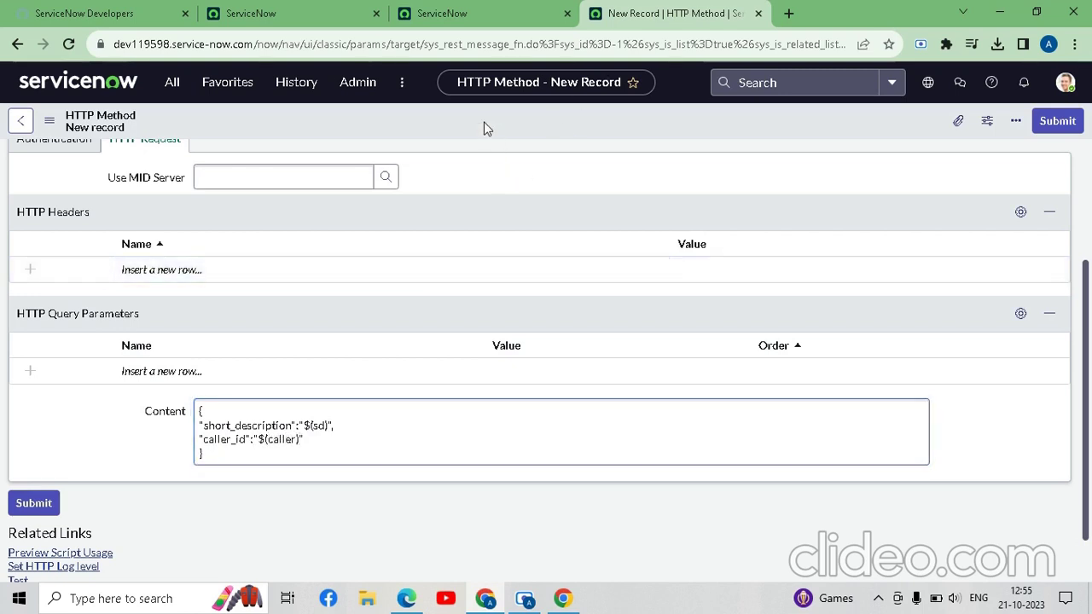
{"action": "right_click", "coordinate": [483, 128]}
{"action": "left_click", "coordinate": [524, 133]}
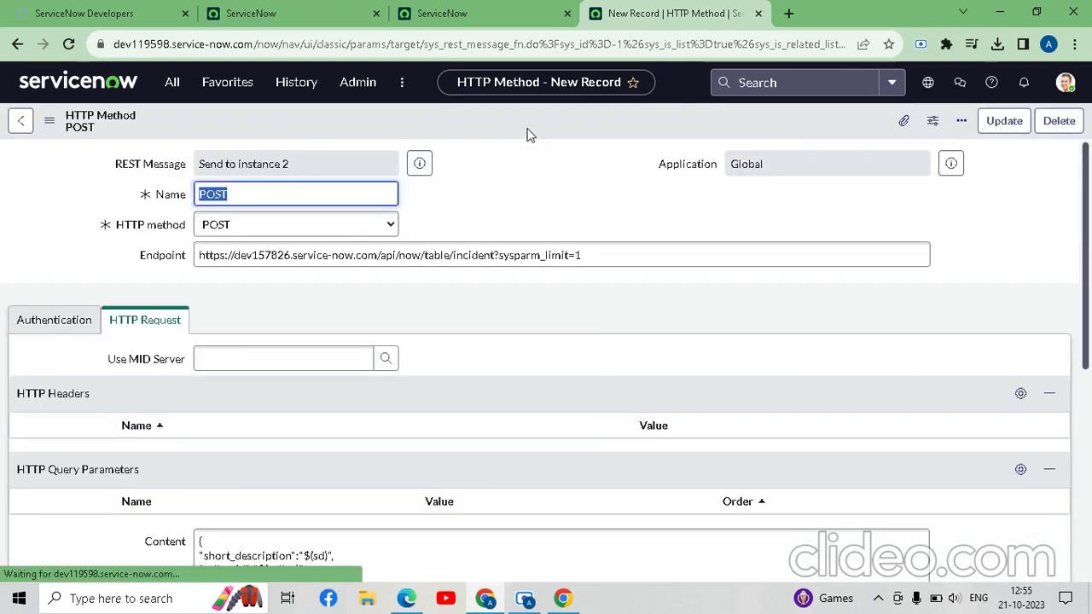
Test the POST method, confirm HTTP status 201, and return to Send to instance 2.
{"action": "scroll", "coordinate": [292, 341], "scroll_direction": "down", "scroll_amount": 2}
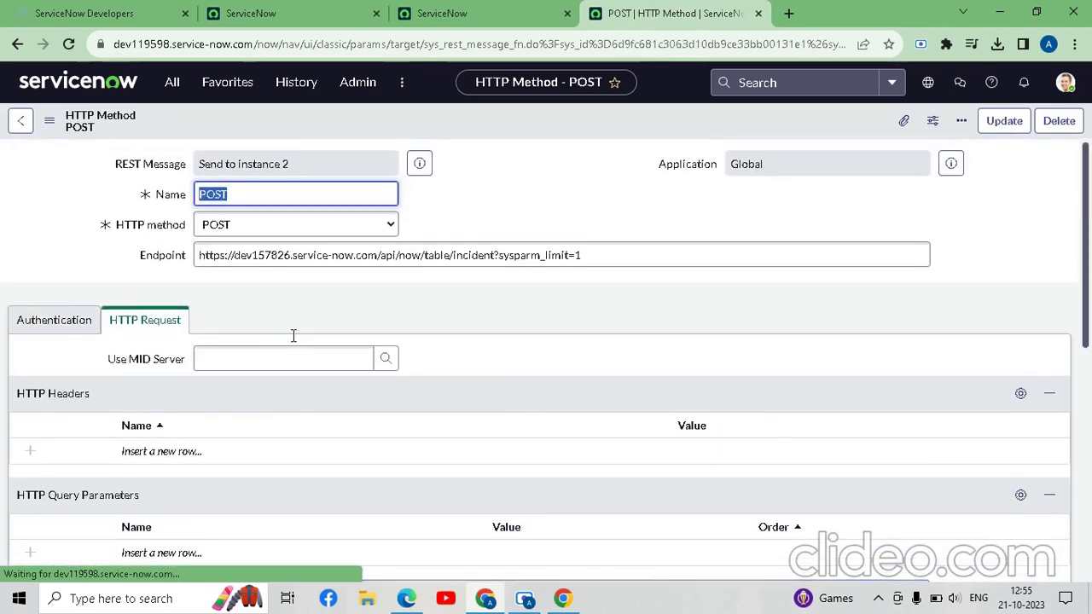
{"action": "scroll", "coordinate": [293, 335], "scroll_direction": "down", "scroll_amount": 5}
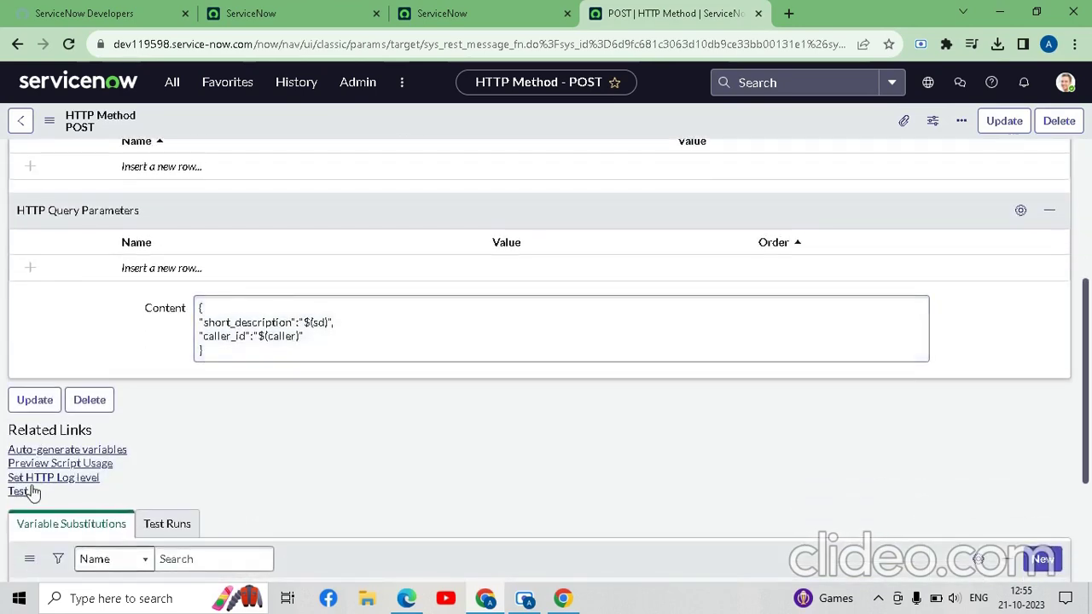
{"action": "left_click", "coordinate": [18, 493]}
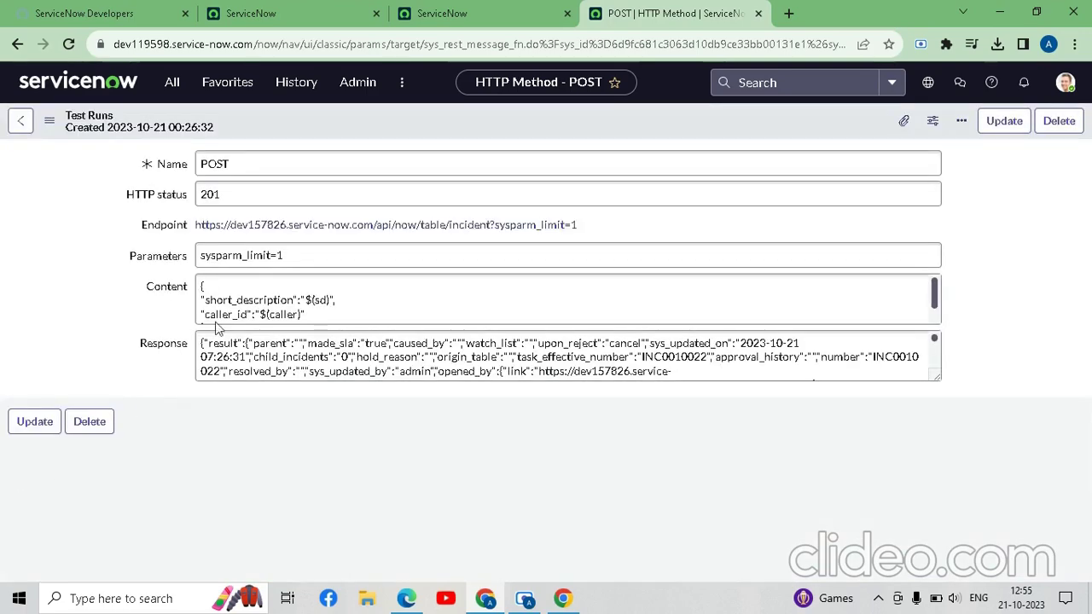
{"action": "left_click_drag", "start_coordinate": [273, 176], "coordinate": [229, 195]}
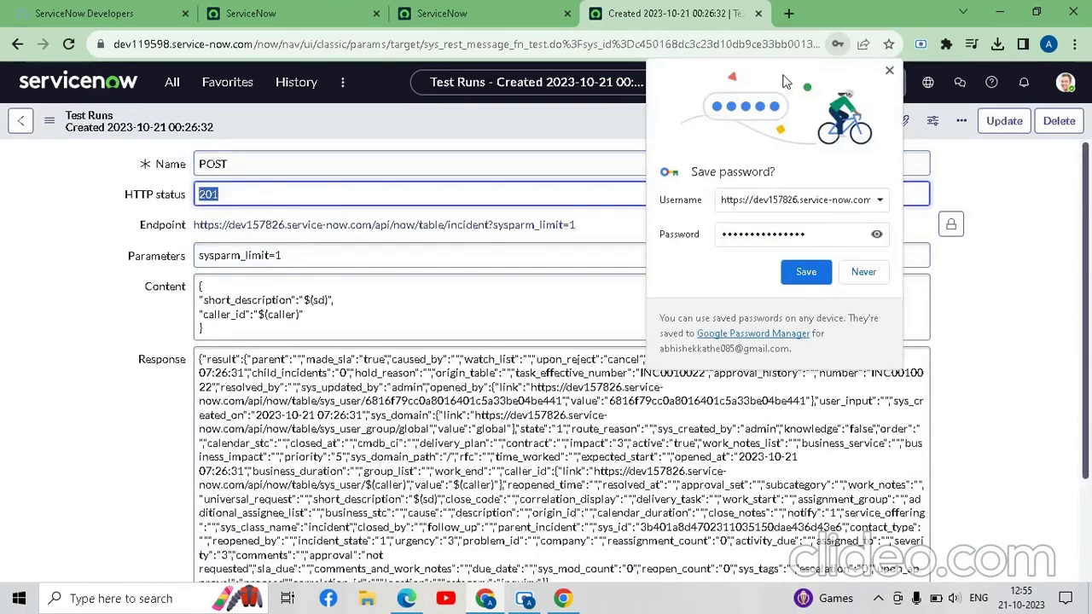
{"action": "left_click", "coordinate": [890, 73]}
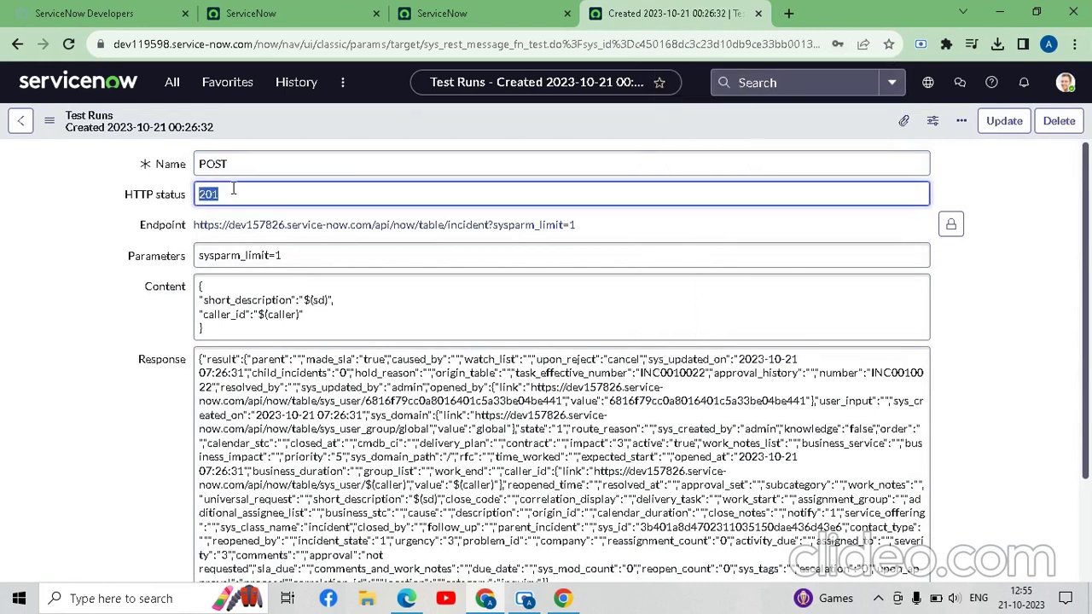
{"action": "left_click", "coordinate": [204, 188]}
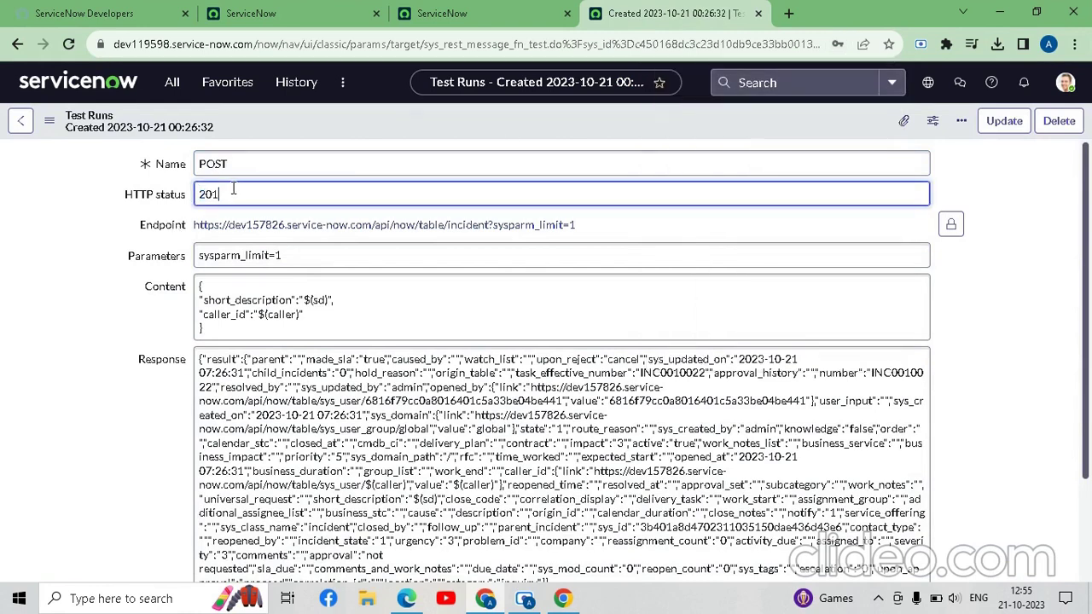
{"action": "left_click", "coordinate": [22, 121]}
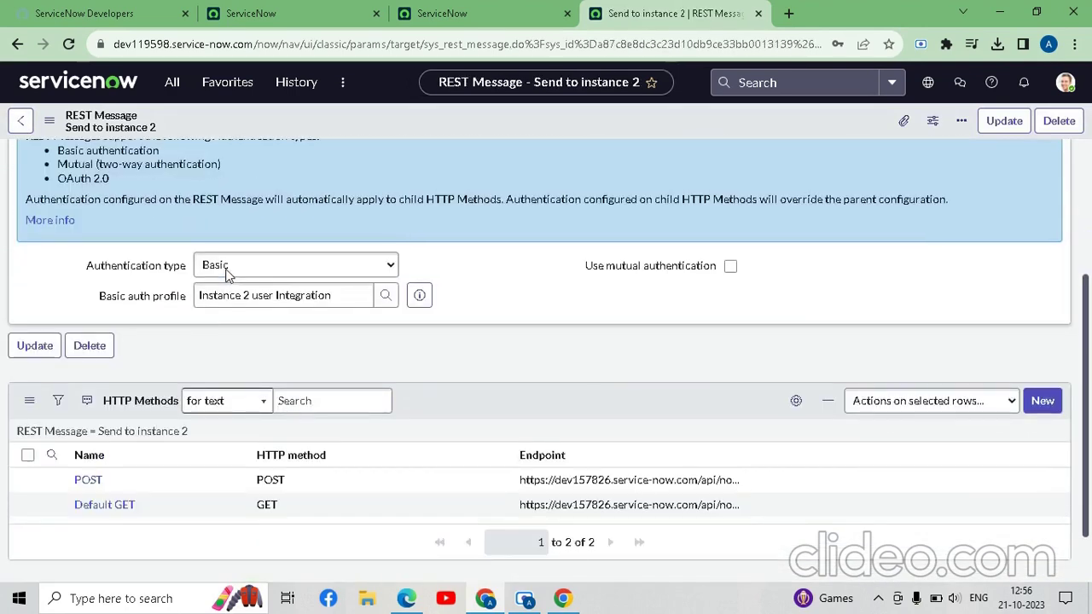
Open the POST record from Send to instance 2's HTTP Methods and view its JSON Content.
{"action": "scroll", "coordinate": [227, 269], "scroll_direction": "down", "scroll_amount": 2}
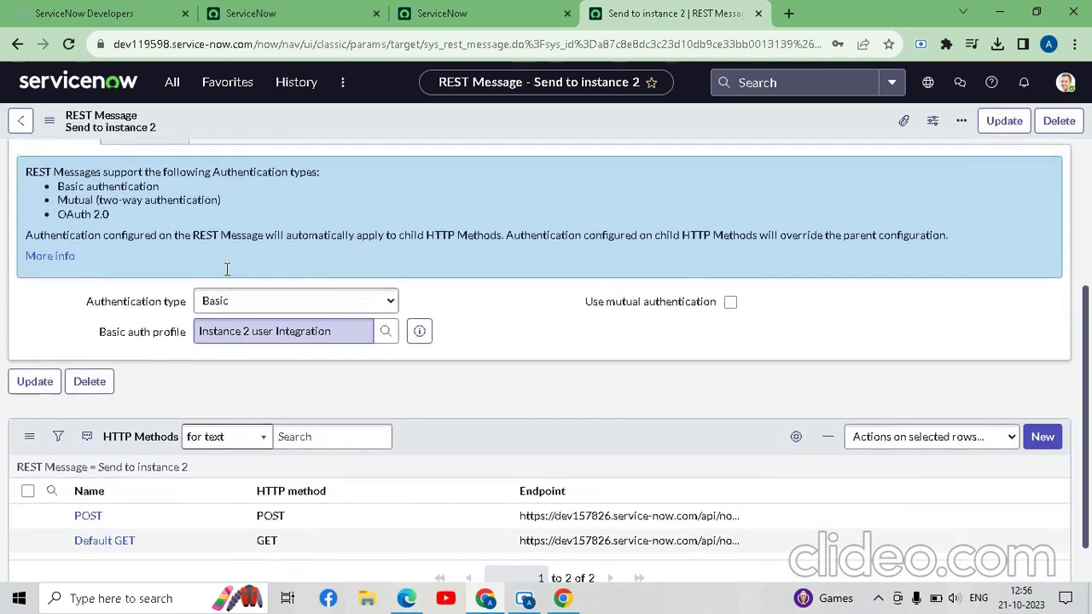
{"action": "scroll", "coordinate": [227, 269], "scroll_direction": "up", "scroll_amount": 2}
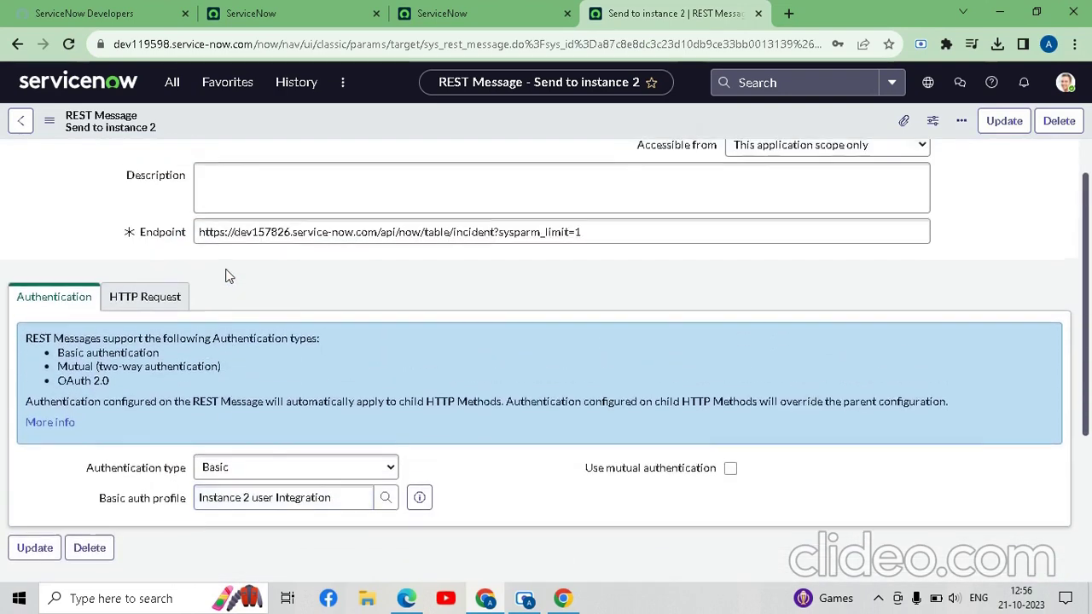
{"action": "scroll", "coordinate": [227, 273], "scroll_direction": "down", "scroll_amount": 2}
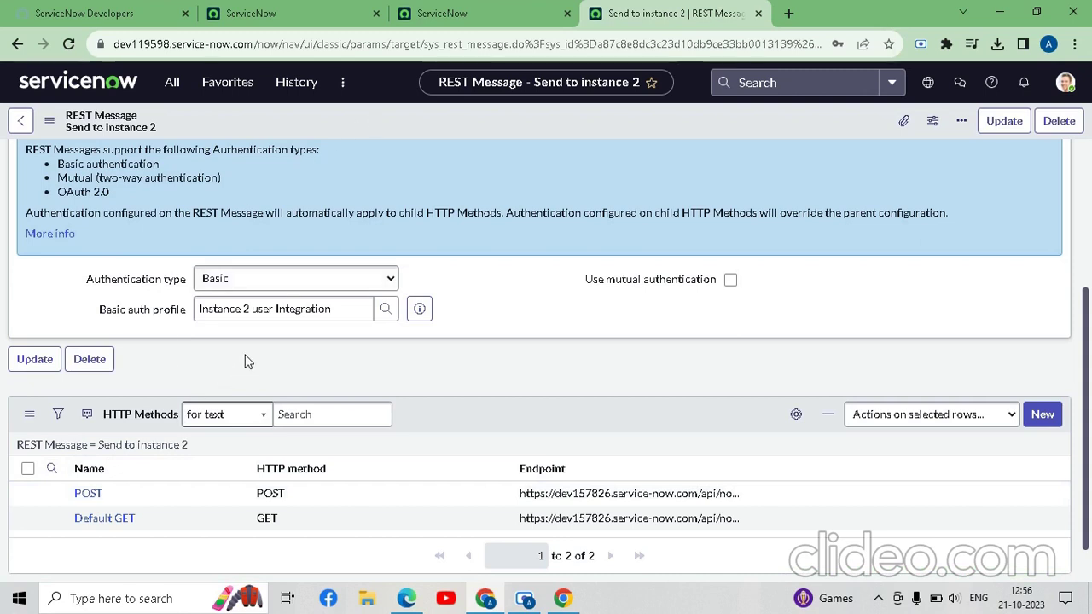
{"action": "left_click", "coordinate": [89, 494]}
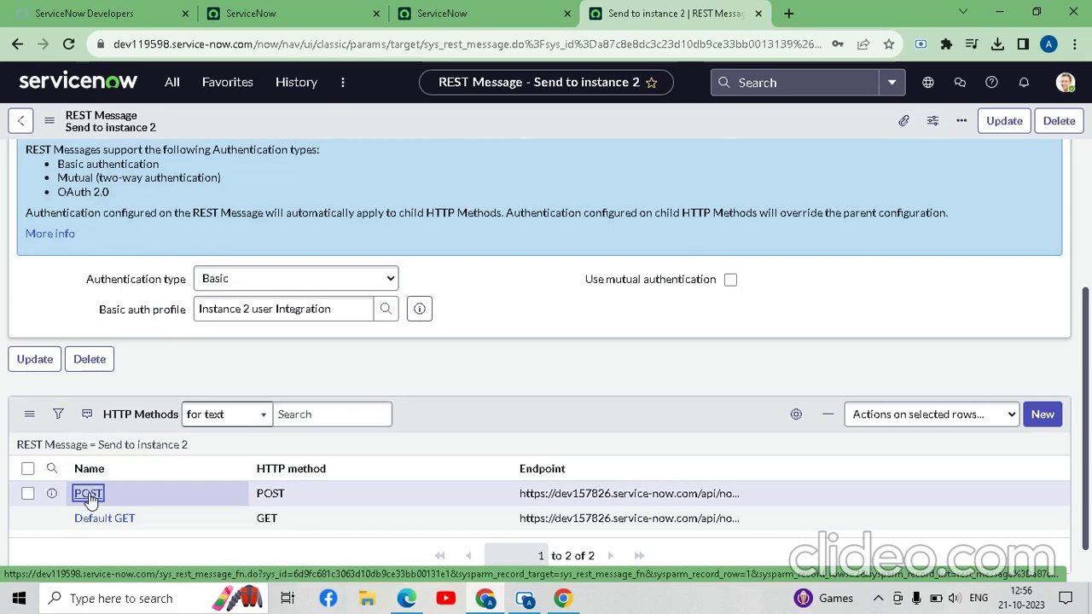
{"action": "key", "text": "alt+Tab"}
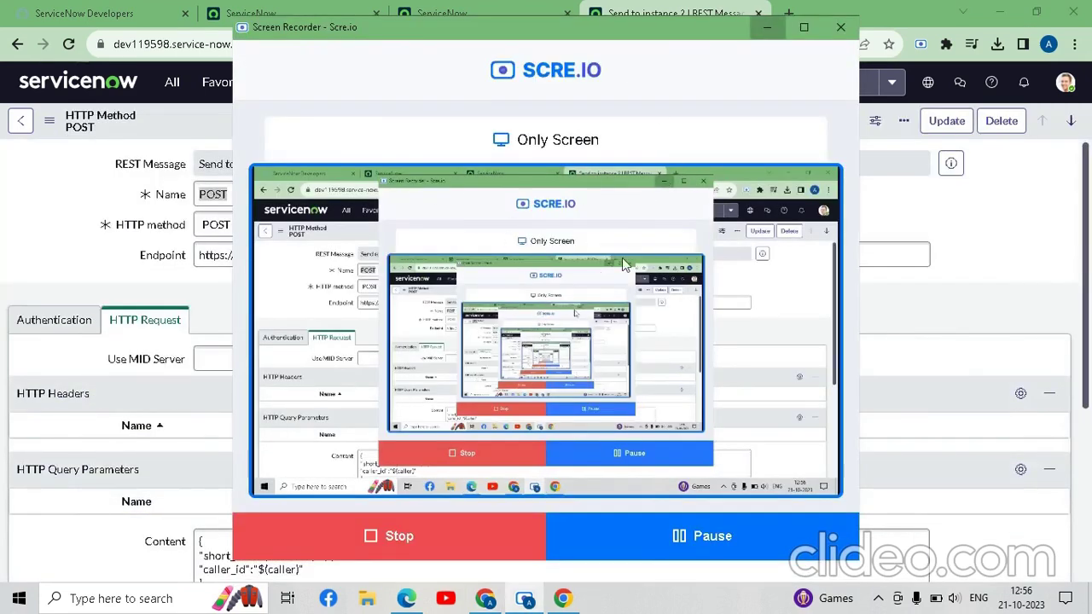
{"action": "key", "text": "alt+Tab"}
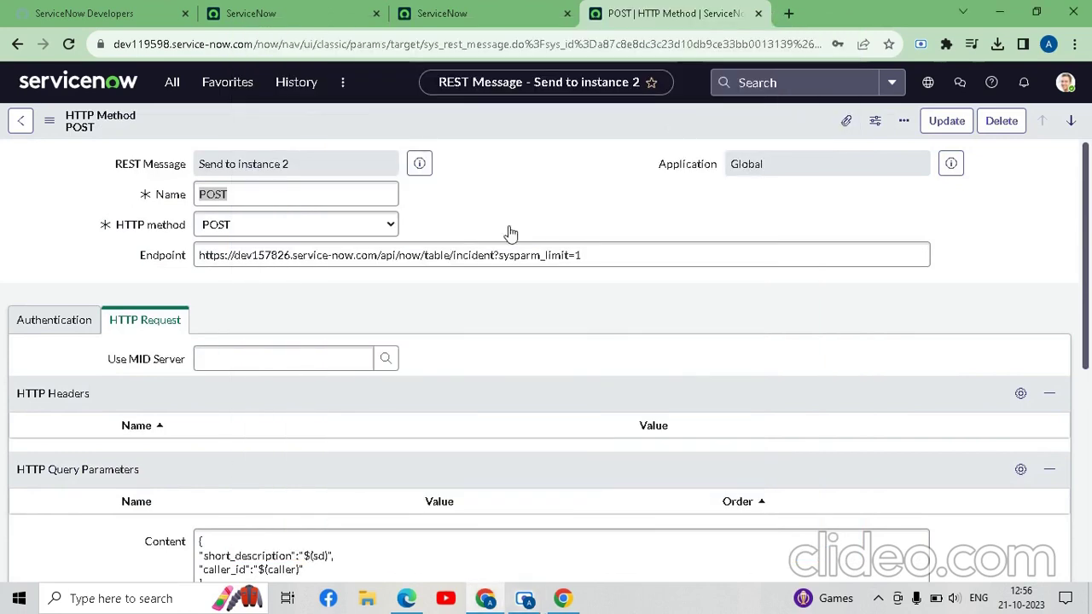
{"action": "scroll", "coordinate": [291, 483], "scroll_direction": "down", "scroll_amount": 3}
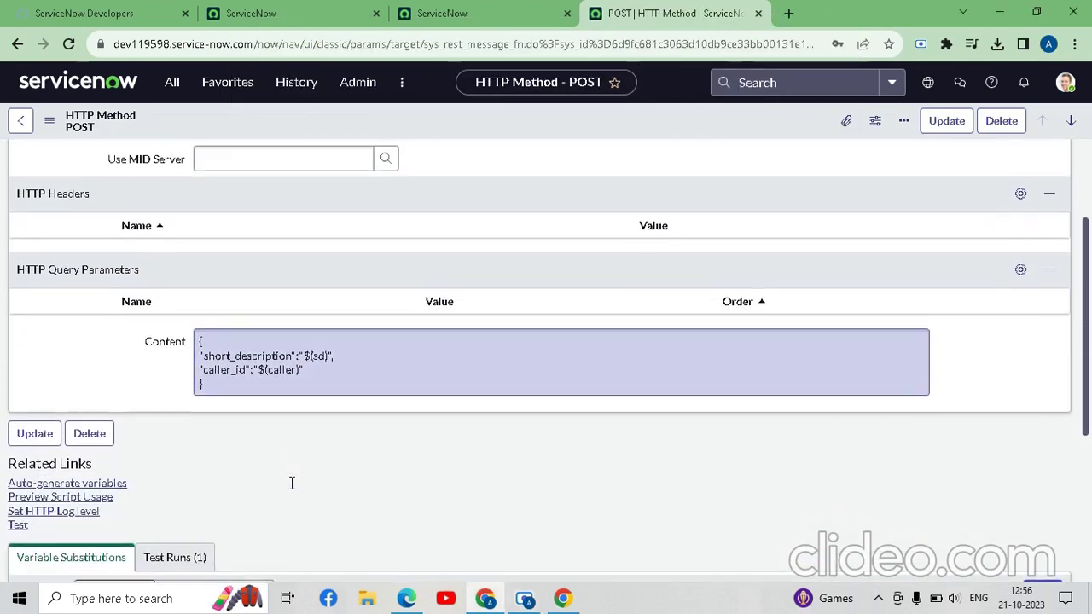
{"action": "scroll", "coordinate": [291, 484], "scroll_direction": "down", "scroll_amount": 1}
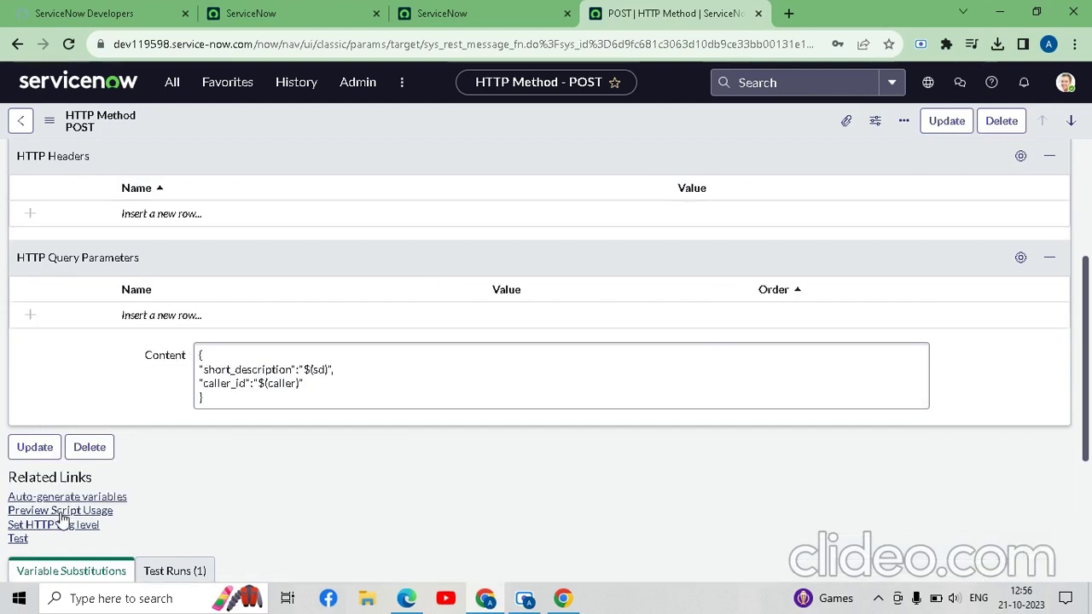
Select the POST method's RESTMessageV2 sample in Preview Script Usage, close it, and change tabs.
{"action": "left_click", "coordinate": [61, 512]}
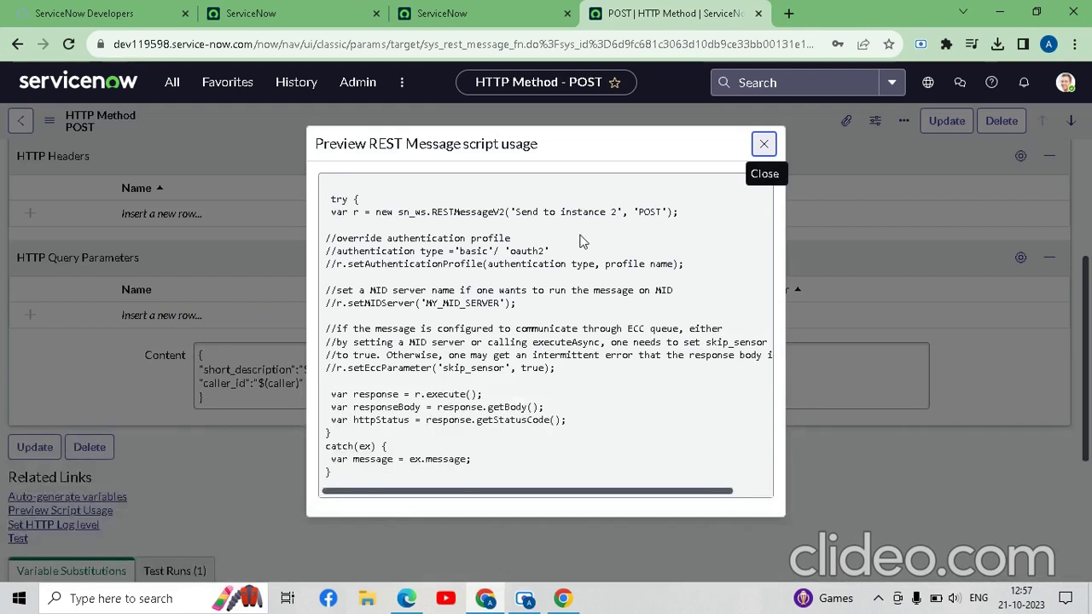
{"action": "left_click", "coordinate": [373, 213]}
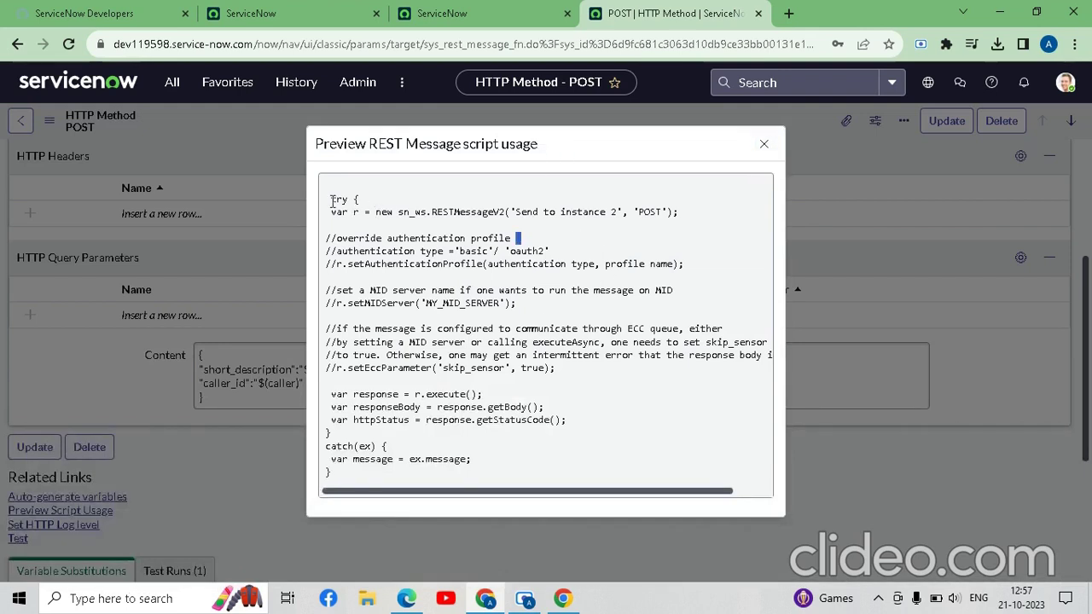
{"action": "left_click_drag", "start_coordinate": [483, 408], "coordinate": [455, 480]}
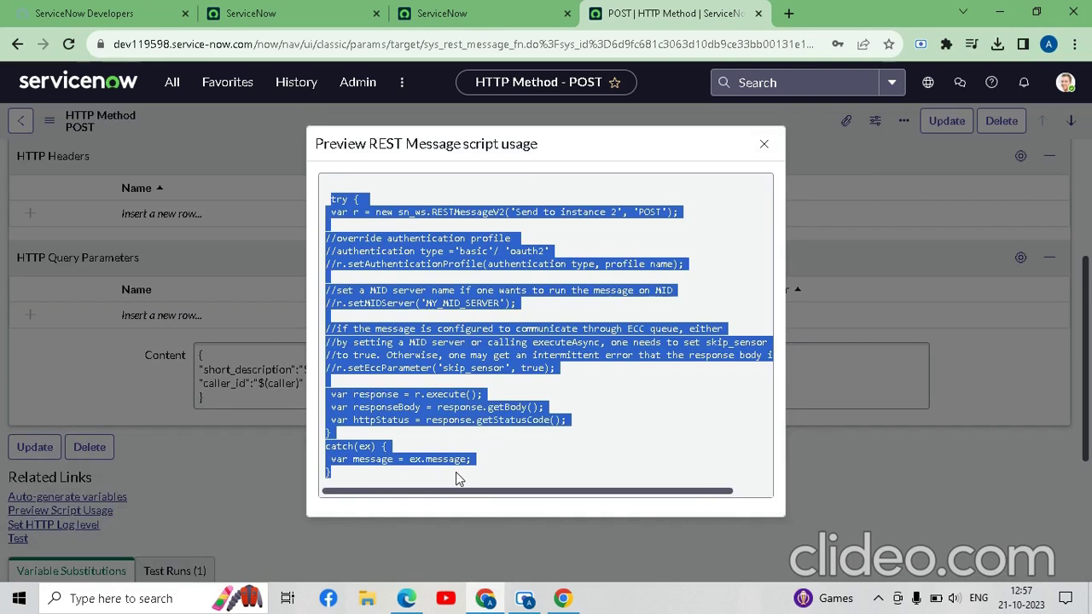
{"action": "left_click", "coordinate": [764, 144]}
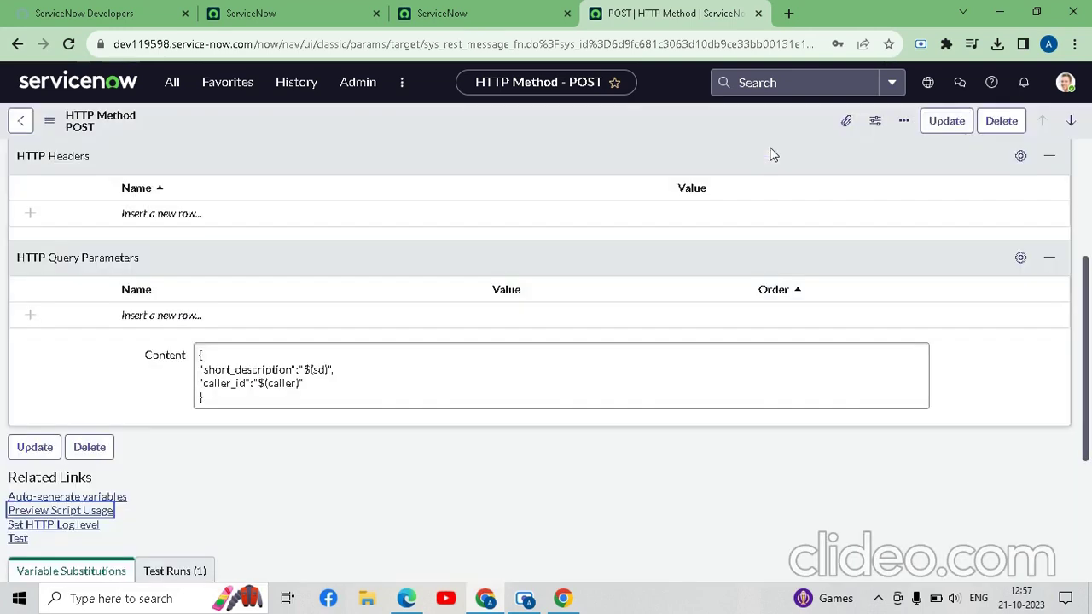
{"action": "left_click", "coordinate": [488, 9]}
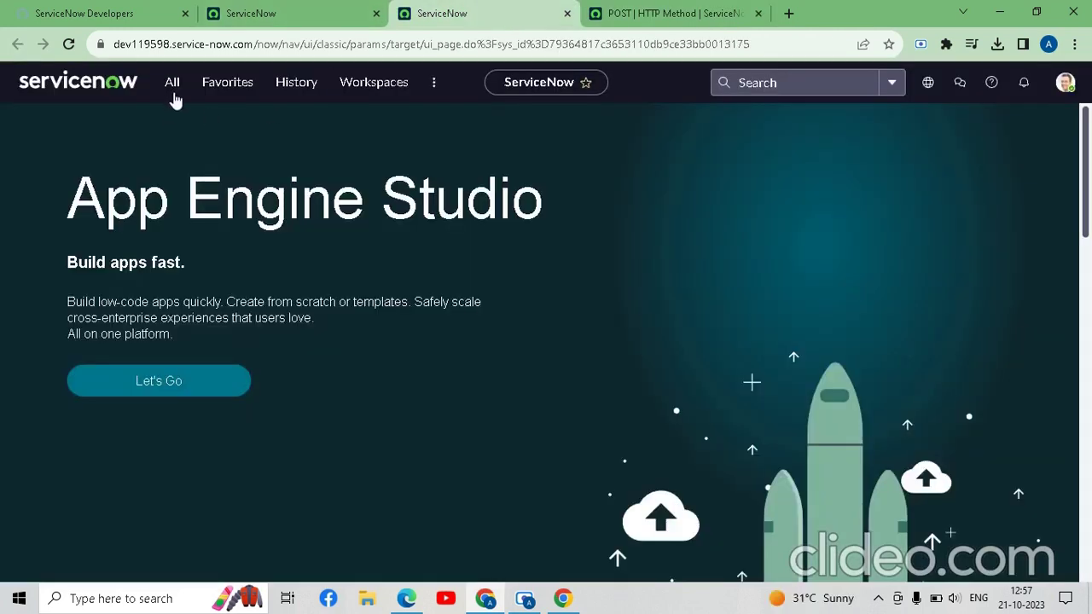
Go to System Definition > Business Rules and start a new business rule.
{"action": "left_click", "coordinate": [176, 84]}
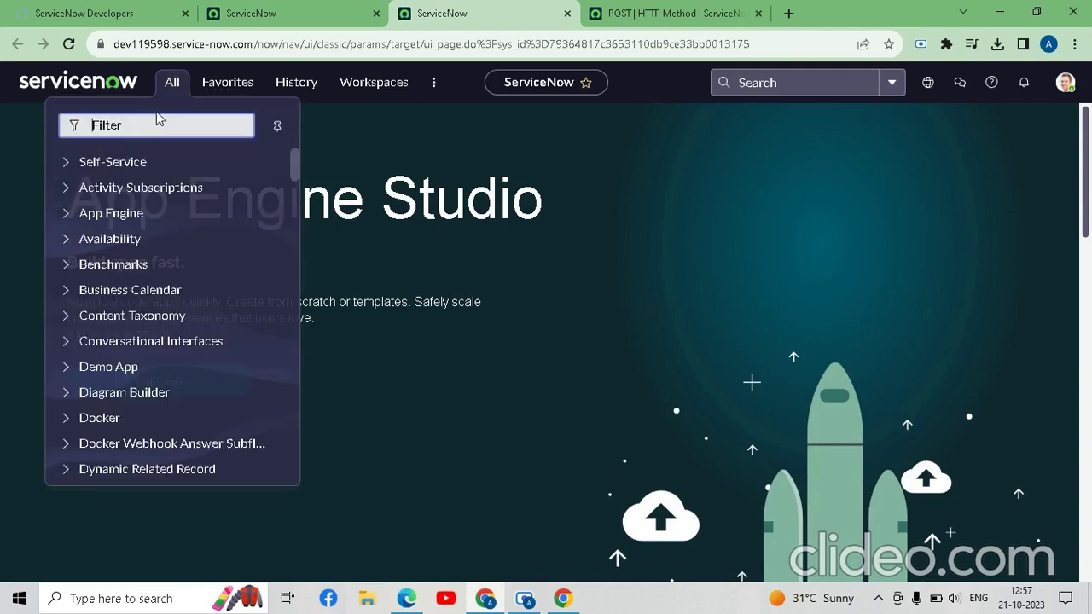
{"action": "type", "text": "business "}
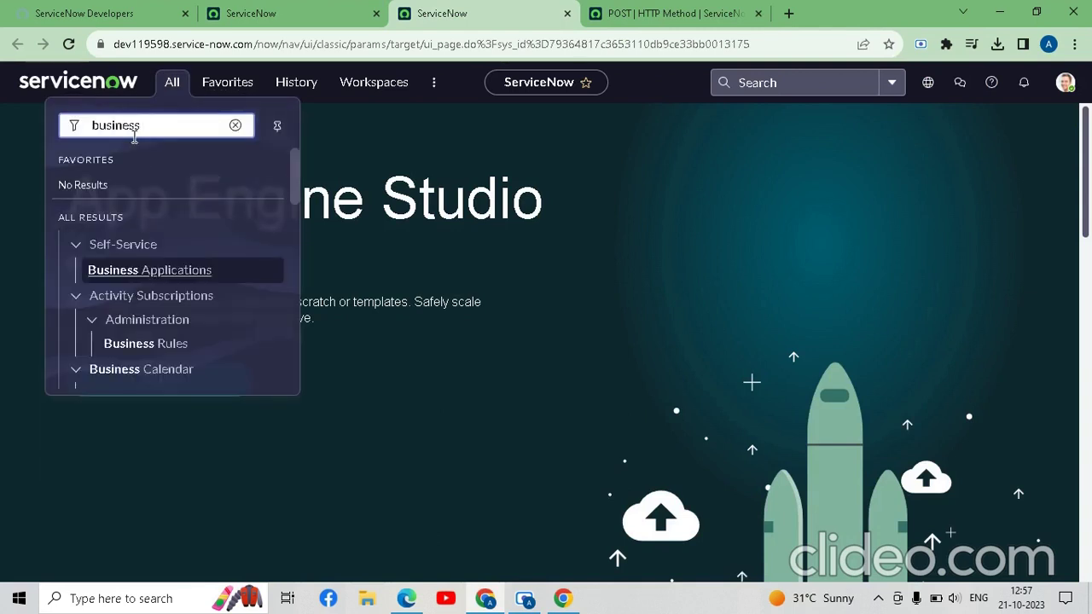
{"action": "type", "text": "rule"}
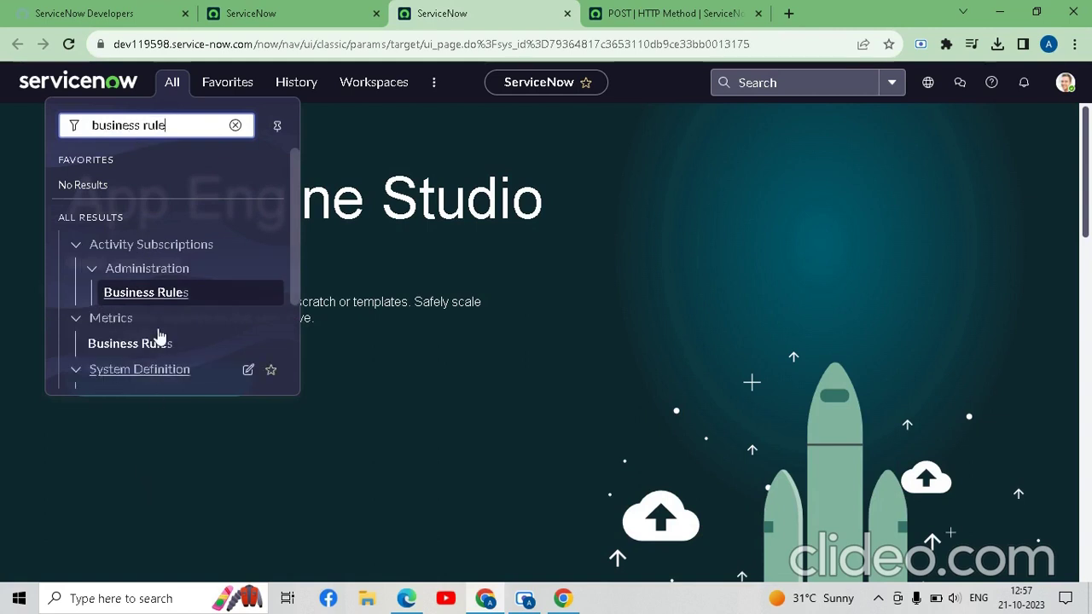
{"action": "scroll", "coordinate": [145, 329], "scroll_direction": "down", "scroll_amount": 1}
{"action": "left_click", "coordinate": [128, 336]}
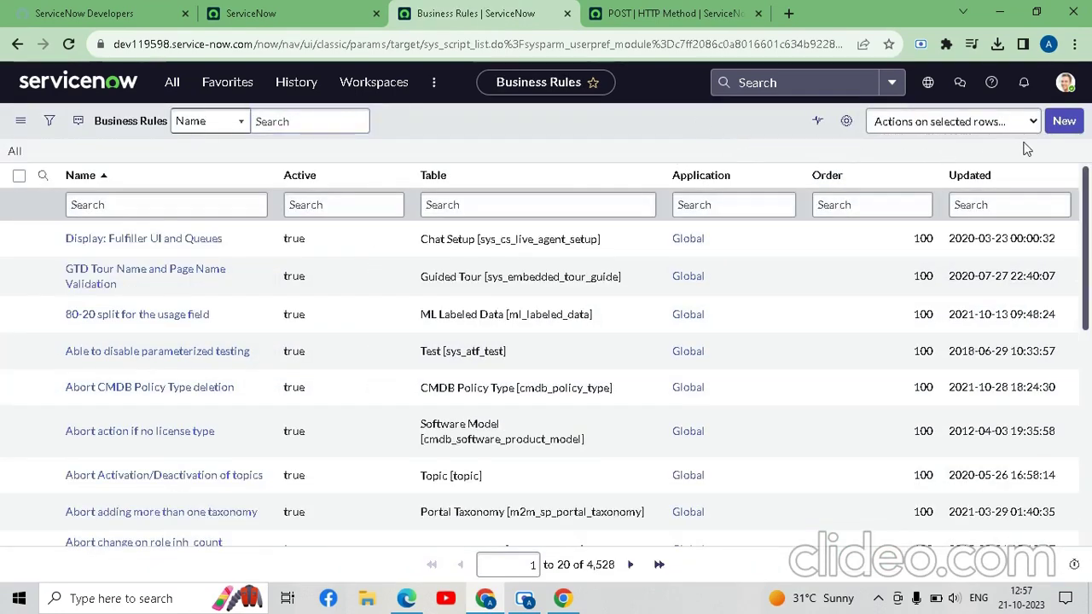
{"action": "left_click", "coordinate": [1066, 125]}
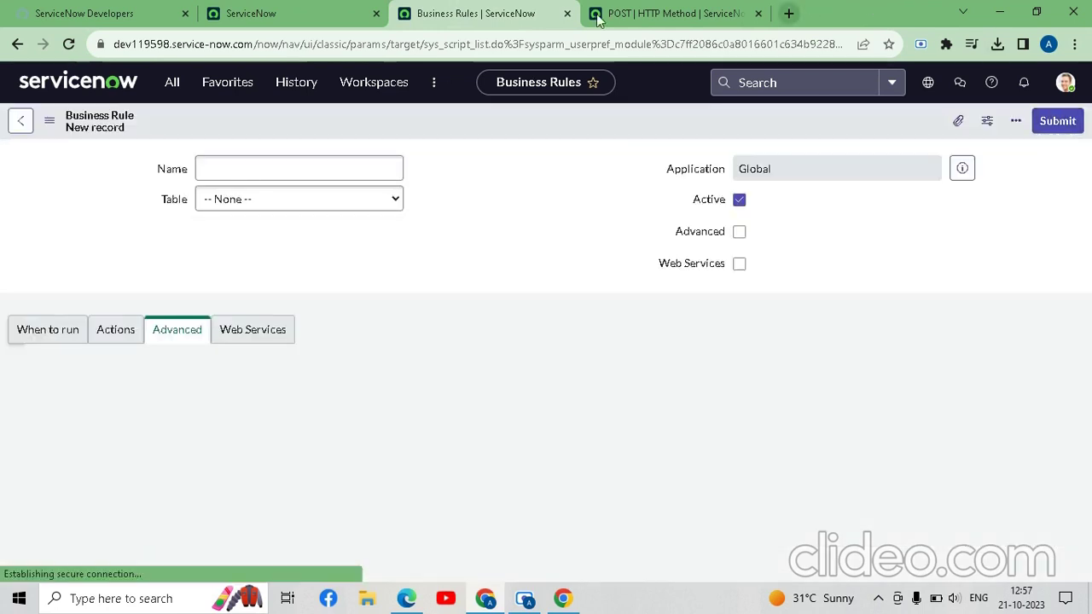
Name the rule 'Dynamic Ingration ss rule' and set its table to Incident [incident].
{"action": "left_click", "coordinate": [298, 164]}
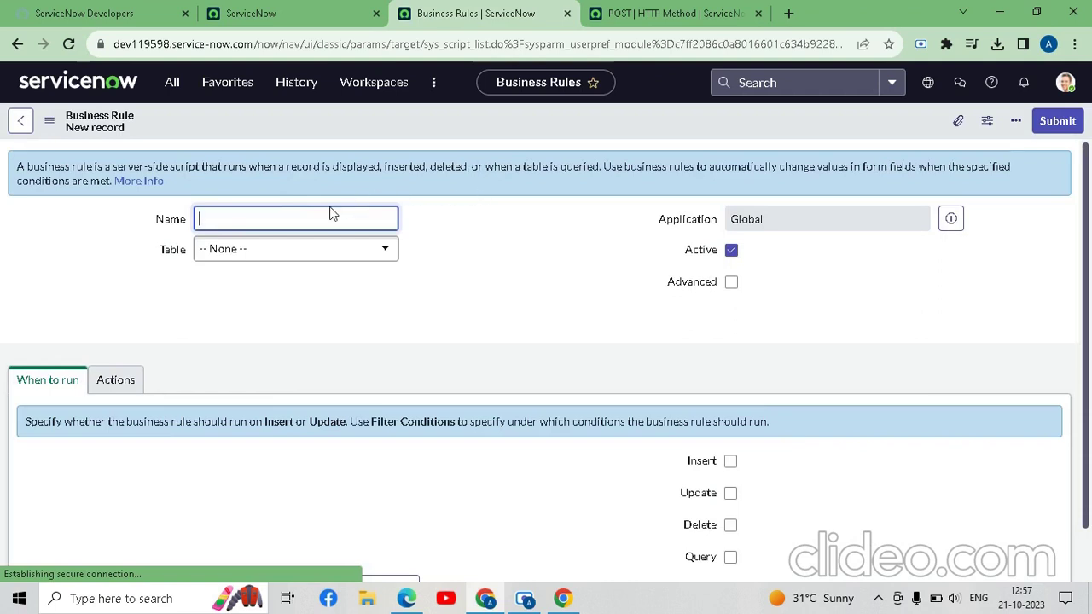
{"action": "type", "text": "Dy"}
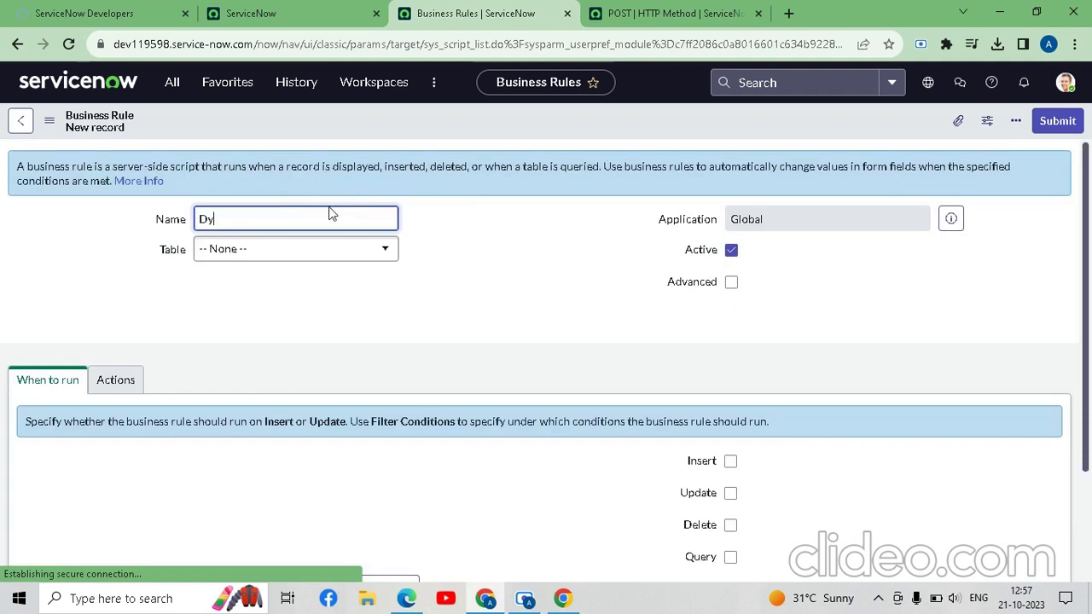
{"action": "type", "text": "namic I"}
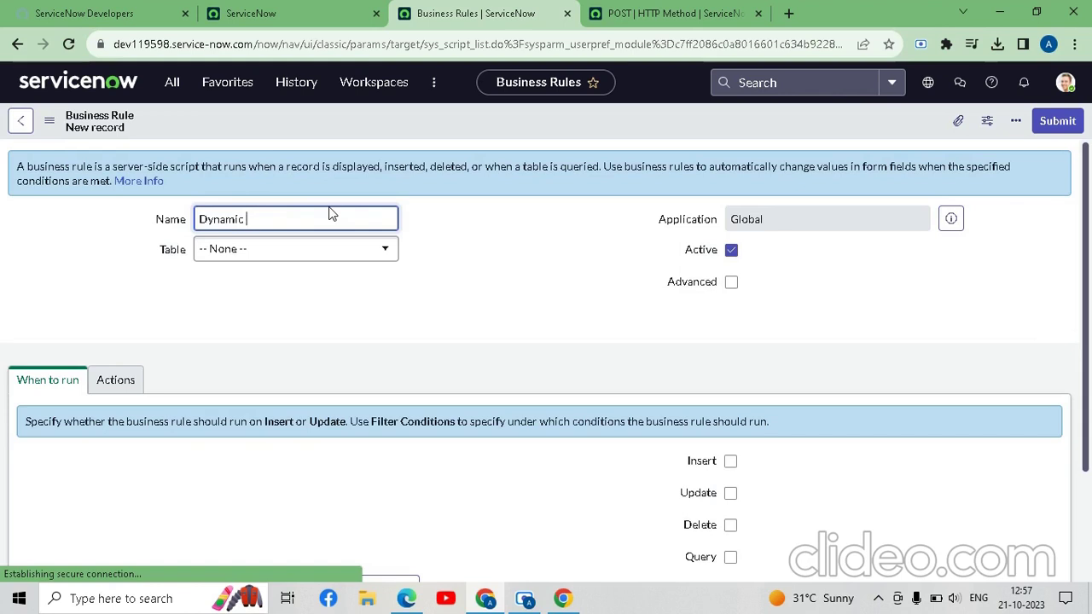
{"action": "type", "text": "n"}
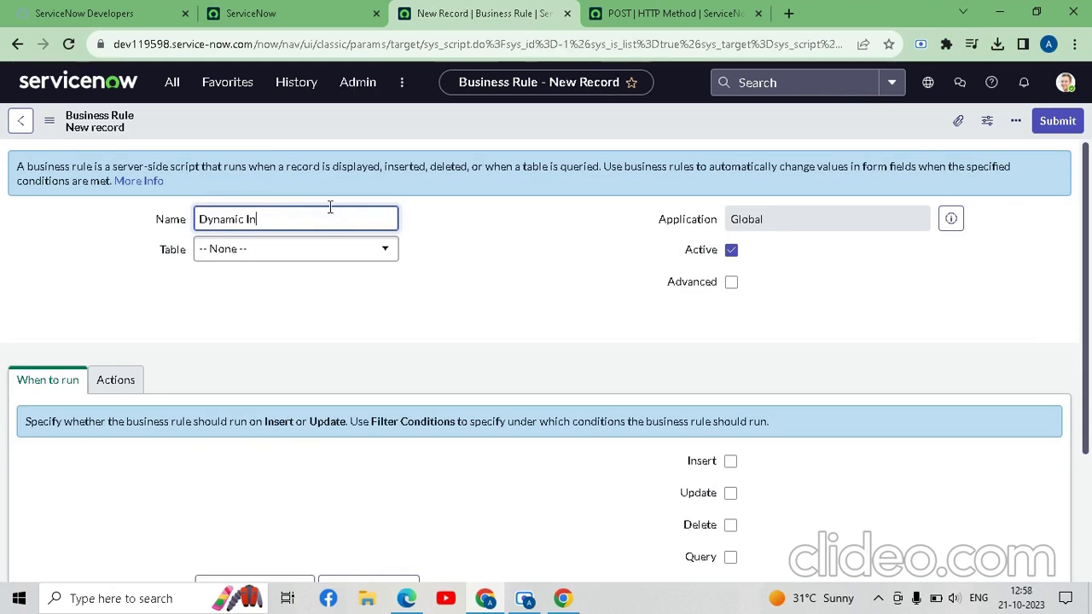
{"action": "type", "text": "gration ss rule"}
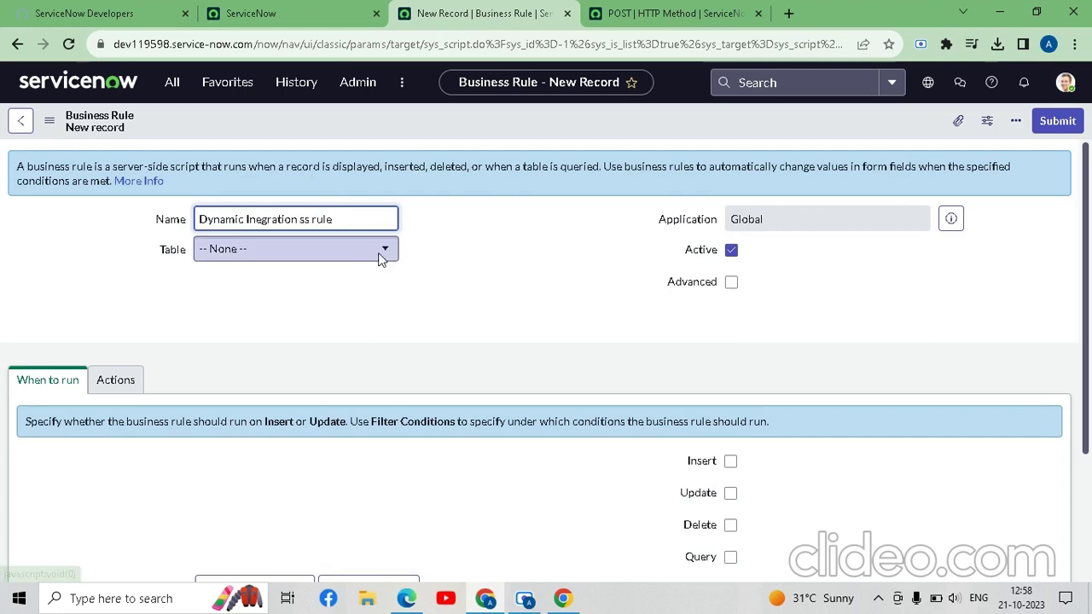
{"action": "left_click", "coordinate": [381, 256]}
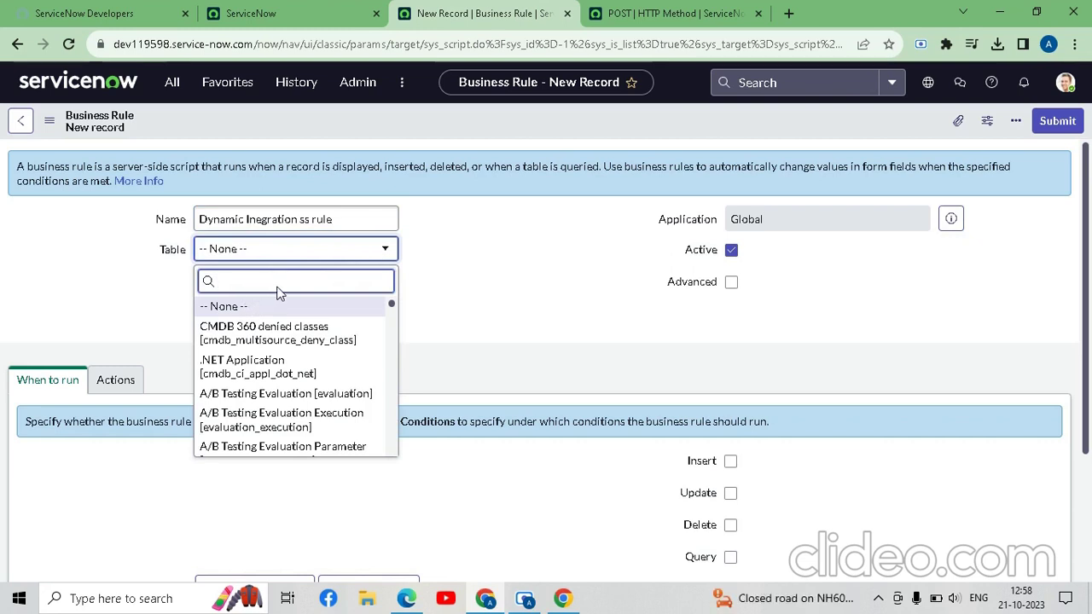
{"action": "type", "text": "incident"}
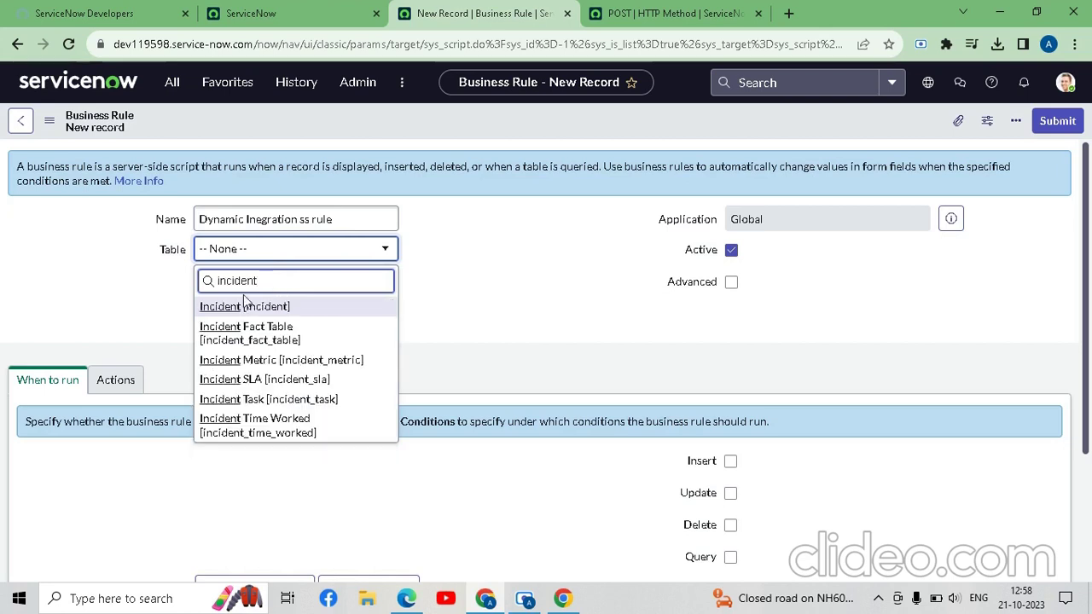
{"action": "left_click", "coordinate": [246, 308]}
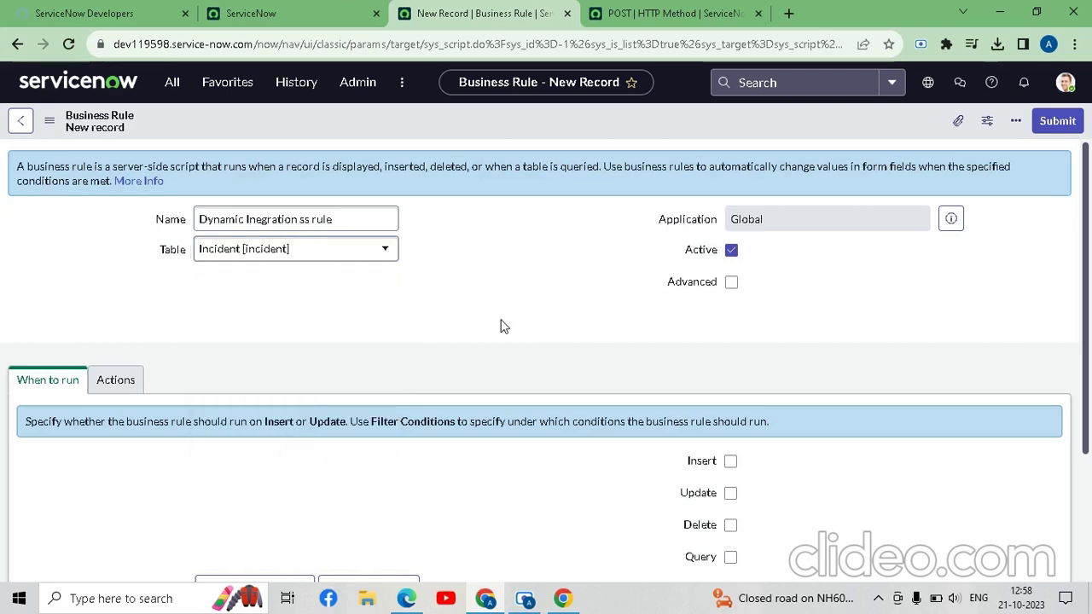
Mark the rule Advanced to run before Insert, and place the cursor on script line 4.
{"action": "scroll", "coordinate": [500, 324], "scroll_direction": "down", "scroll_amount": 1}
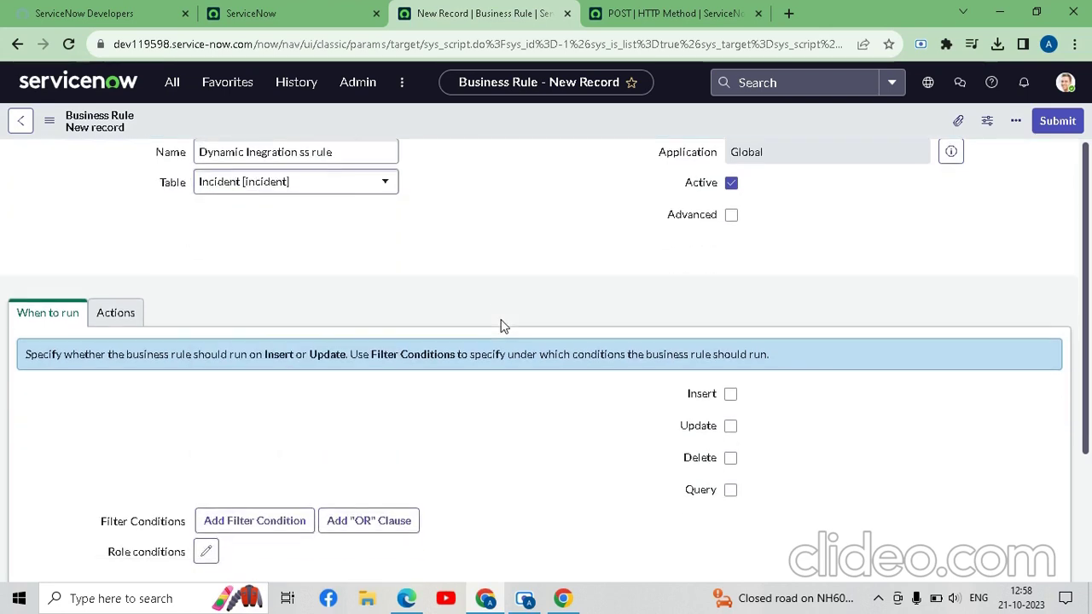
{"action": "left_click", "coordinate": [731, 215]}
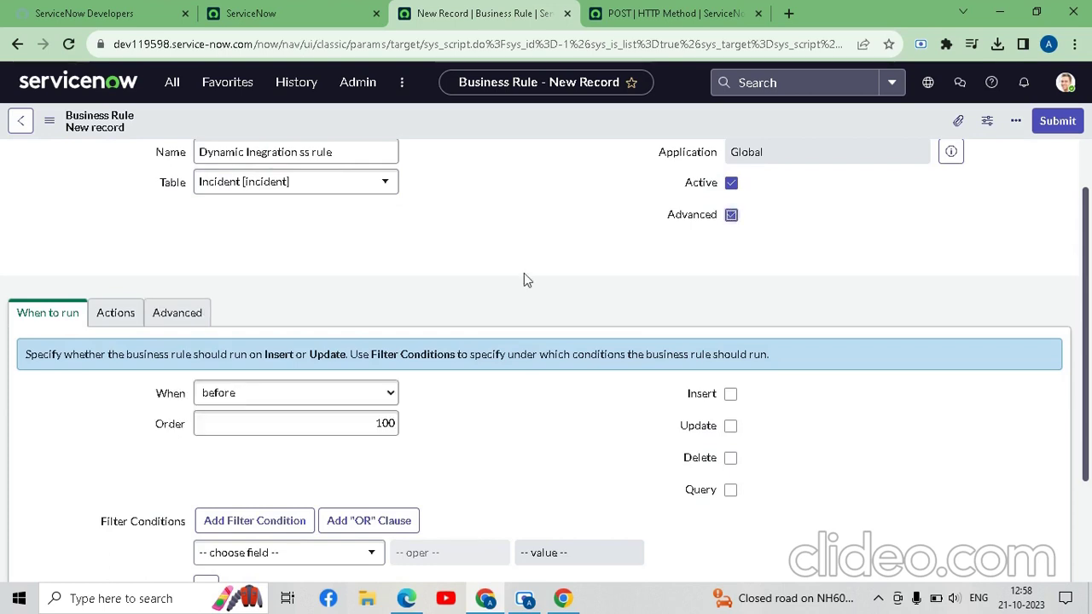
{"action": "left_click", "coordinate": [276, 405]}
{"action": "left_click", "coordinate": [254, 412]}
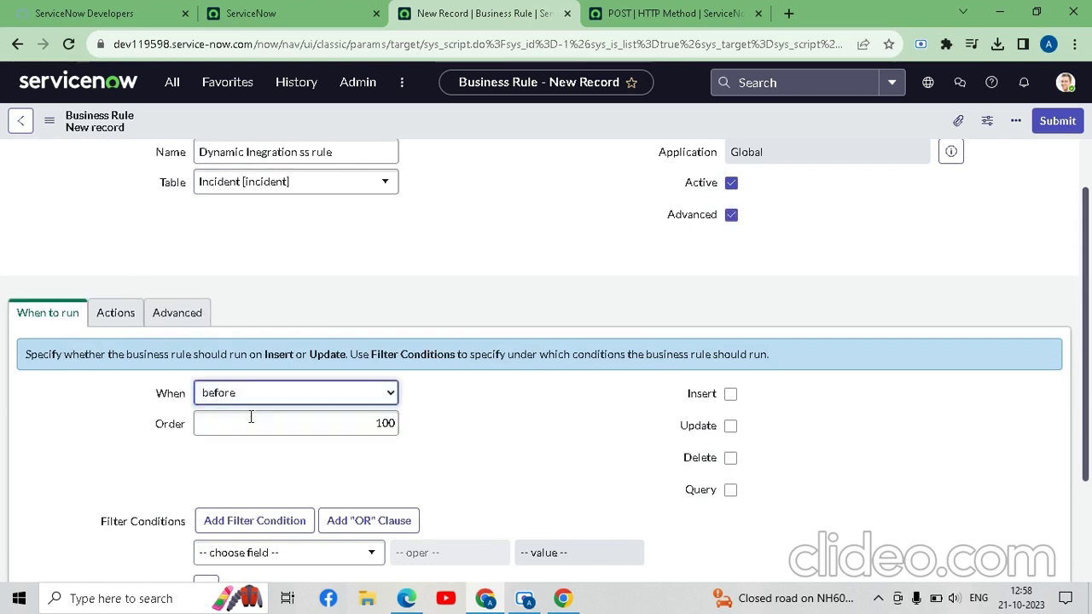
{"action": "left_click", "coordinate": [731, 395]}
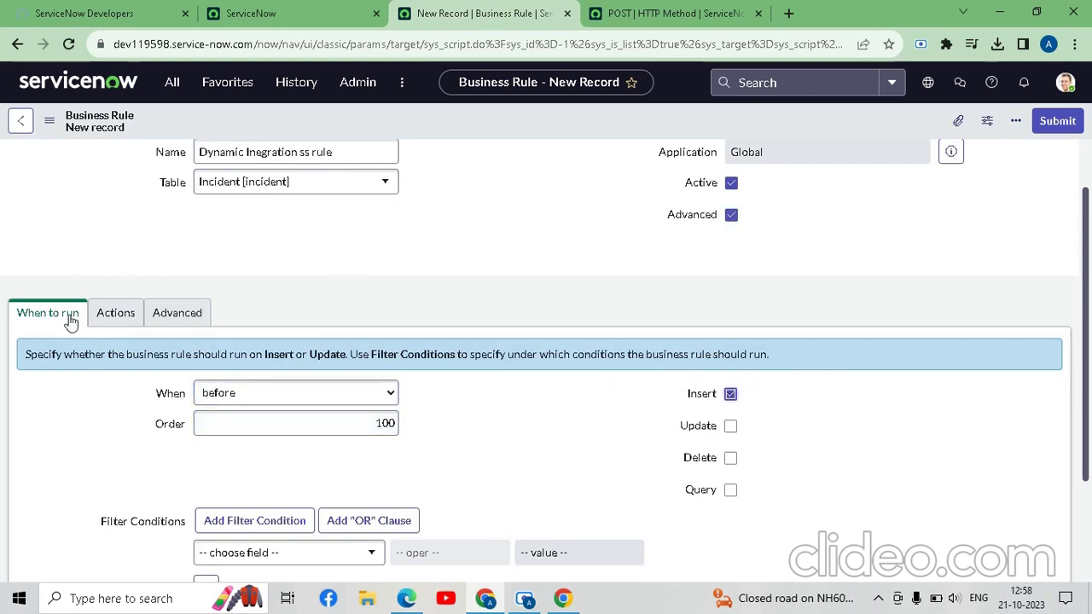
{"action": "left_click", "coordinate": [167, 316]}
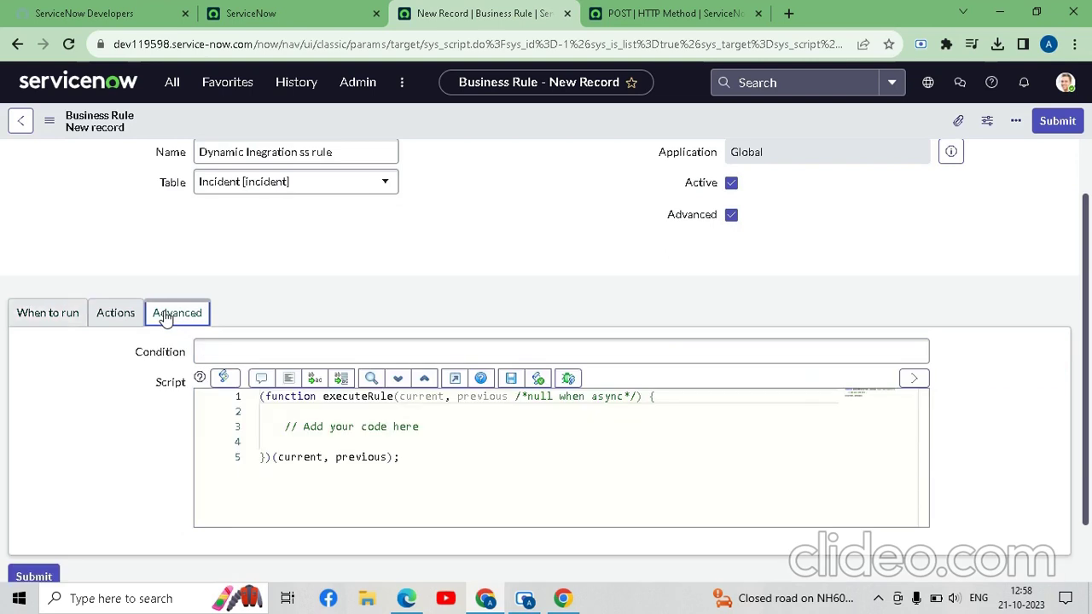
{"action": "left_click", "coordinate": [286, 445]}
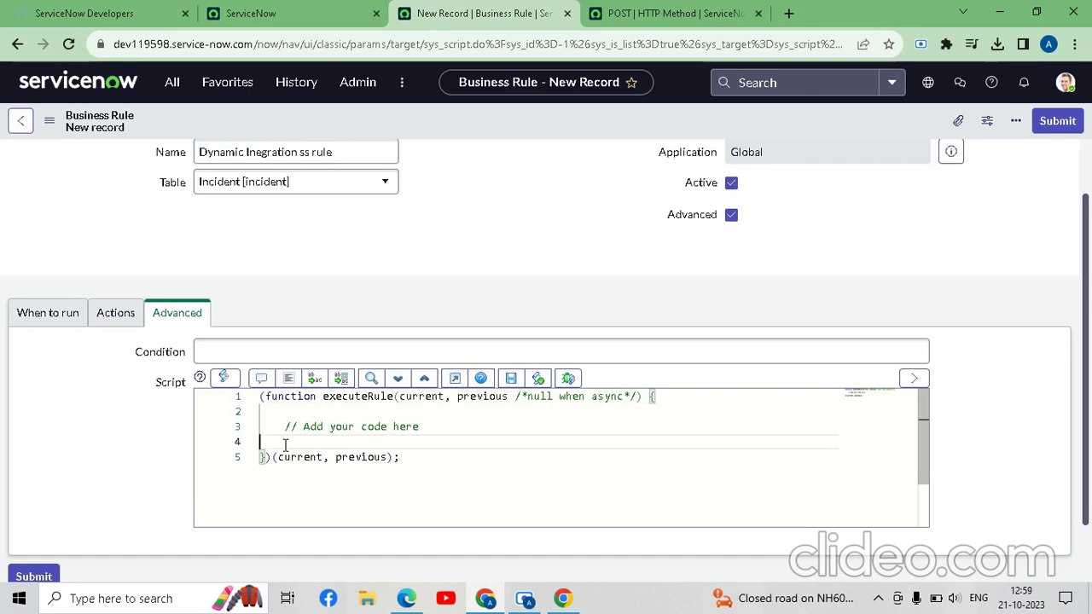
Paste the copied RESTMessageV2 POST code into the script and position the cursor on line 6.
{"action": "key", "text": "ctrl+v"}
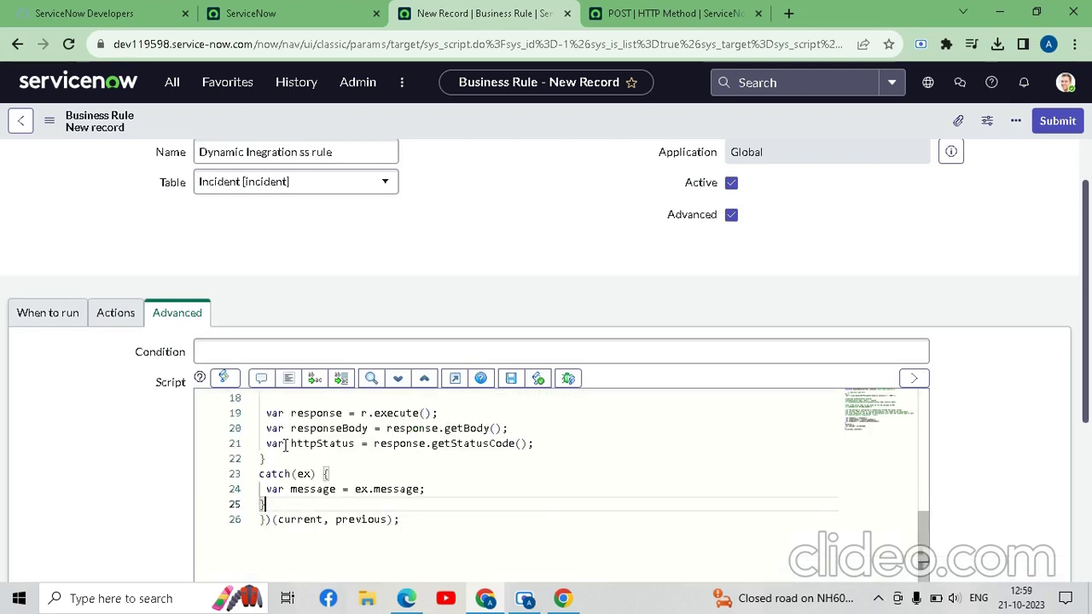
{"action": "scroll", "coordinate": [456, 454], "scroll_direction": "up", "scroll_amount": 3}
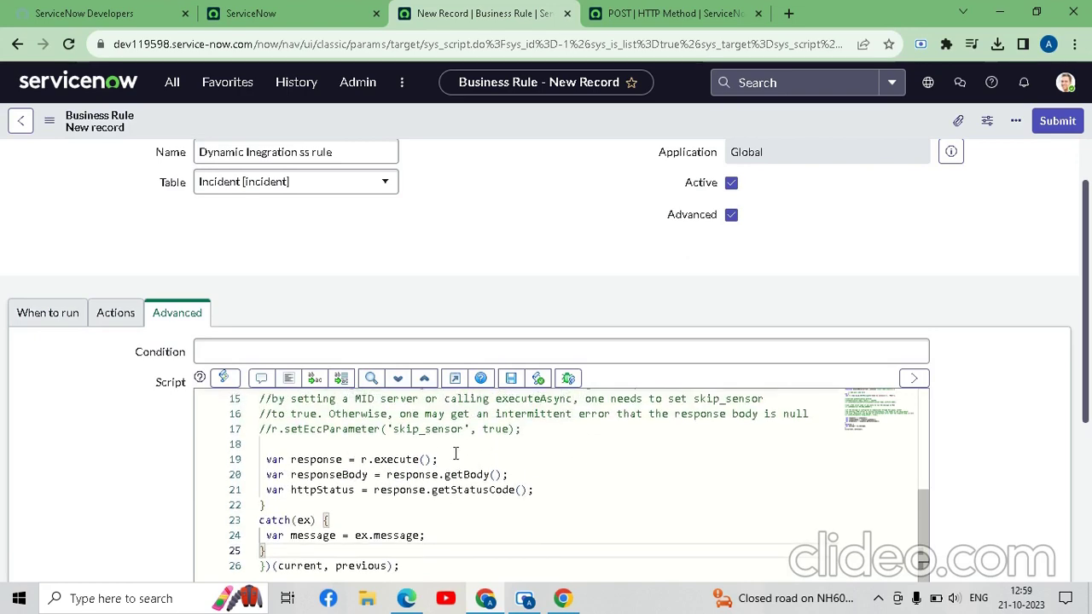
{"action": "scroll", "coordinate": [455, 454], "scroll_direction": "up", "scroll_amount": 2}
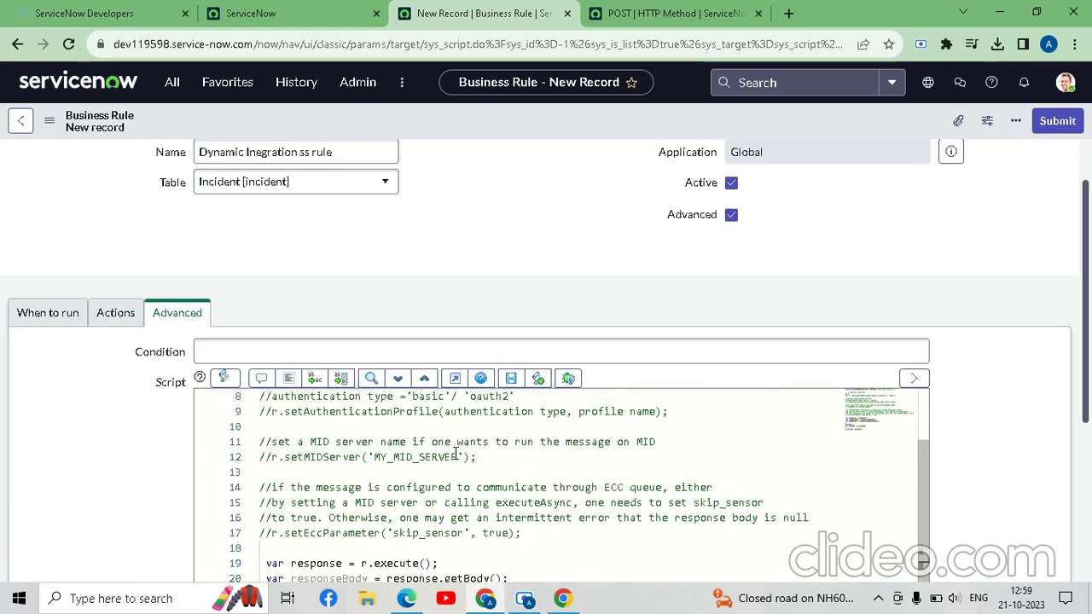
{"action": "scroll", "coordinate": [455, 453], "scroll_direction": "up", "scroll_amount": 3}
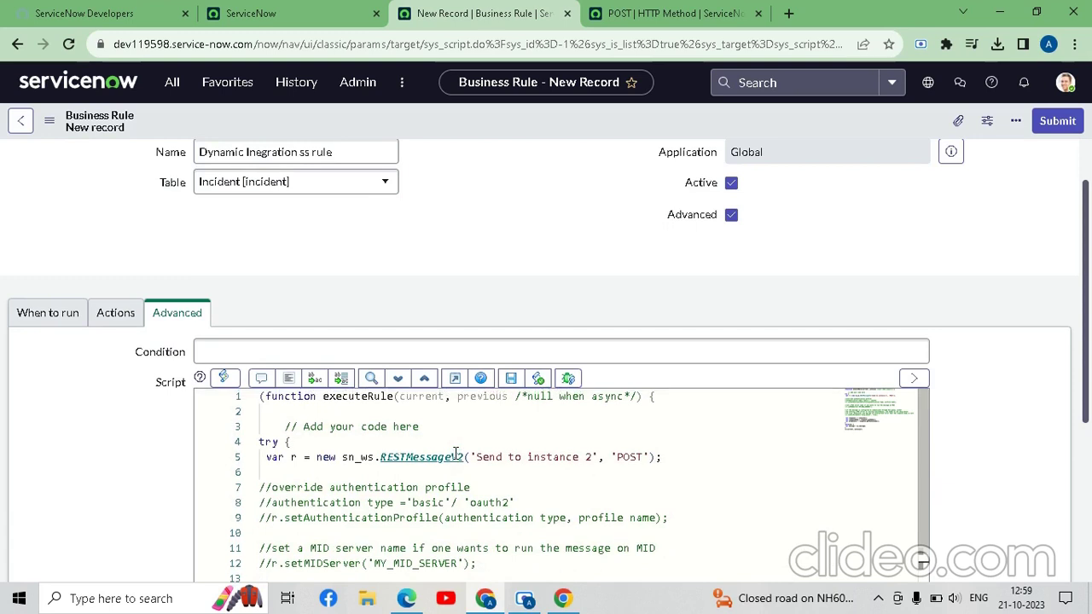
{"action": "left_click", "coordinate": [283, 461]}
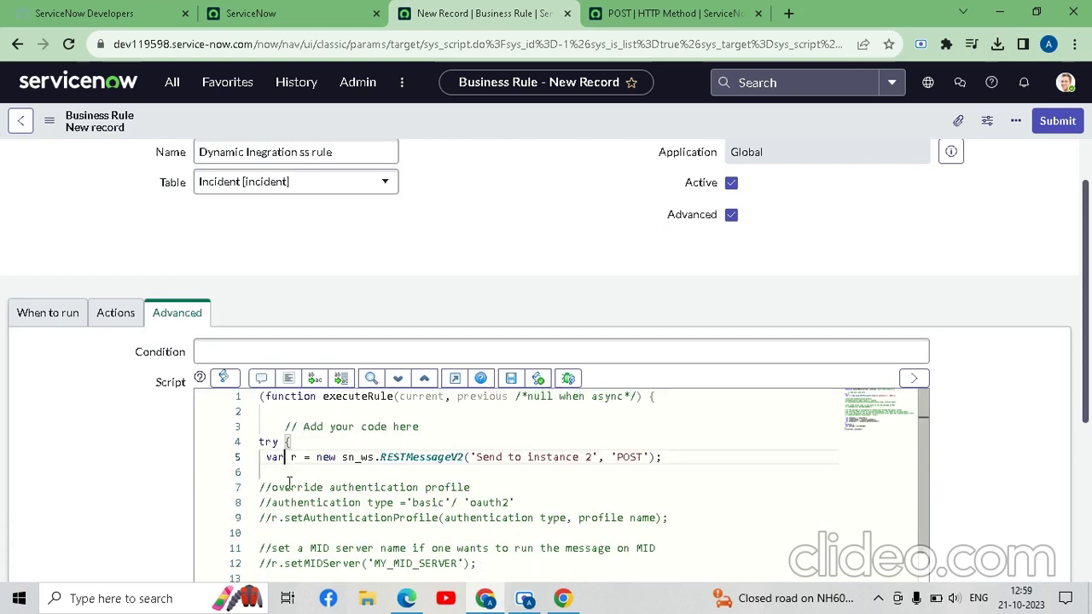
{"action": "left_click", "coordinate": [288, 487]}
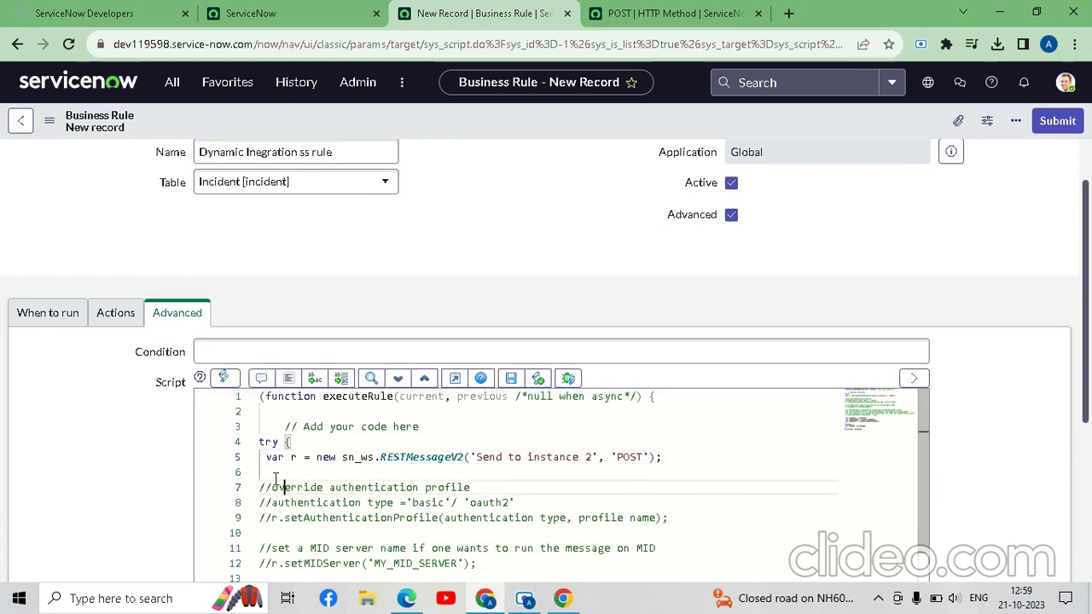
{"action": "left_click", "coordinate": [275, 474]}
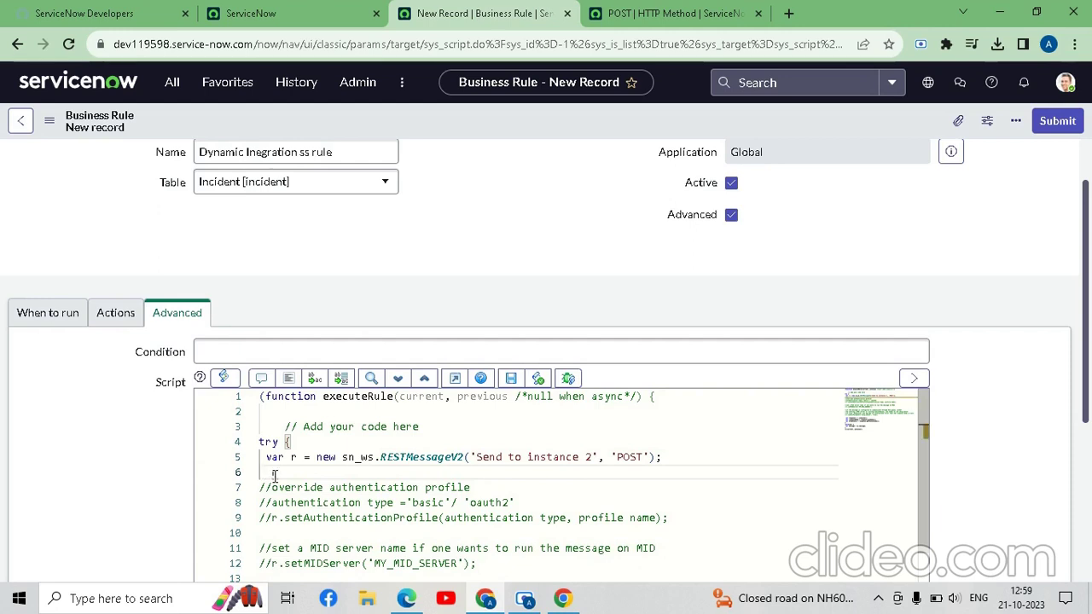
Add r.setStringParameterNoEscape('sd',current.short_description); on line 6 of the script.
{"action": "type", "text": "r.set"}
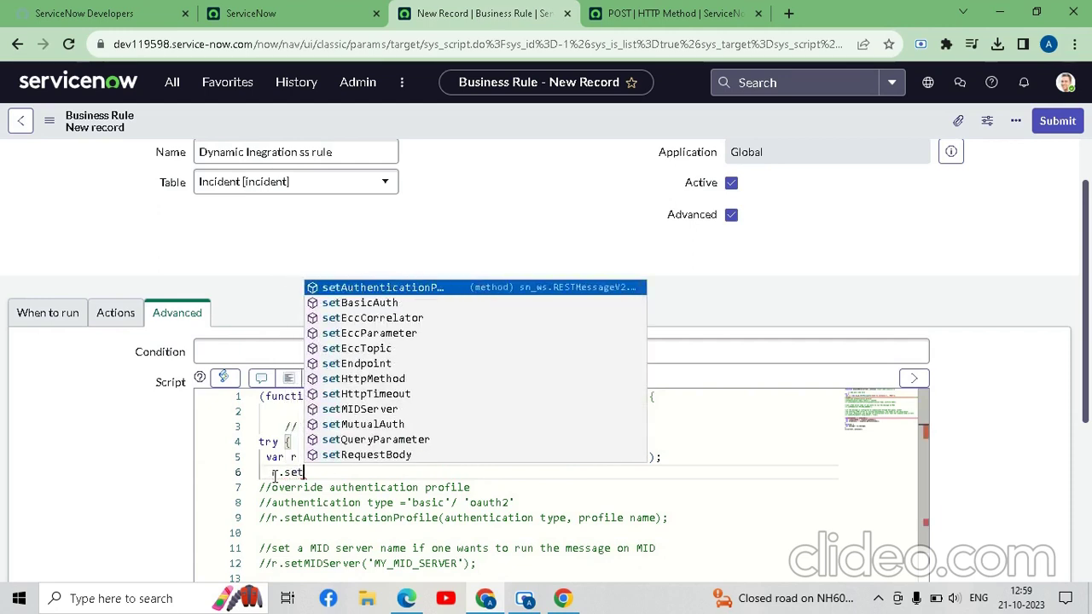
{"action": "key", "text": "Down"}
{"action": "key", "text": "Down"}
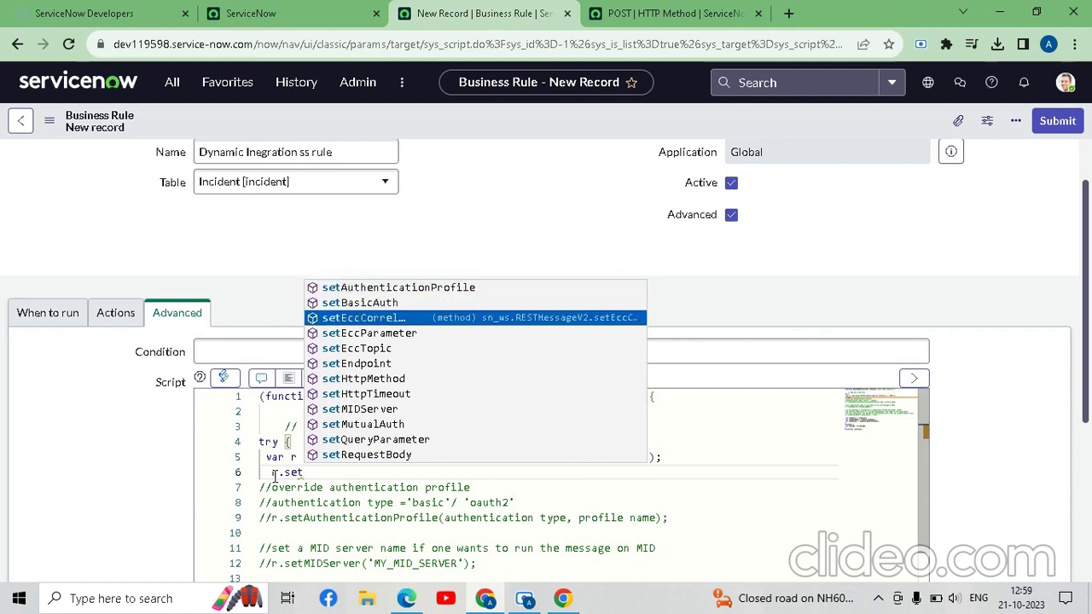
{"action": "key", "text": "Up"}
{"action": "key", "text": "Up"}
{"action": "key", "text": "Up"}
{"action": "key", "text": "Down"}
{"action": "key", "text": "Down"}
{"action": "key", "text": "Down"}
{"action": "key", "text": "Up"}
{"action": "key", "text": "Up"}
{"action": "key", "text": "Up"}
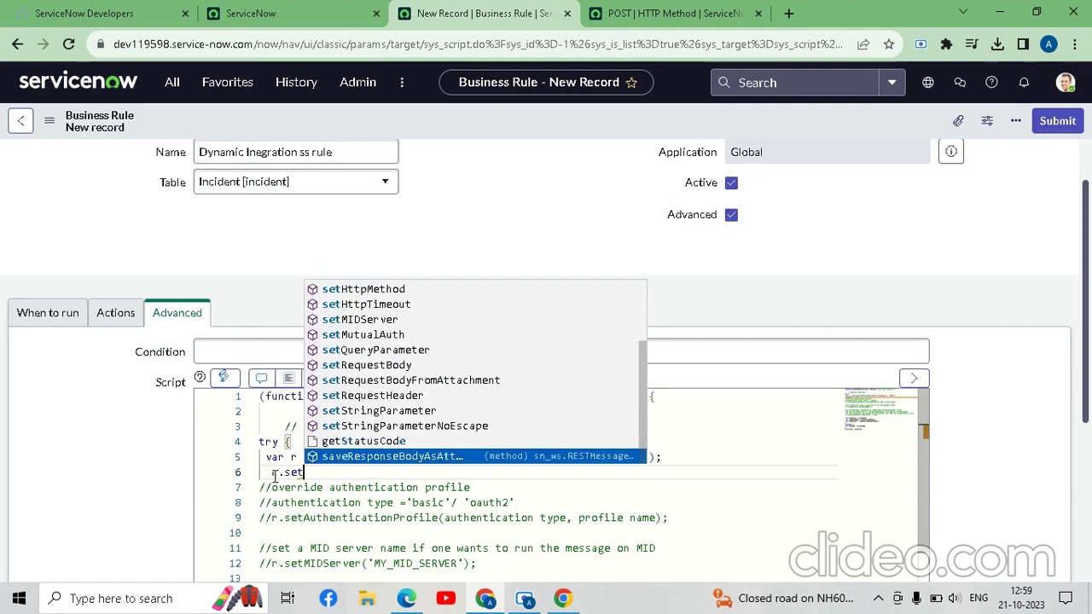
{"action": "key", "text": "Return"}
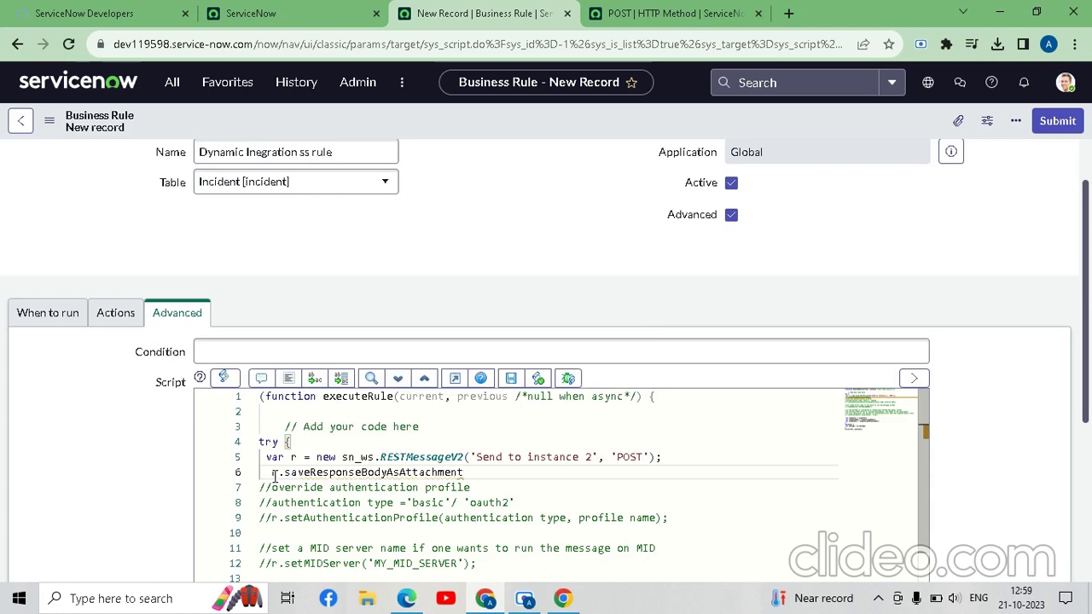
{"action": "key", "text": "BackSpace"}
{"action": "key", "text": "BackSpace"}
{"action": "key", "text": "BackSpace"}
{"action": "key", "text": "BackSpace"}
{"action": "key", "text": "BackSpace"}
{"action": "key", "text": "BackSpace"}
{"action": "key", "text": "BackSpace"}
{"action": "key", "text": "BackSpace"}
{"action": "key", "text": "BackSpace"}
{"action": "key", "text": "BackSpace"}
{"action": "key", "text": "BackSpace"}
{"action": "key", "text": "BackSpace"}
{"action": "key", "text": "BackSpace"}
{"action": "key", "text": "BackSpace"}
{"action": "key", "text": "BackSpace"}
{"action": "key", "text": "BackSpace"}
{"action": "key", "text": "BackSpace"}
{"action": "key", "text": "BackSpace"}
{"action": "key", "text": "BackSpace"}
{"action": "key", "text": "BackSpace"}
{"action": "key", "text": "BackSpace"}
{"action": "key", "text": "BackSpace"}
{"action": "key", "text": "BackSpace"}
{"action": "key", "text": "BackSpace"}
{"action": "key", "text": "BackSpace"}
{"action": "key", "text": "BackSpace"}
{"action": "key", "text": "BackSpace"}
{"action": "key", "text": "BackSpace"}
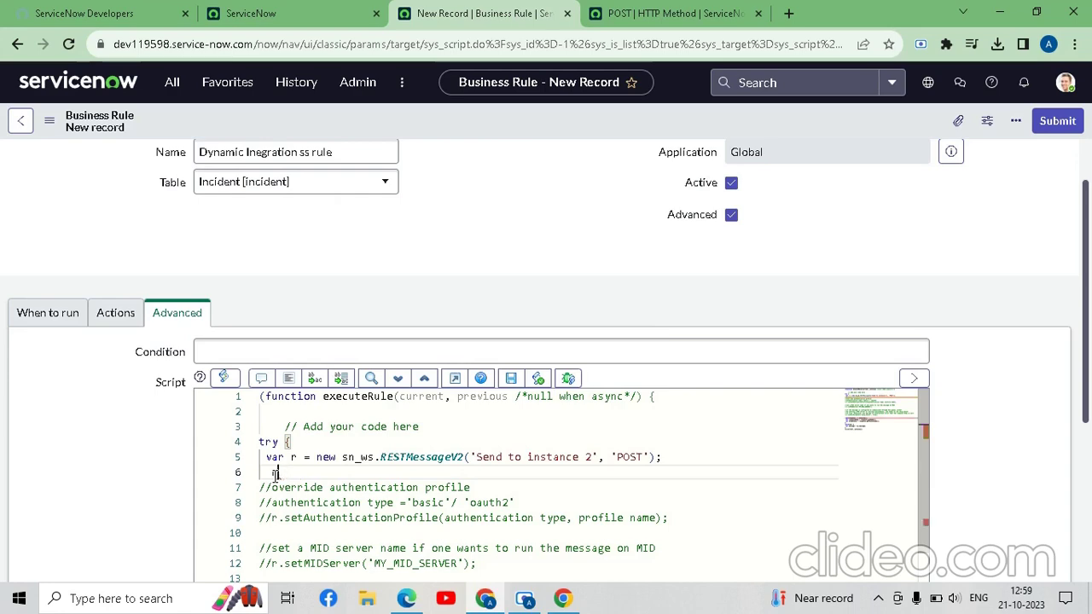
{"action": "type", "text": "set"}
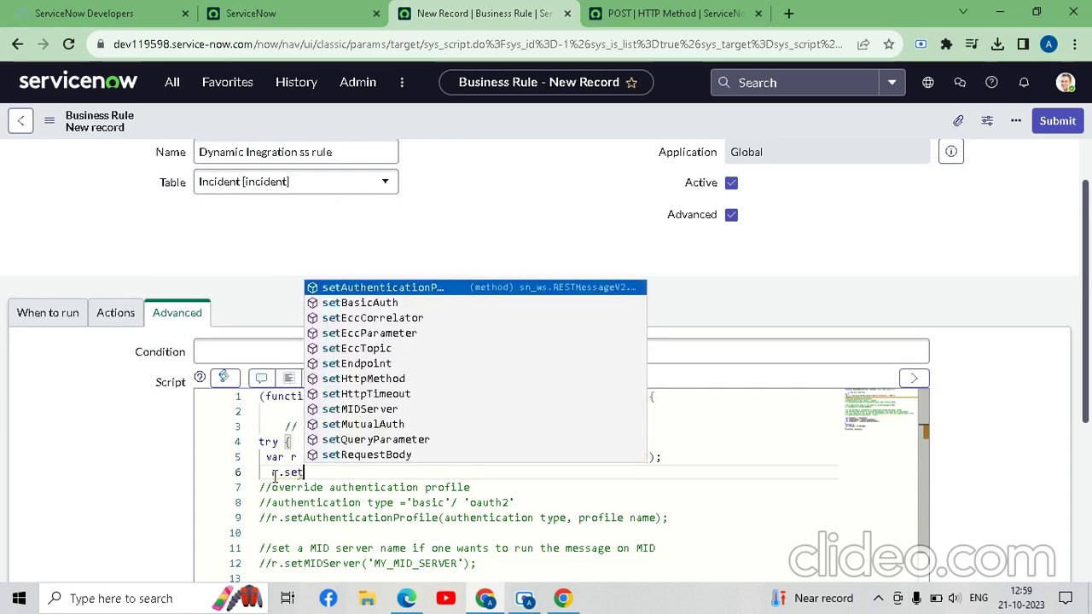
{"action": "key", "text": "alt+Tab"}
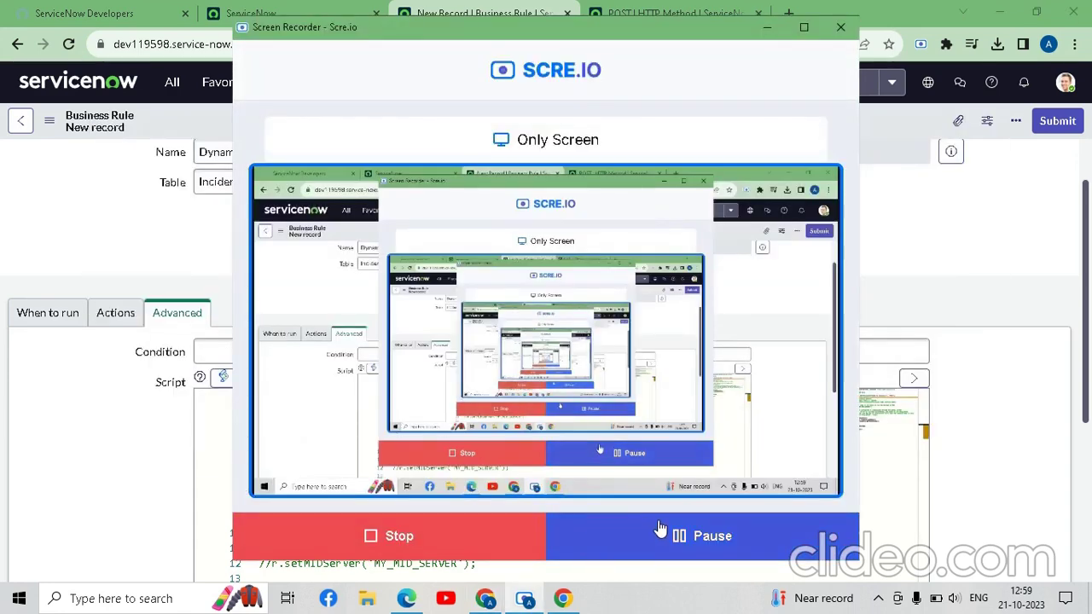
{"action": "left_click", "coordinate": [767, 28]}
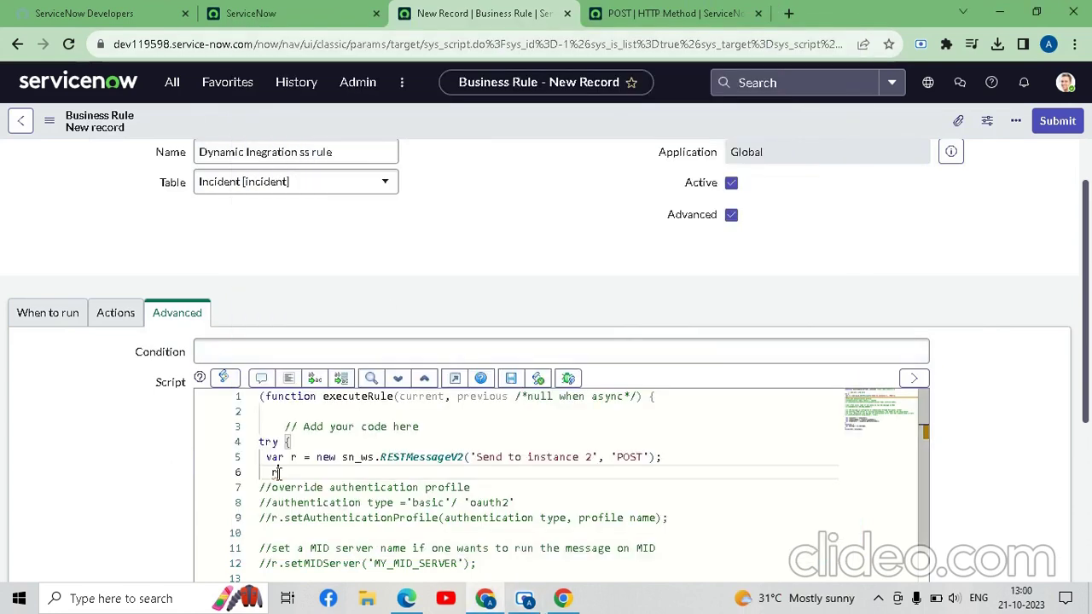
{"action": "type", "text": ".setstr"}
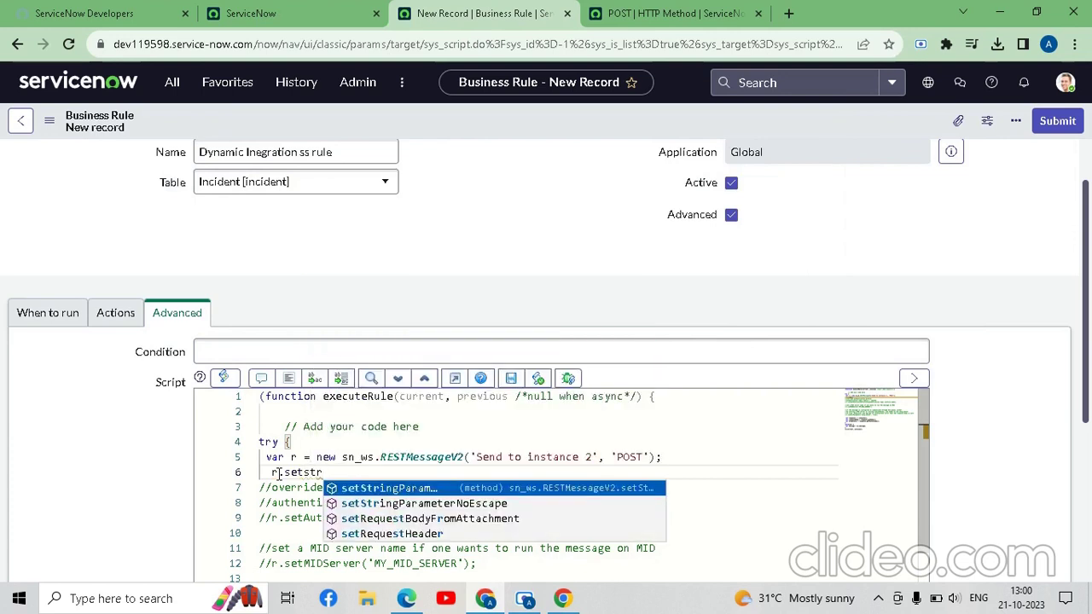
{"action": "key", "text": "Down"}
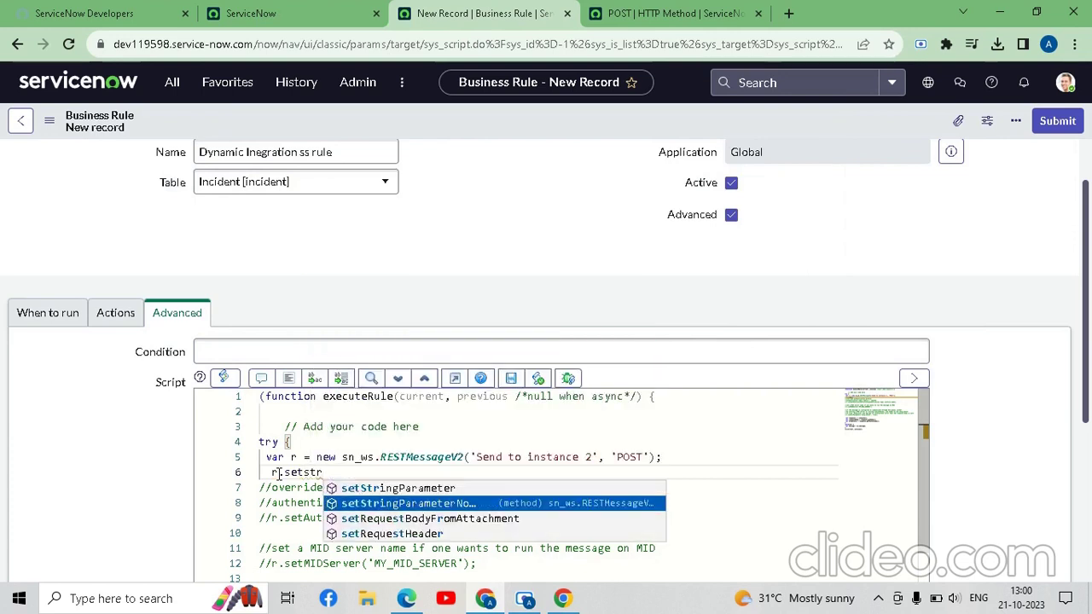
{"action": "key", "text": "Return"}
{"action": "type", "text": "("}
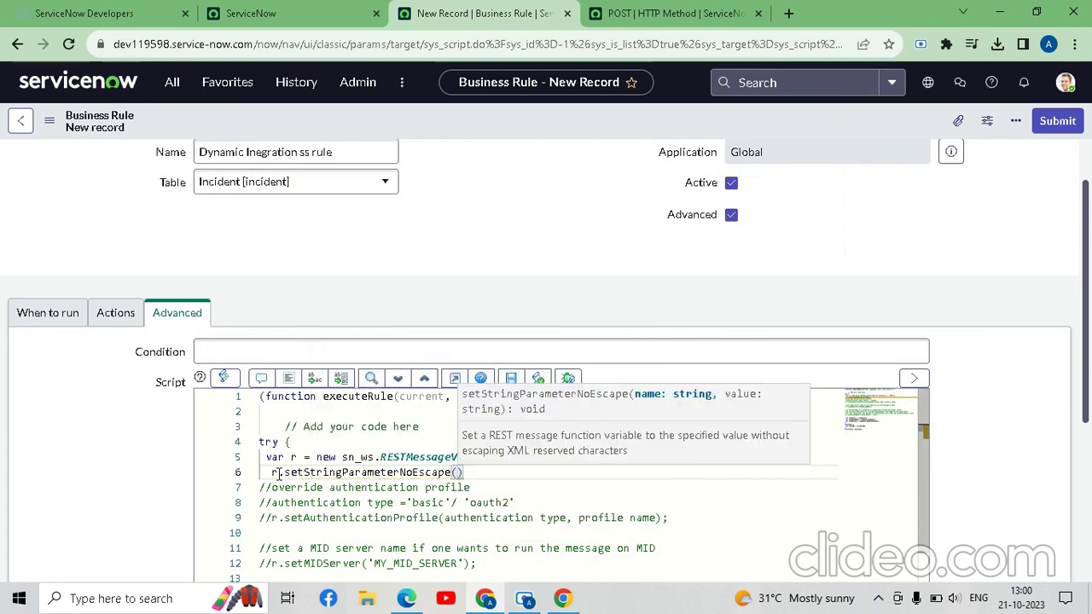
{"action": "type", "text": "'"}
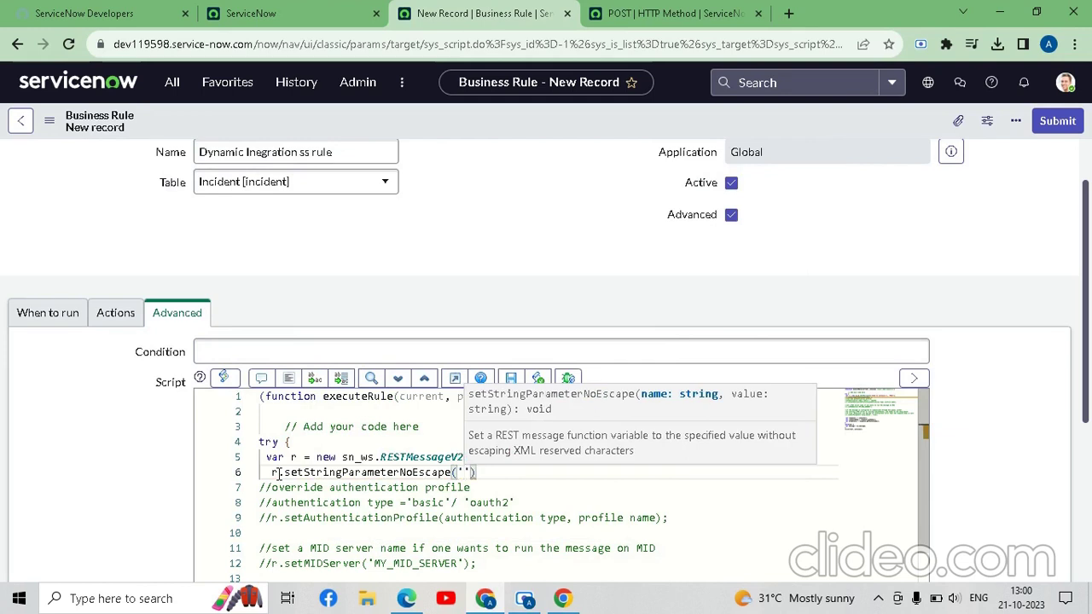
{"action": "type", "text": "sd',"}
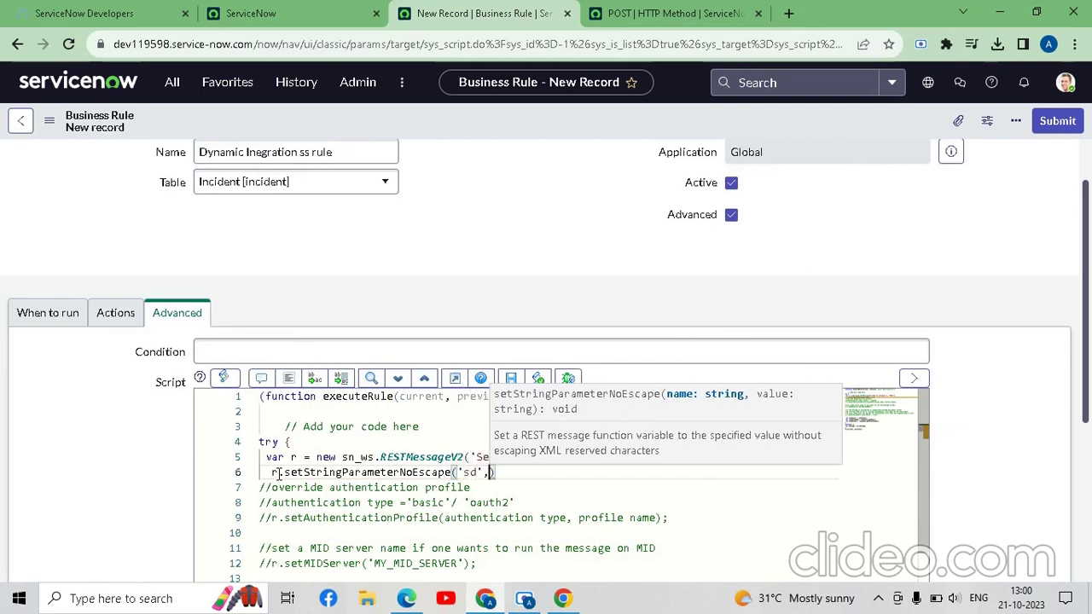
{"action": "type", "text": "cu"}
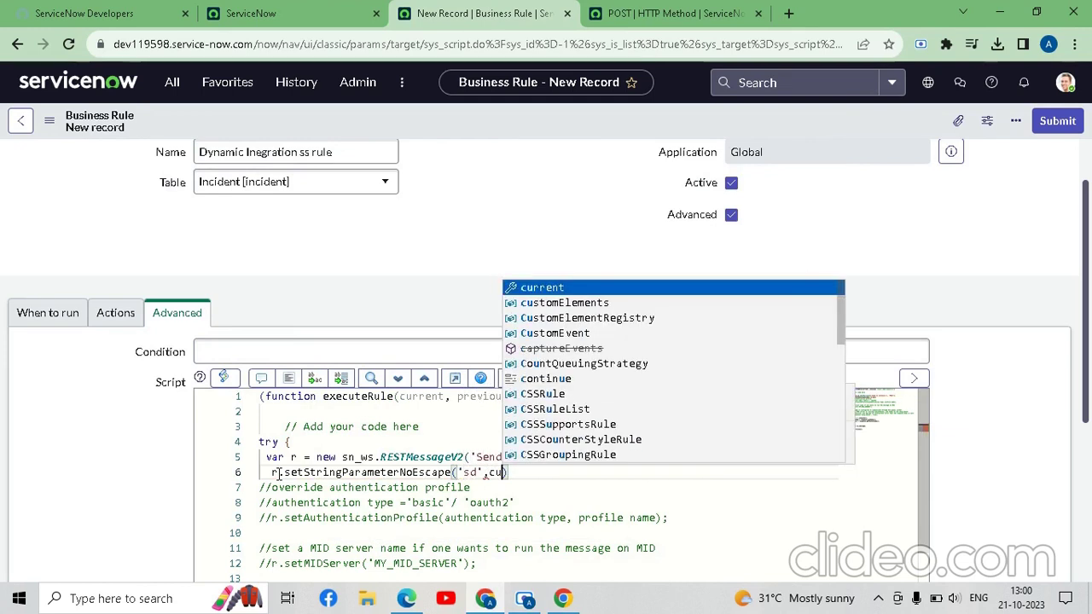
{"action": "type", "text": "rrent.short"}
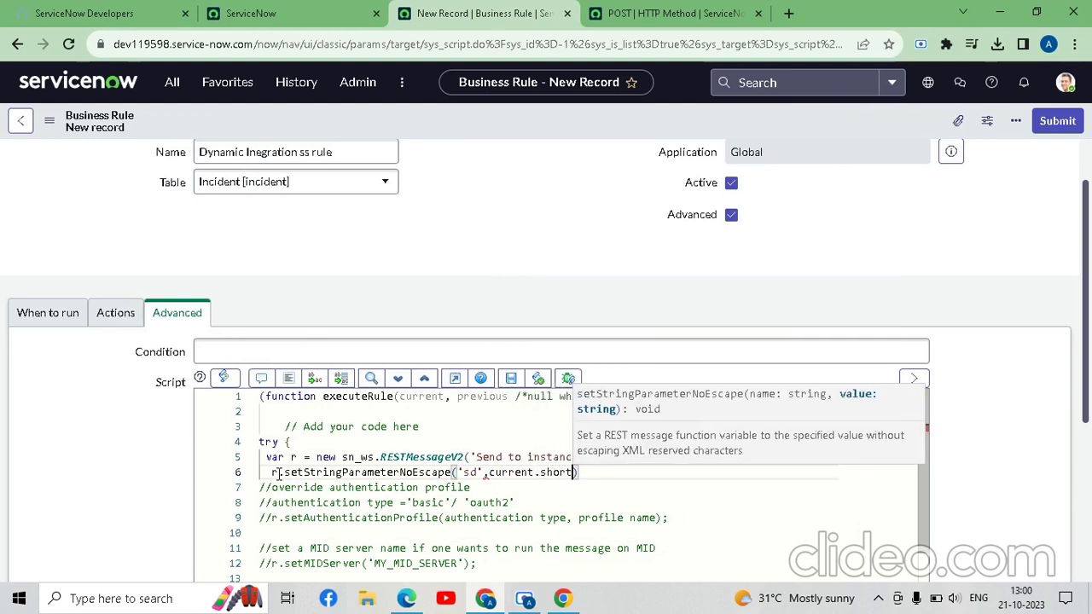
{"action": "type", "text": "_descrip"}
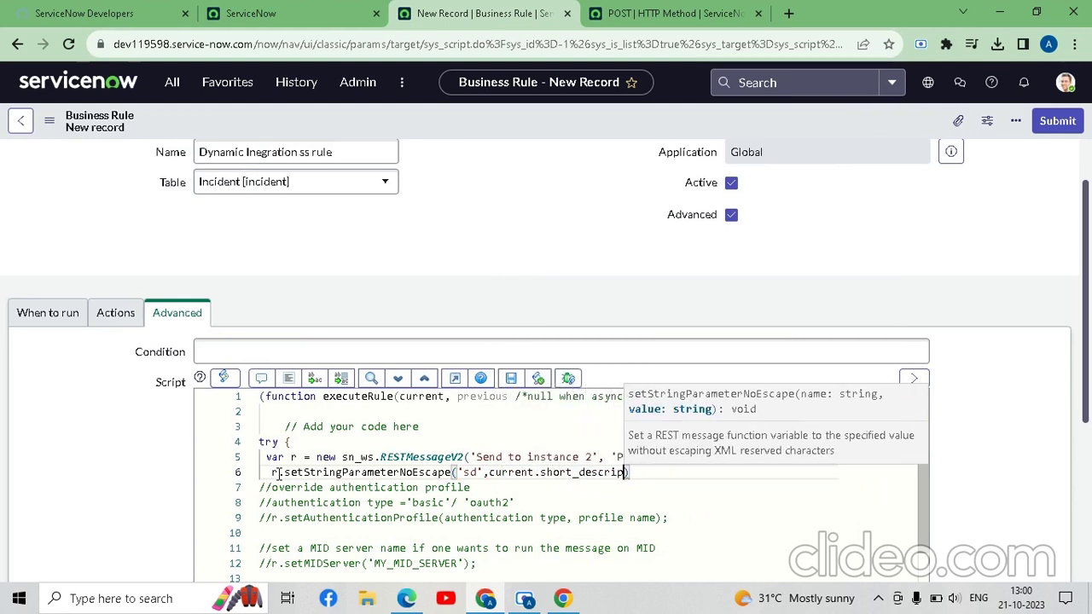
{"action": "type", "text": "tion)"}
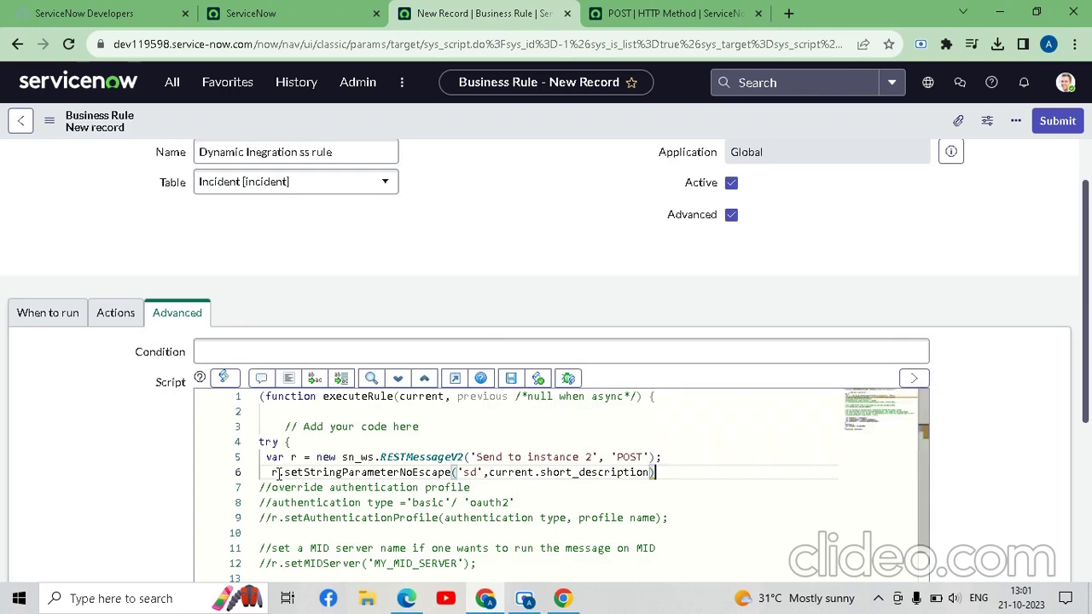
{"action": "type", "text": ";"}
{"action": "key", "text": "Return"}
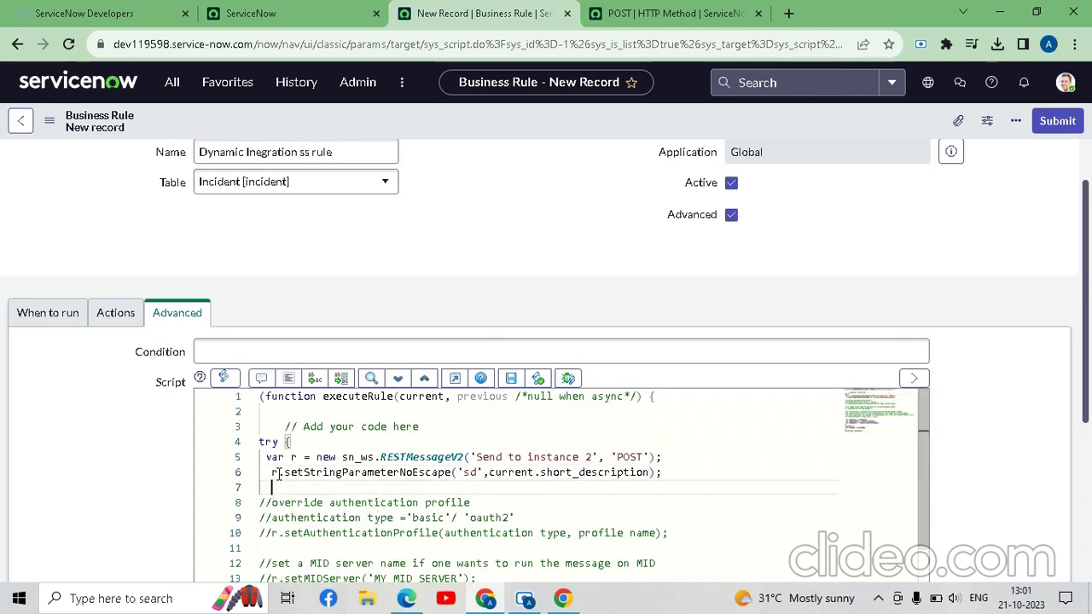
Add r.setStringParameterNoEscape('caller',current.caller_id); on line 7.
{"action": "type", "text": "r.set"}
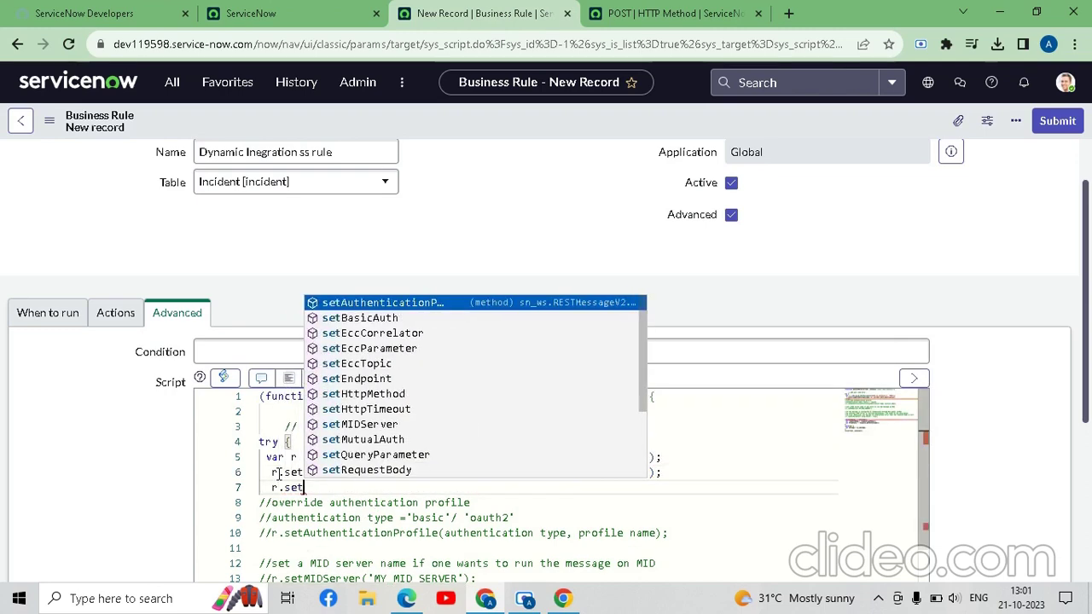
{"action": "type", "text": "S"}
{"action": "key", "text": "Down"}
{"action": "key", "text": "Return"}
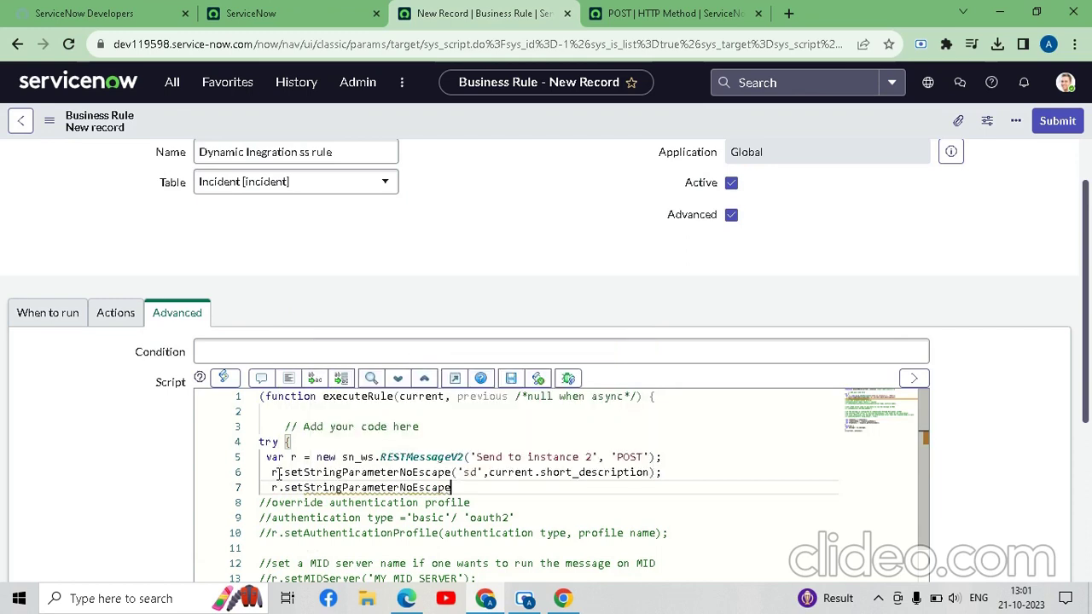
{"action": "type", "text": "("}
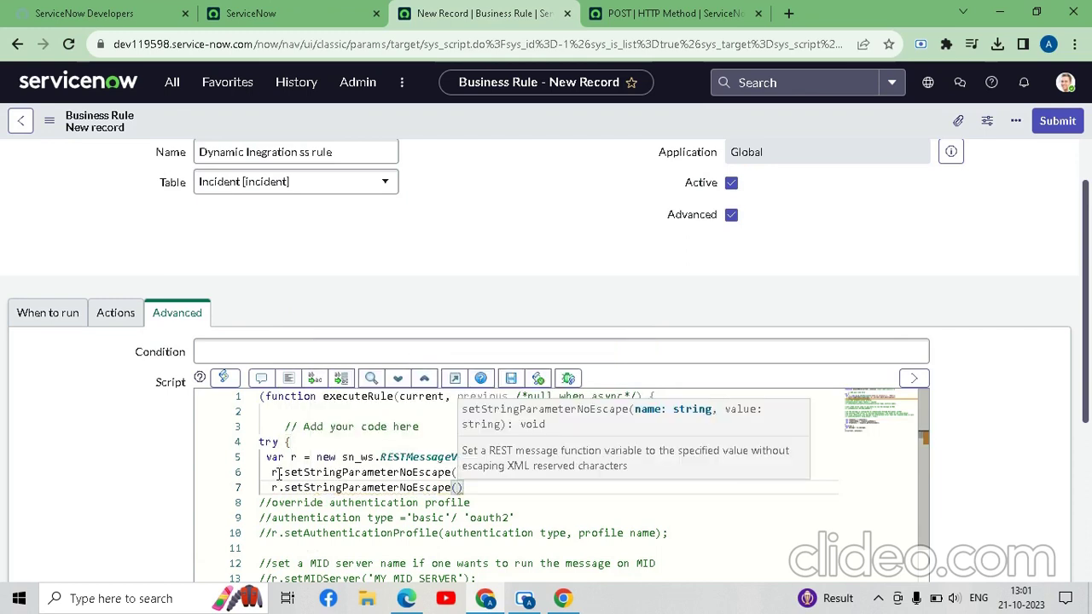
{"action": "type", "text": "'caller"}
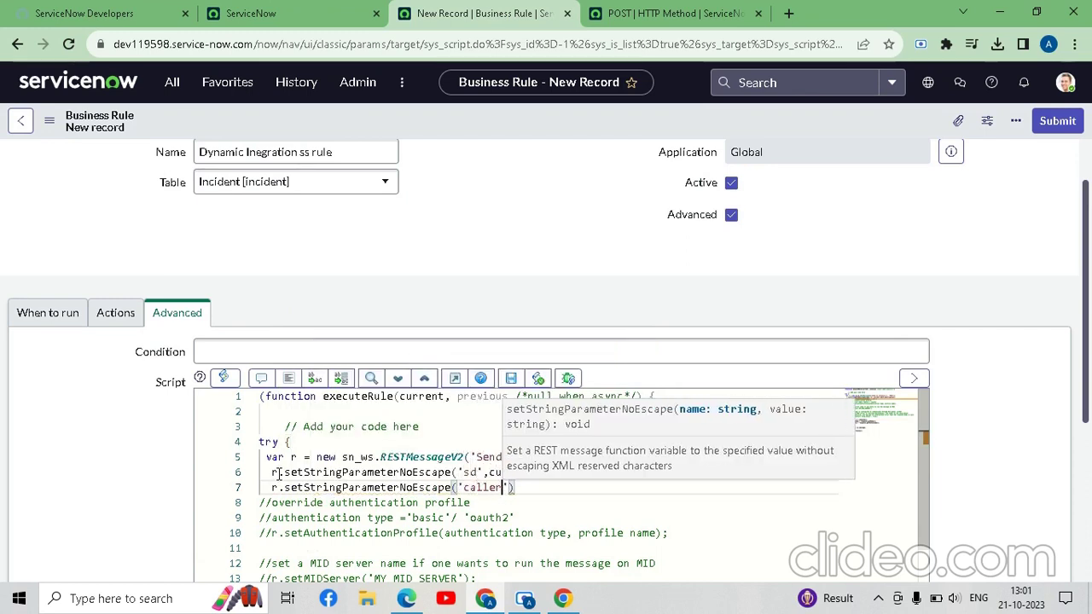
{"action": "type", "text": "',cu"}
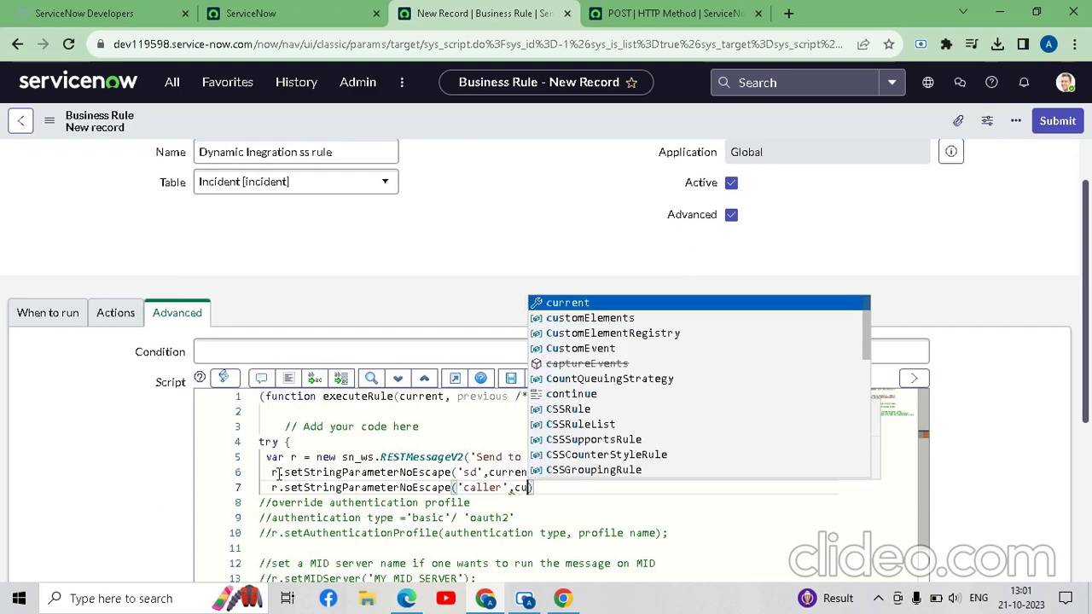
{"action": "type", "text": "rrent.cal"}
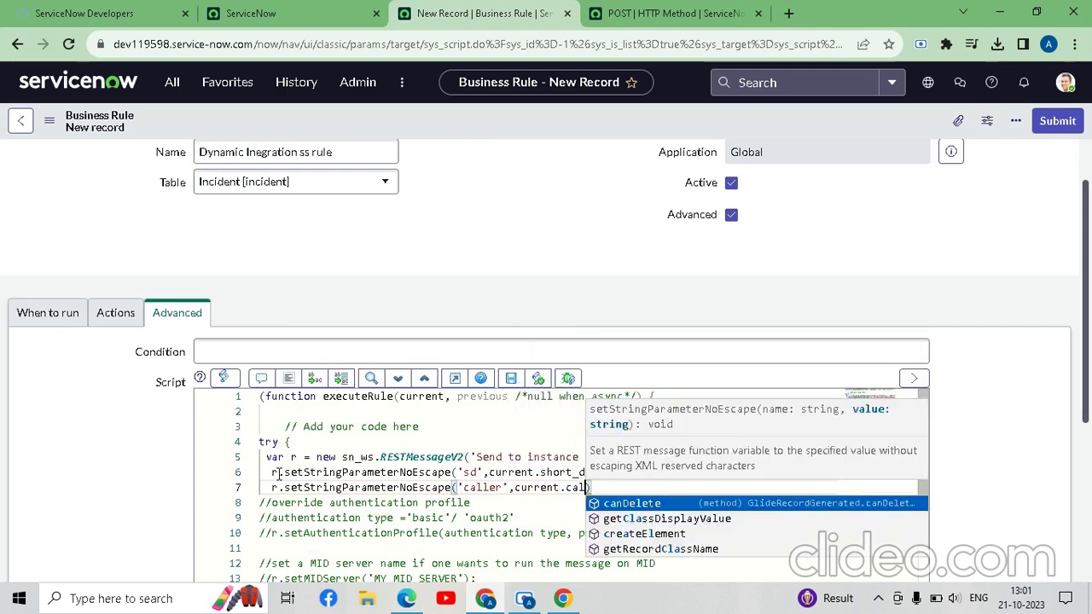
{"action": "type", "text": "ler_id);"}
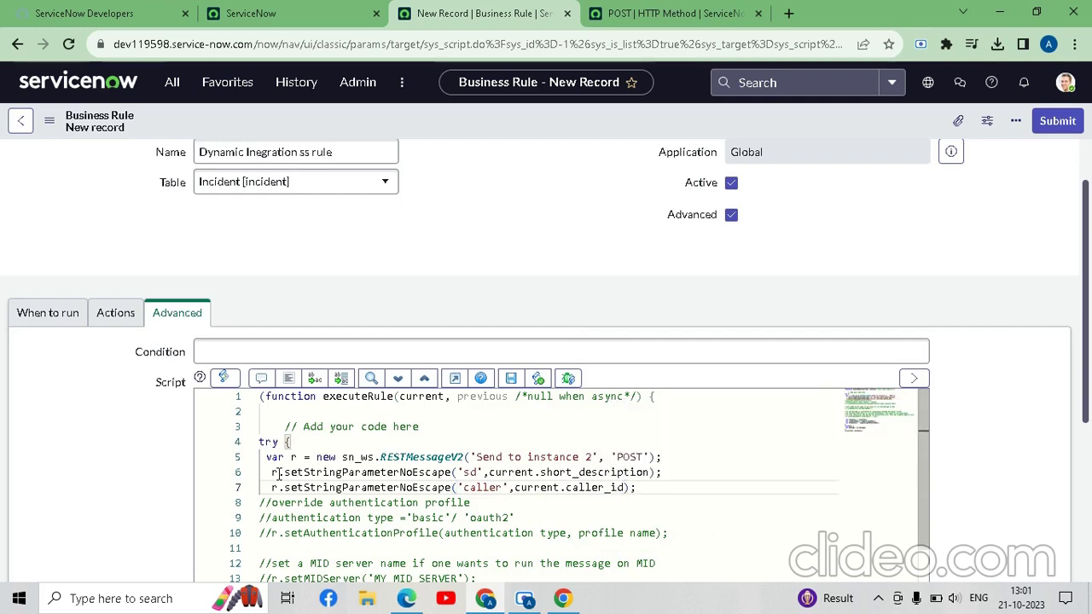
Save the business rule and go back to the first instance's tab.
{"action": "right_click", "coordinate": [540, 123]}
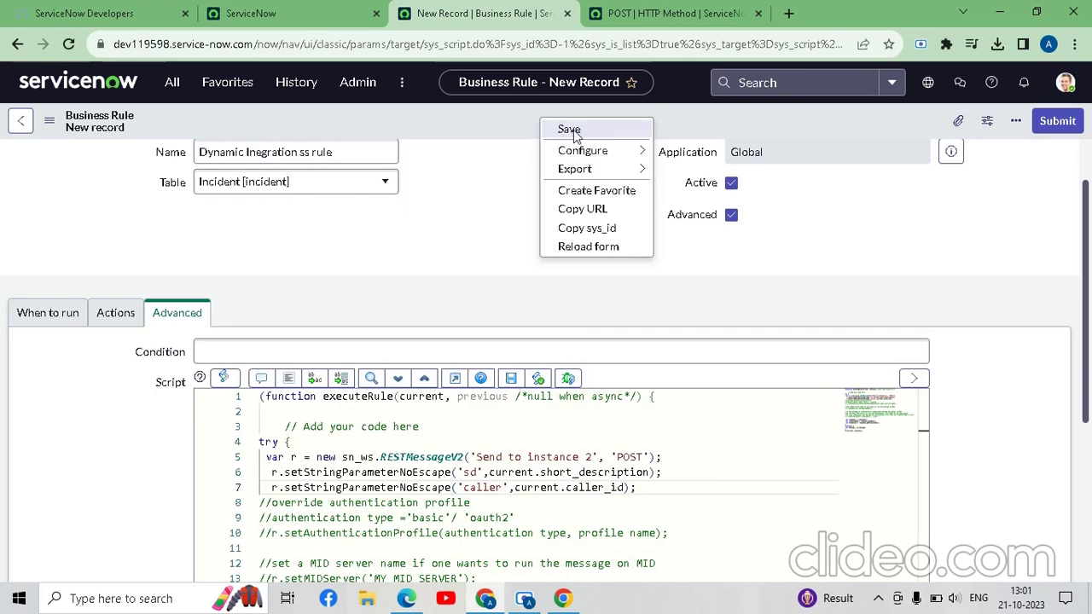
{"action": "left_click", "coordinate": [569, 130]}
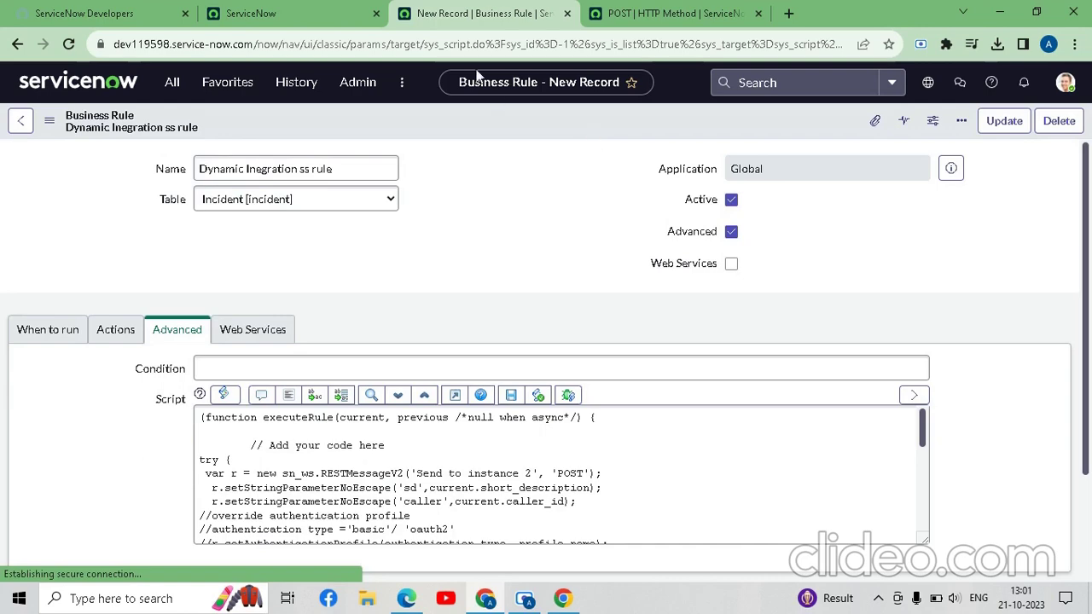
{"action": "left_click", "coordinate": [299, 7]}
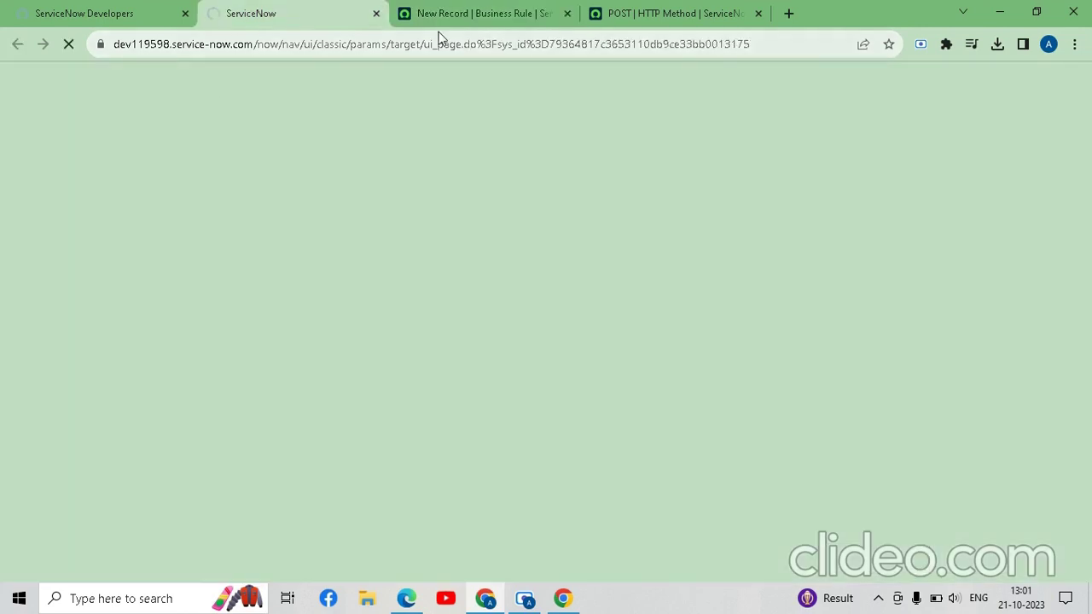
{"action": "key", "text": "ctrl+Tab"}
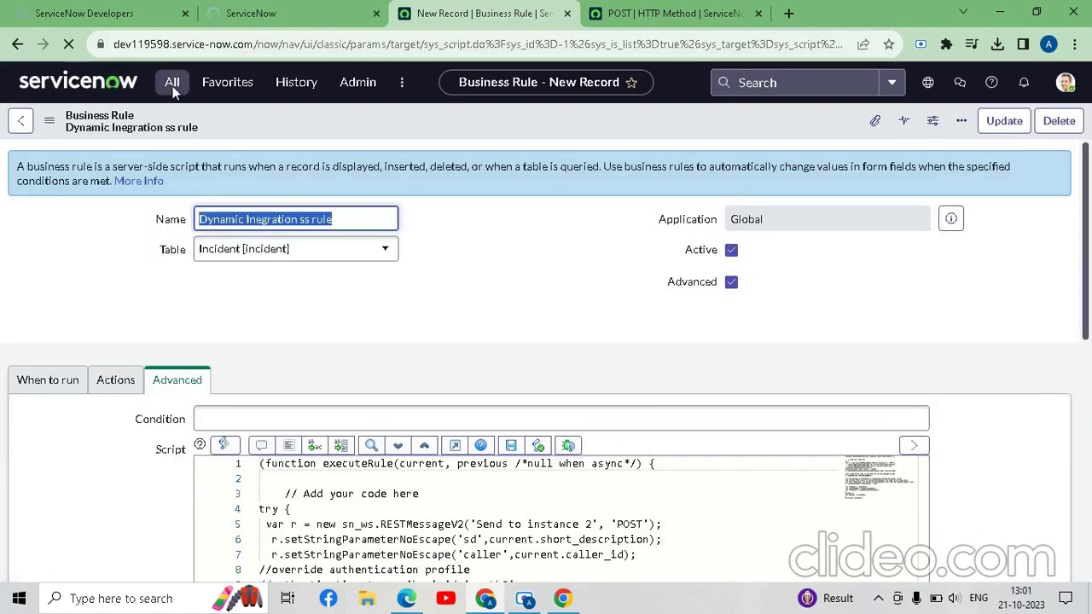
Create a new incident, INC0010031, via the navigator's Incident > Create New.
{"action": "left_click", "coordinate": [171, 83]}
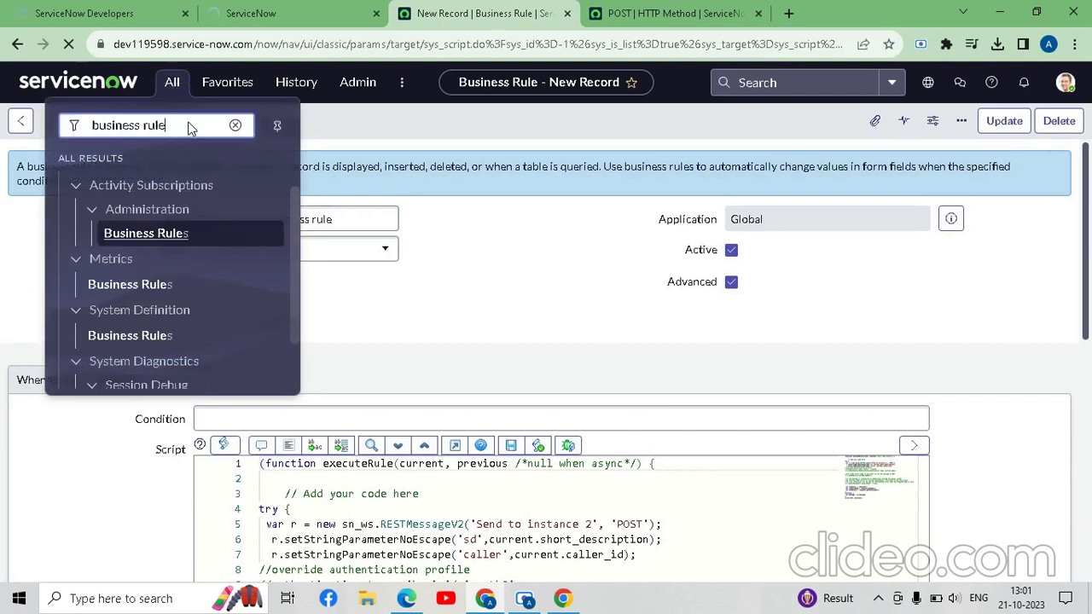
{"action": "triple_click", "coordinate": [189, 122]}
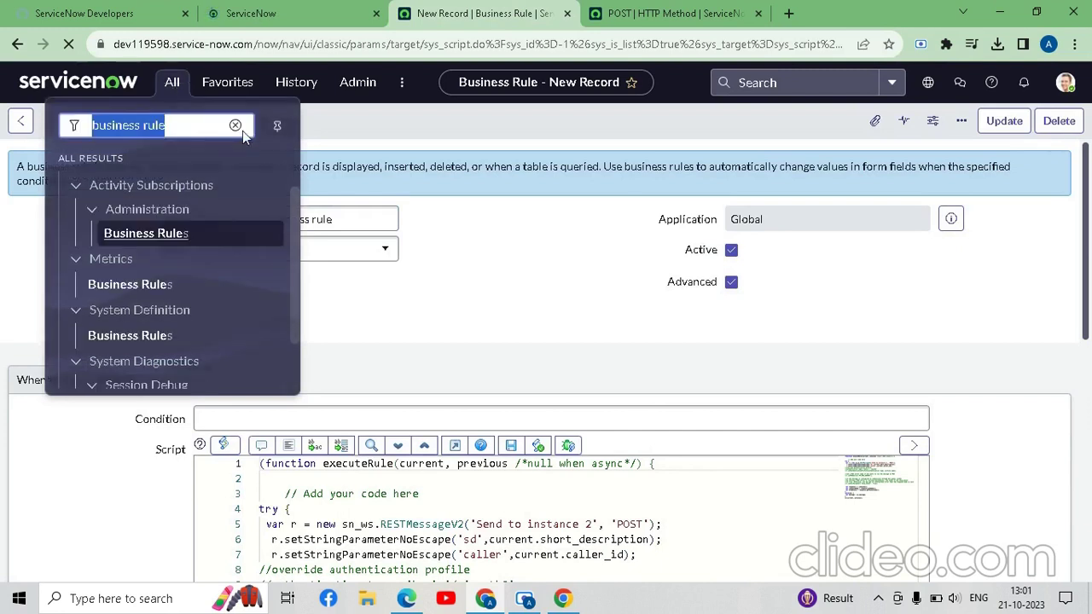
{"action": "type", "text": "inc"}
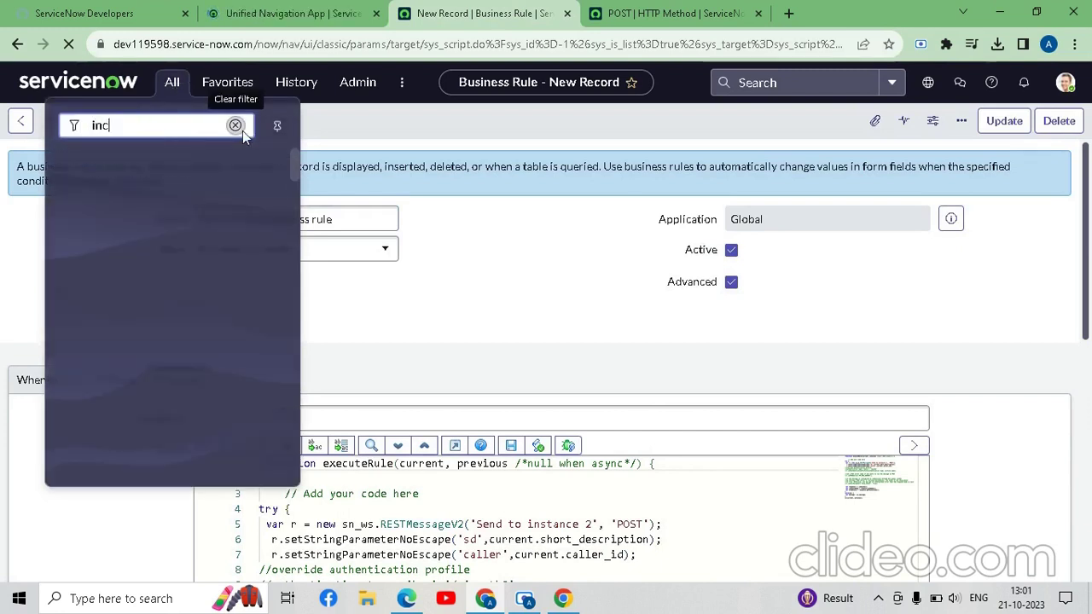
{"action": "type", "text": "ident"}
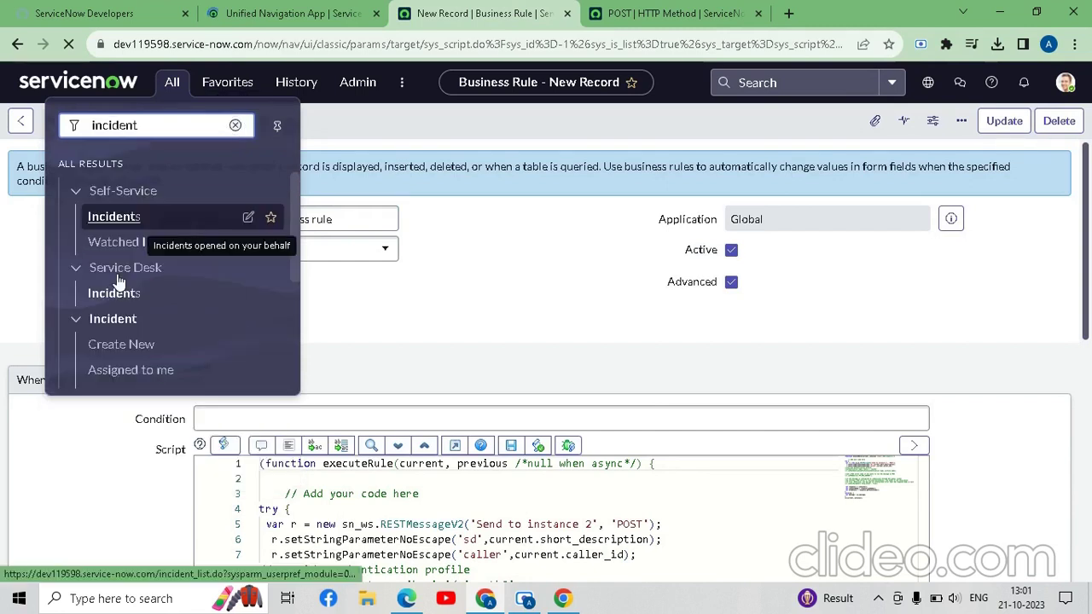
{"action": "scroll", "coordinate": [123, 352], "scroll_direction": "down", "scroll_amount": 1}
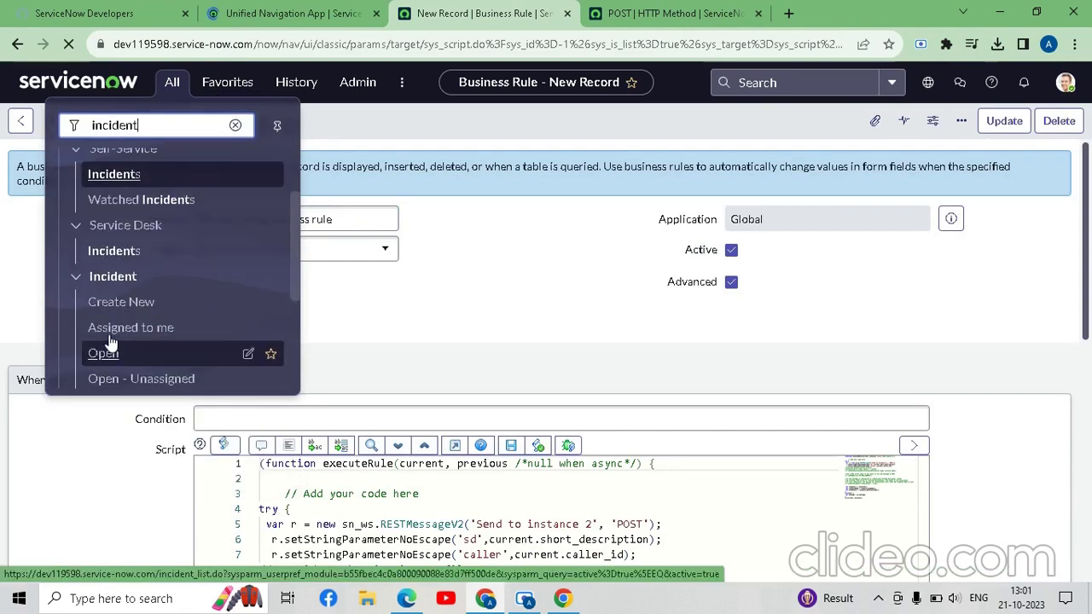
{"action": "left_click", "coordinate": [116, 304]}
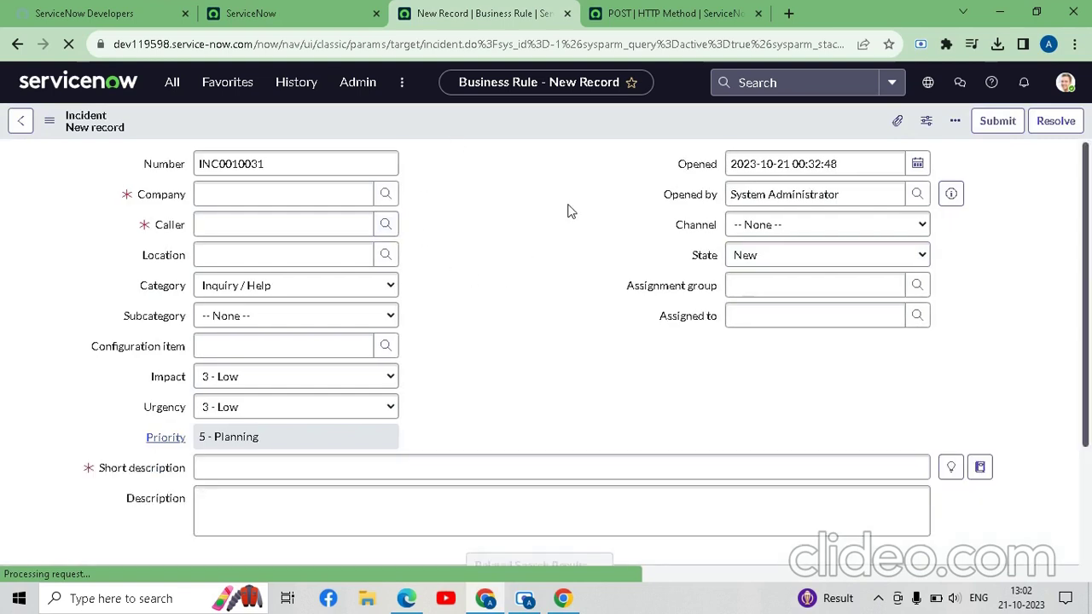
{"action": "key", "text": "alt+Tab"}
{"action": "key", "text": "alt+Tab"}
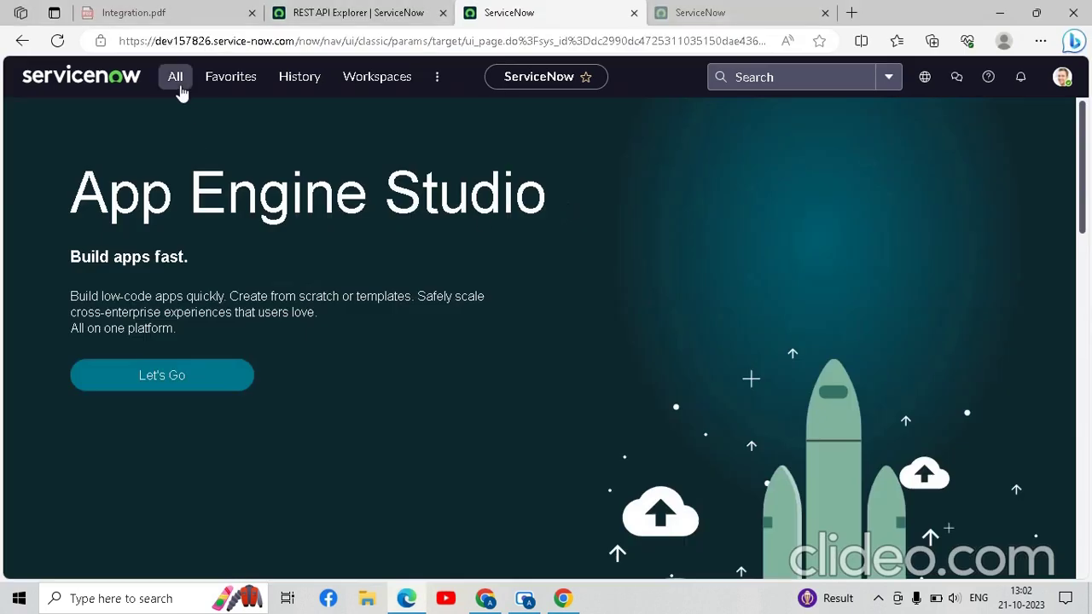
List the second instance's open incidents via Incident > Open, newest INC0010022.
{"action": "left_click", "coordinate": [180, 89]}
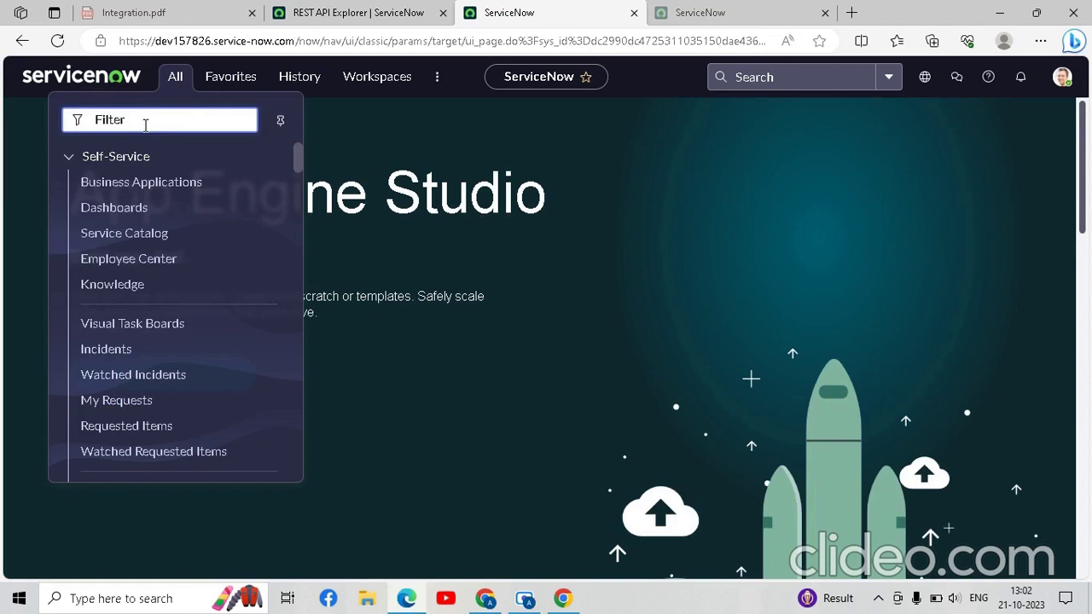
{"action": "type", "text": "inc"}
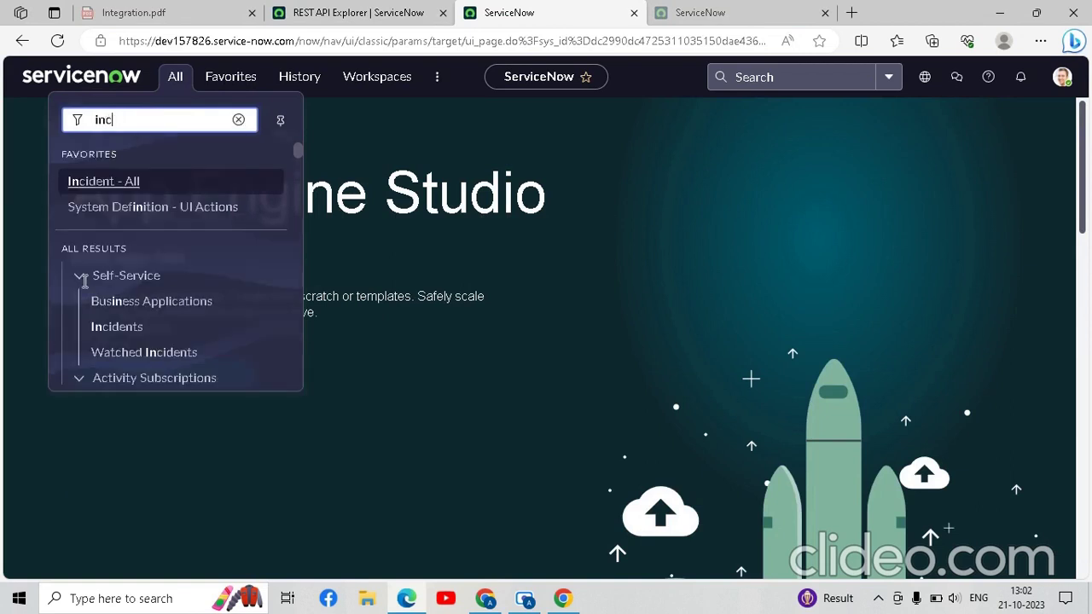
{"action": "type", "text": "id"}
{"action": "scroll", "coordinate": [98, 301], "scroll_direction": "down", "scroll_amount": 1}
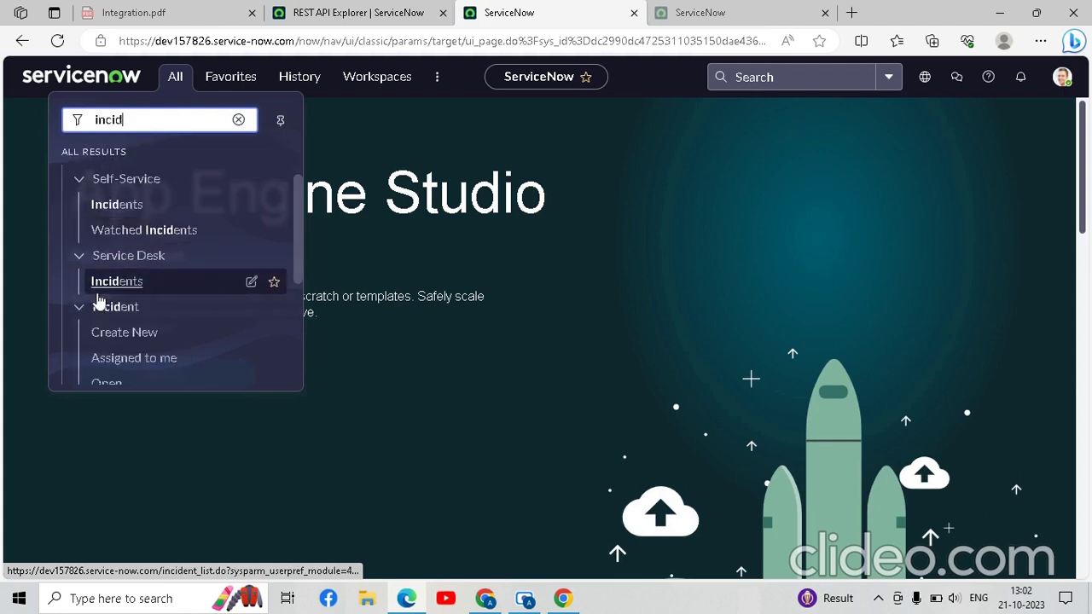
{"action": "scroll", "coordinate": [98, 301], "scroll_direction": "down", "scroll_amount": 1}
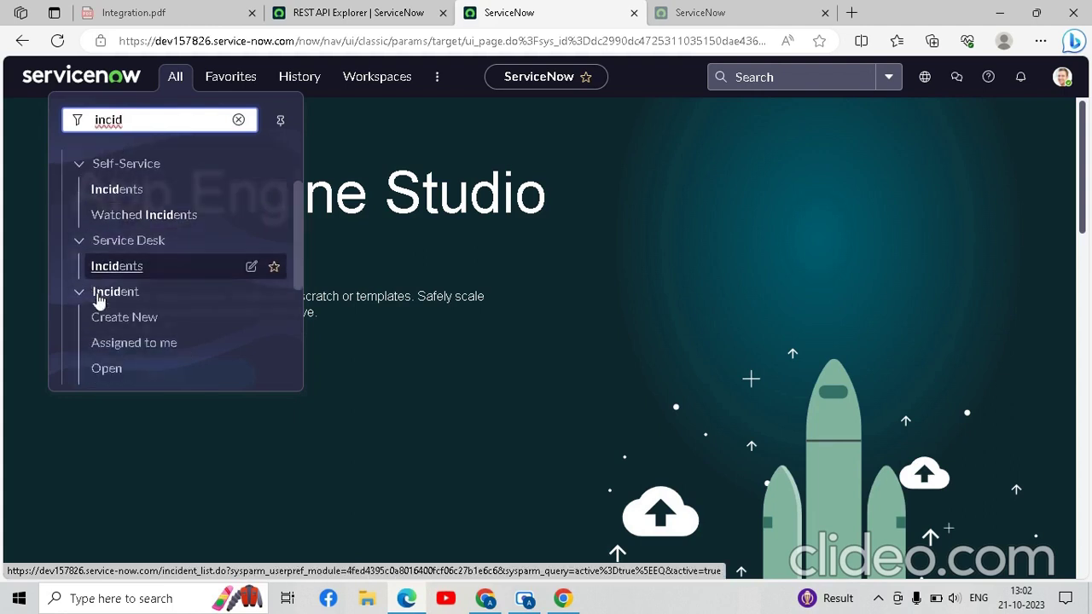
{"action": "scroll", "coordinate": [100, 306], "scroll_direction": "down", "scroll_amount": 2}
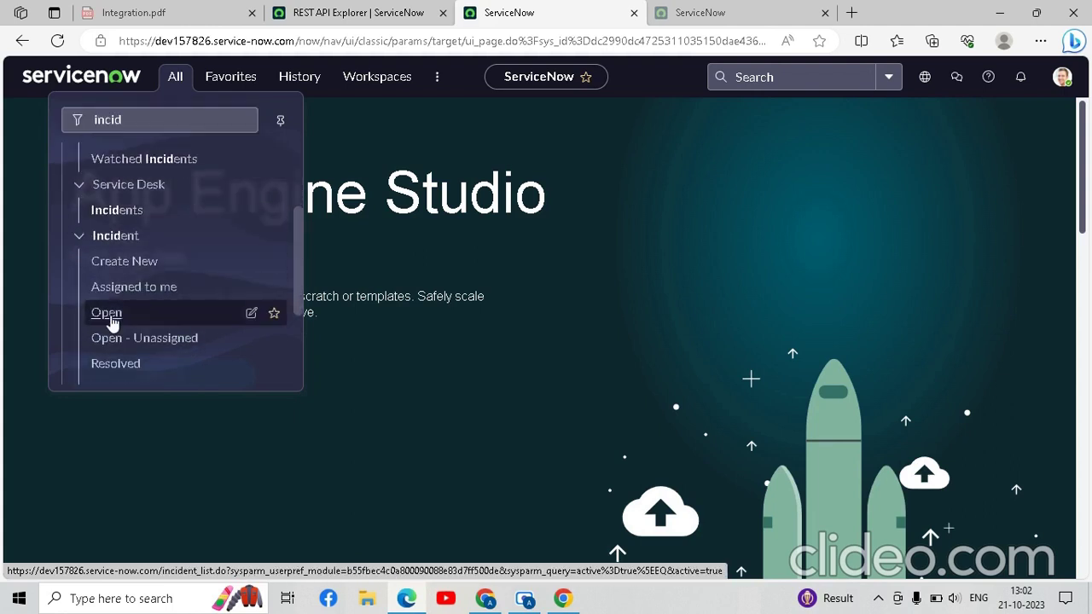
{"action": "left_click", "coordinate": [111, 314]}
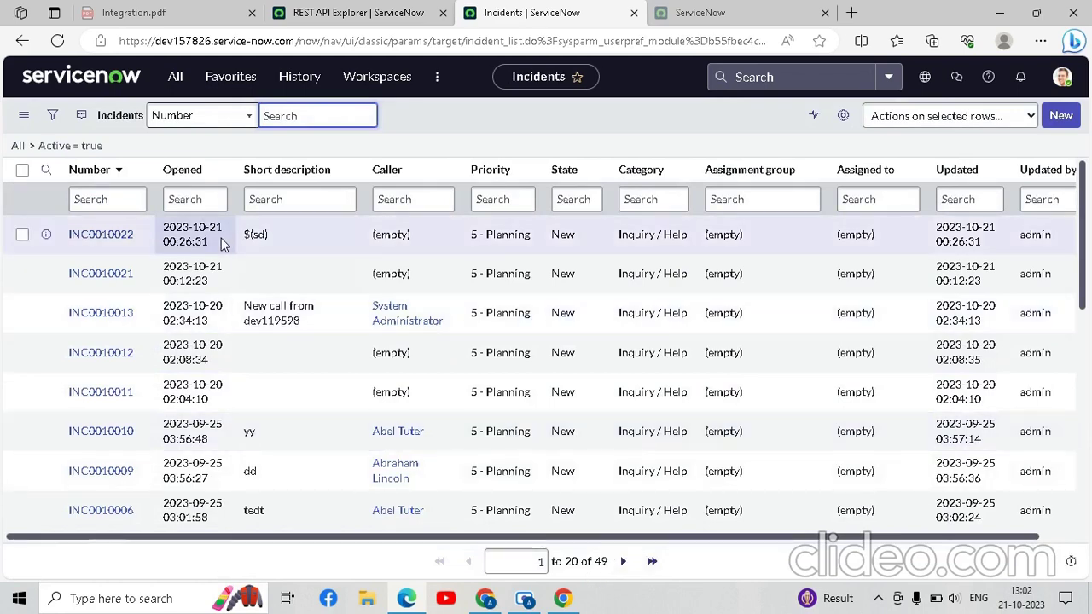
{"action": "key", "text": "alt+Tab"}
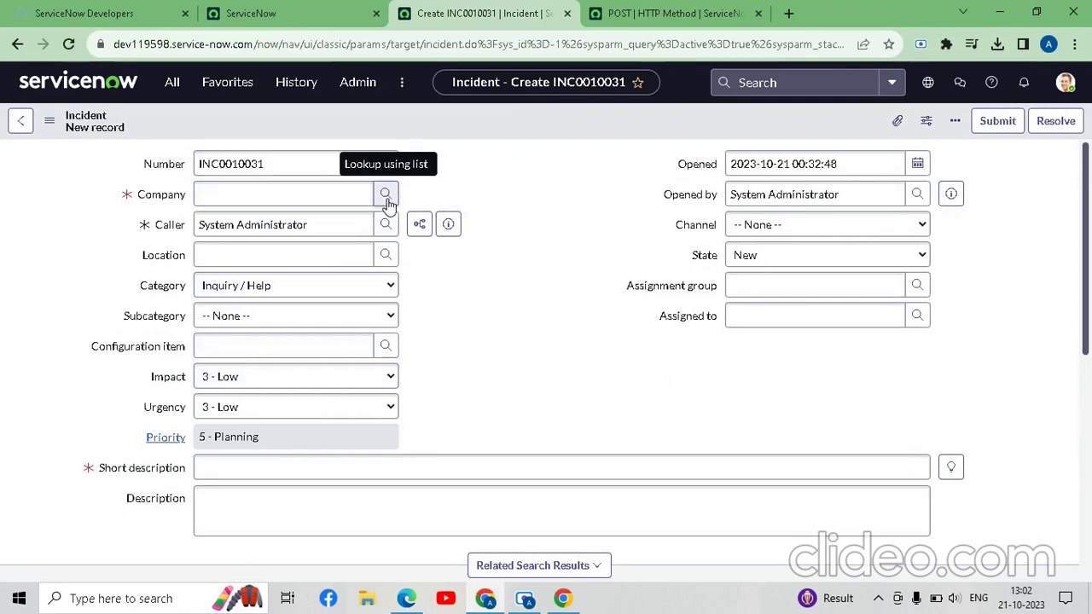
Set the incident's company to ACME Africa; the caller lookup was opened and dismissed empty.
{"action": "left_click", "coordinate": [385, 198]}
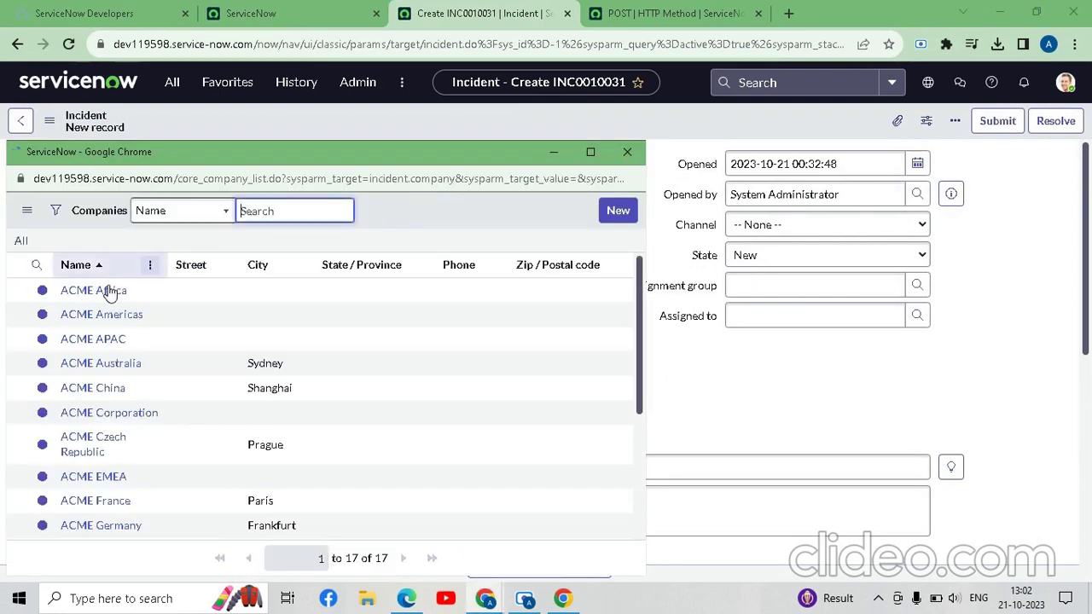
{"action": "left_click", "coordinate": [113, 292]}
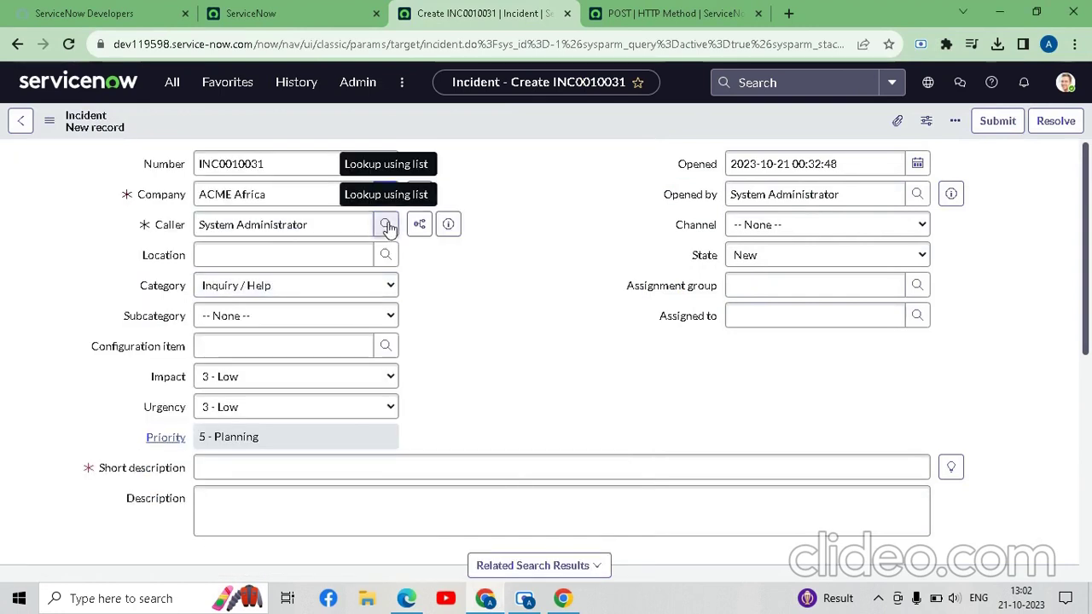
{"action": "left_click", "coordinate": [385, 225]}
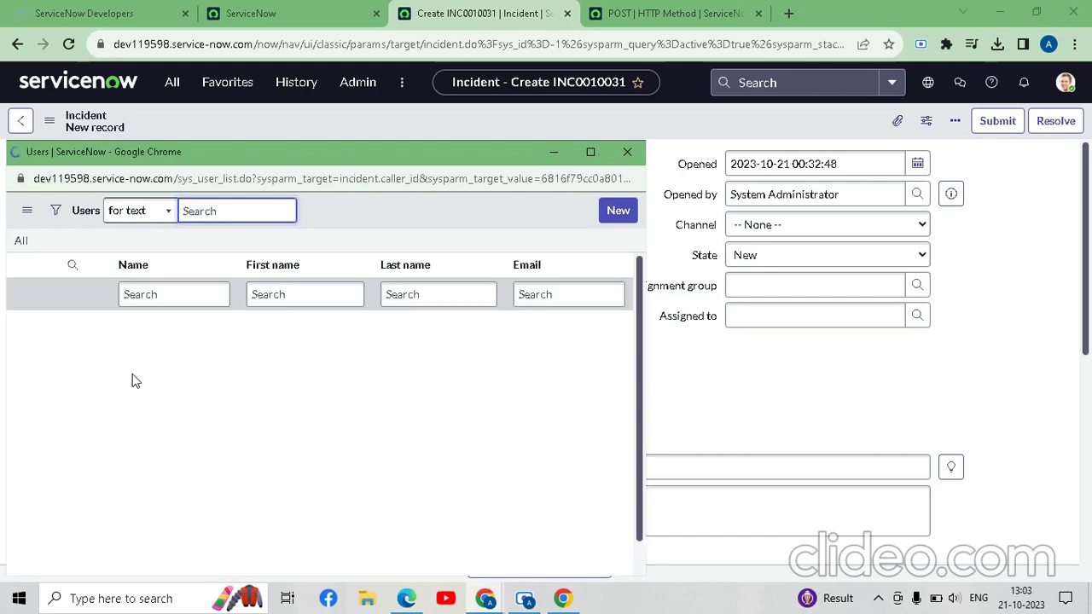
{"action": "left_click", "coordinate": [620, 154]}
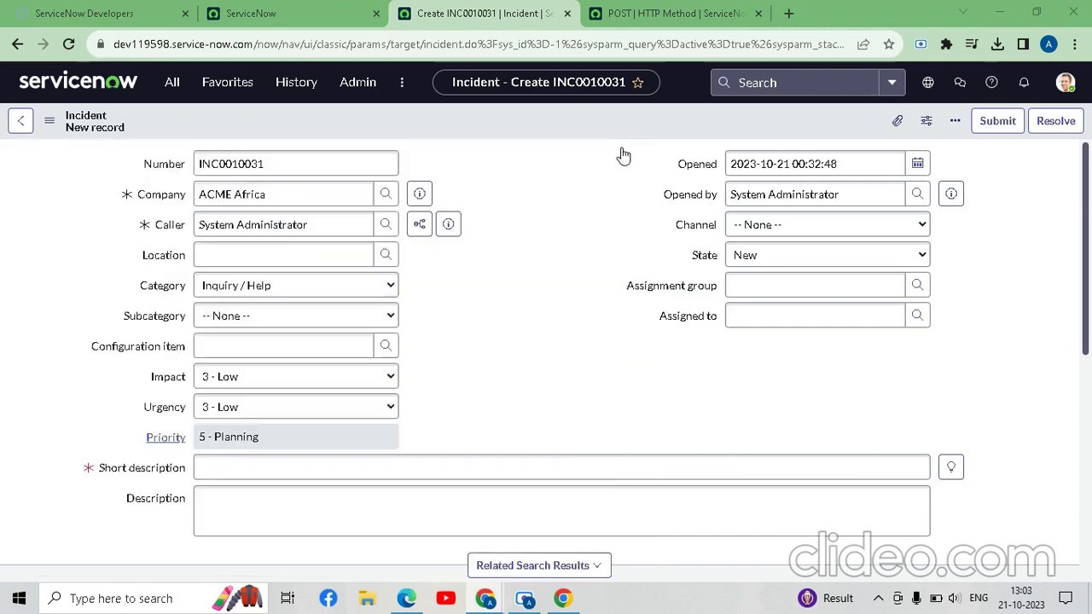
{"action": "scroll", "coordinate": [416, 296], "scroll_direction": "down", "scroll_amount": 3}
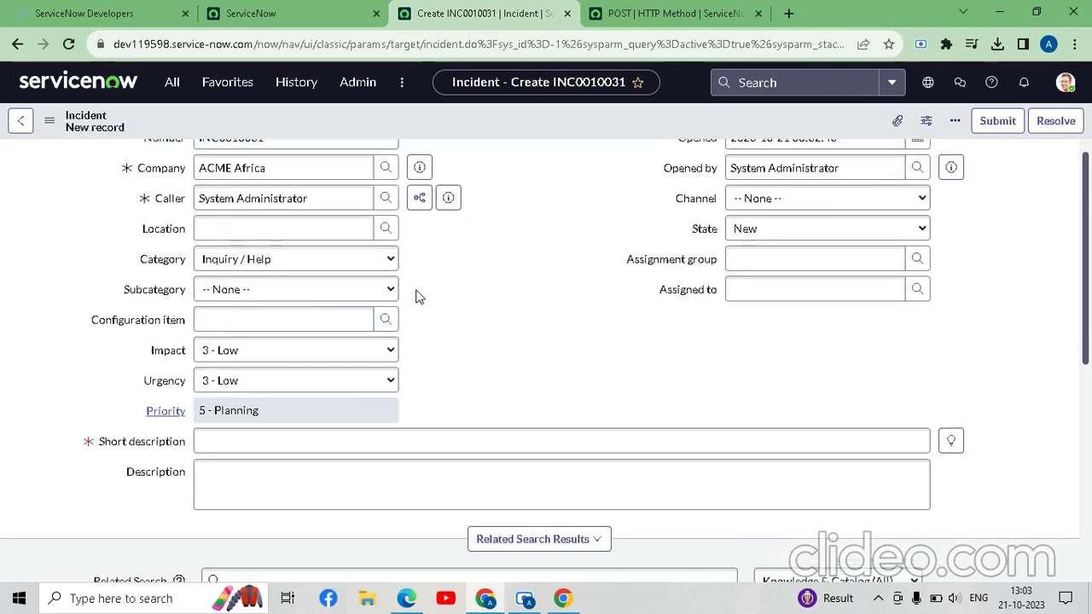
Enter the short description 'Call from Instance 1' and save incident INC0010031.
{"action": "left_click", "coordinate": [300, 381]}
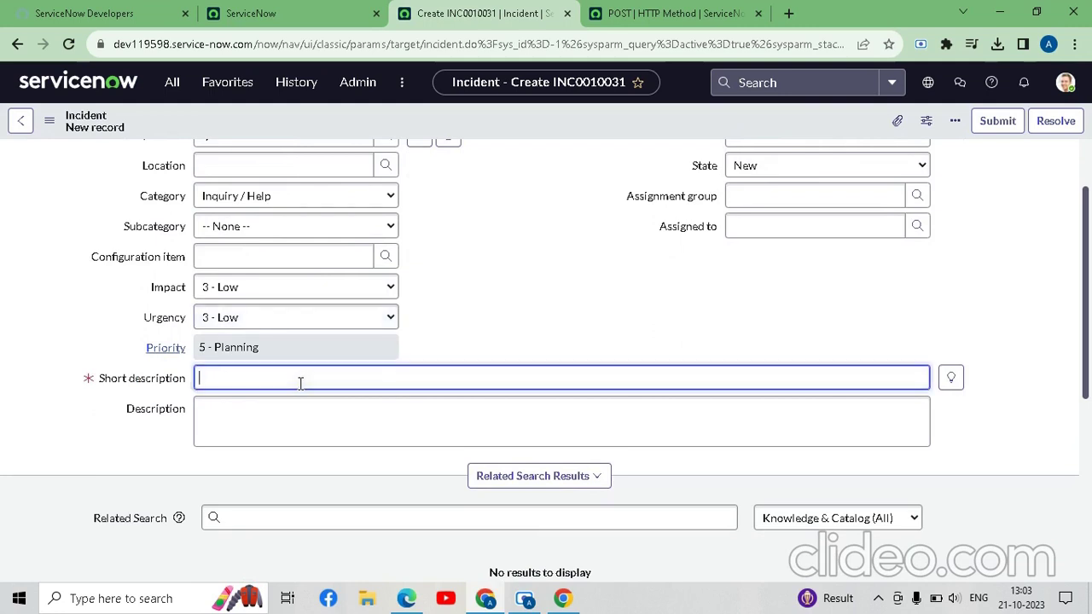
{"action": "type", "text": "Call fro"}
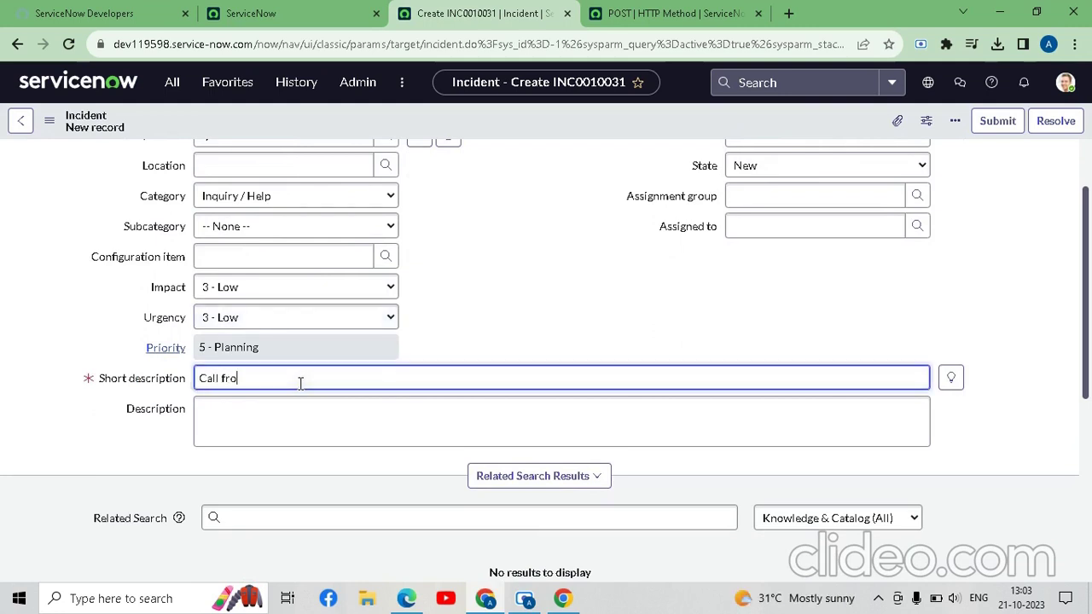
{"action": "type", "text": "m Instance 1"}
{"action": "left_click", "coordinate": [484, 598]}
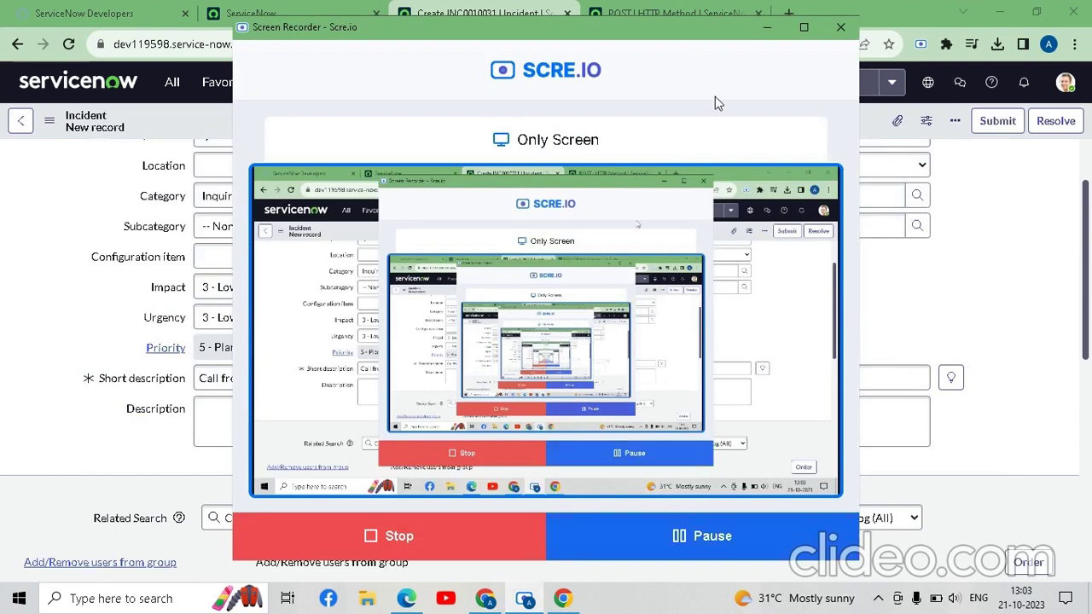
{"action": "left_click", "coordinate": [765, 28]}
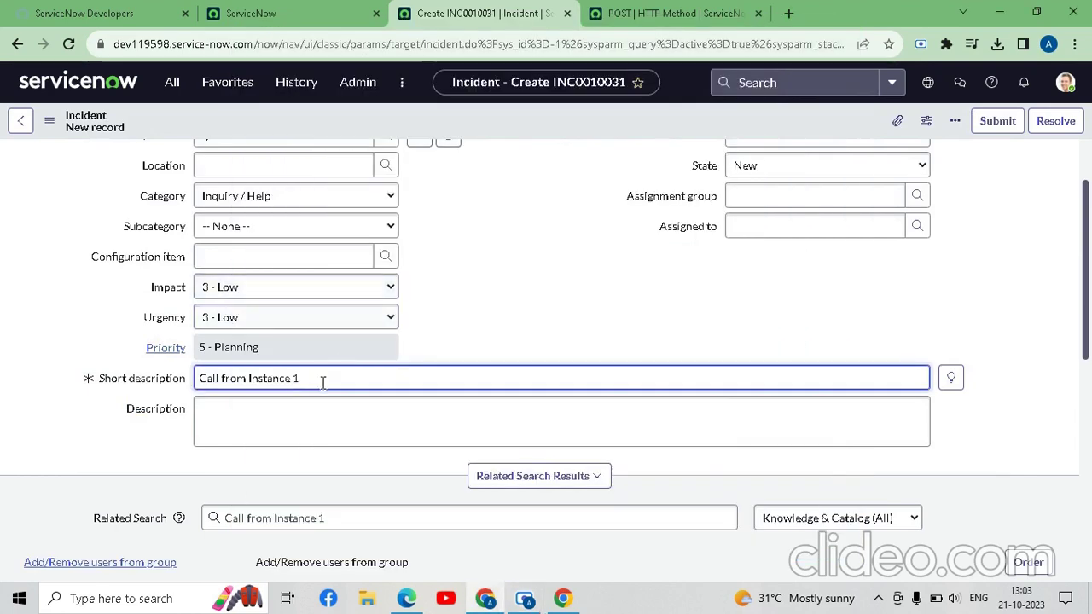
{"action": "scroll", "coordinate": [481, 281], "scroll_direction": "up", "scroll_amount": 1}
{"action": "left_click", "coordinate": [502, 122]}
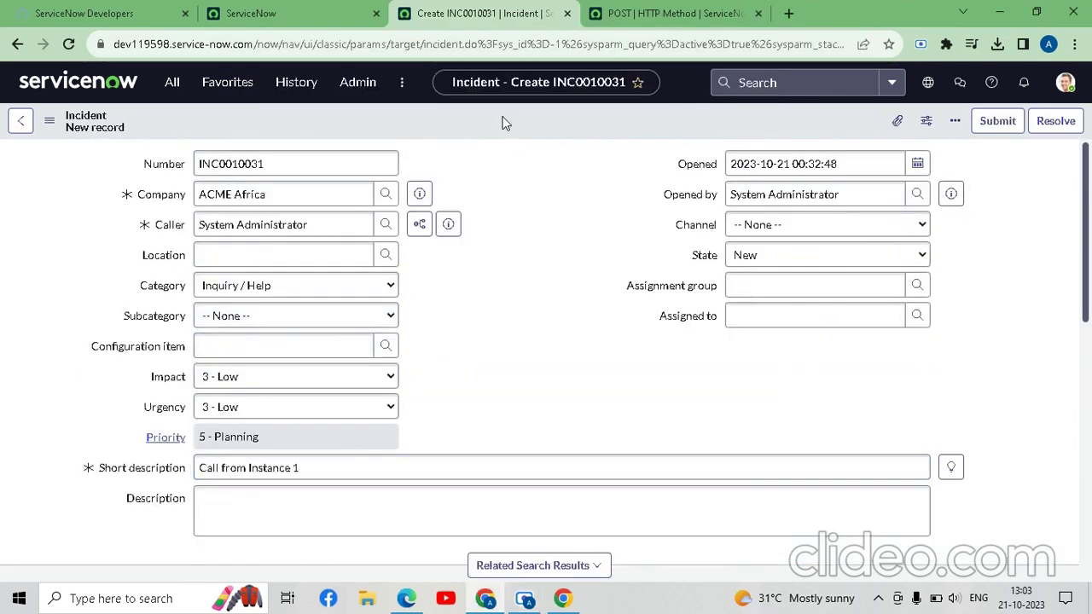
{"action": "right_click", "coordinate": [502, 122]}
{"action": "left_click", "coordinate": [532, 129]}
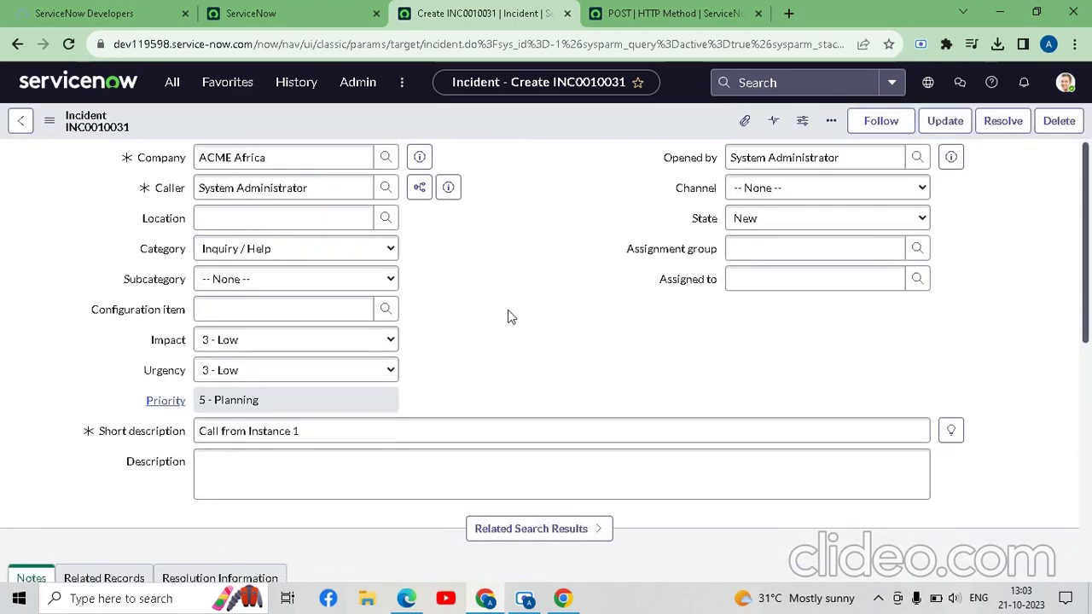
Select the saved short description text to check it, then deselect it.
{"action": "left_click", "coordinate": [319, 470]}
{"action": "key", "text": "ctrl+a"}
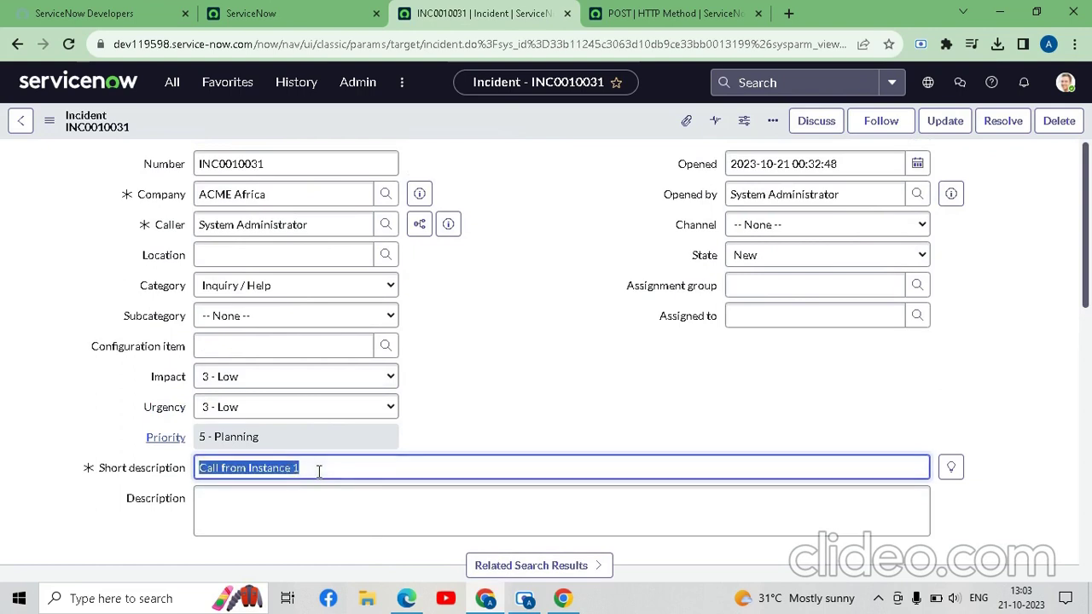
{"action": "left_click", "coordinate": [319, 470]}
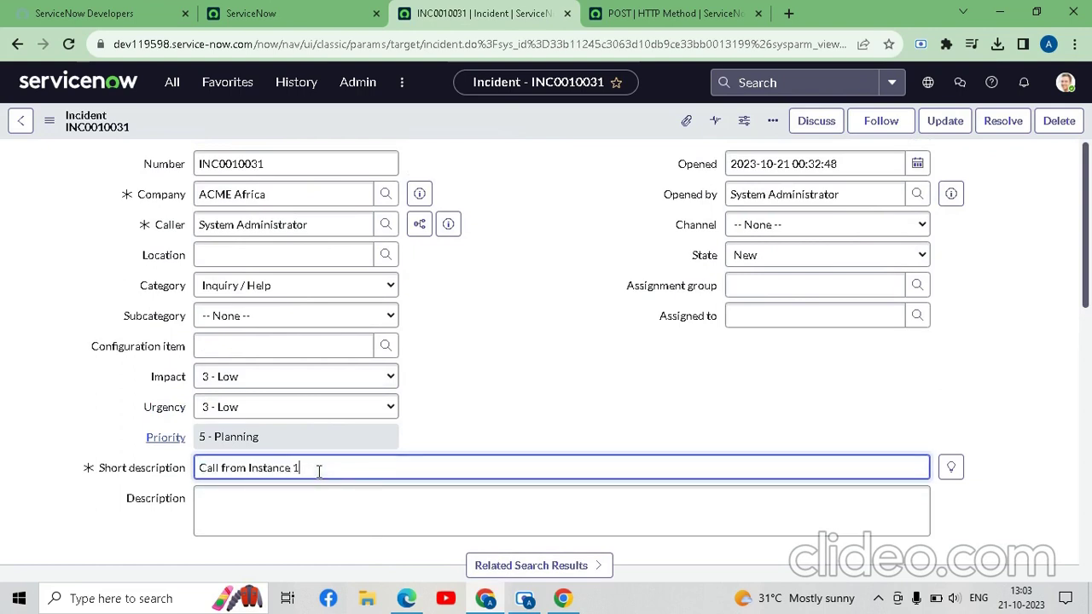
Reload the second instance's Incidents list, inspect the new INC0010023, and return to the list.
{"action": "key", "text": "alt+Tab"}
{"action": "key", "text": "alt+Tab"}
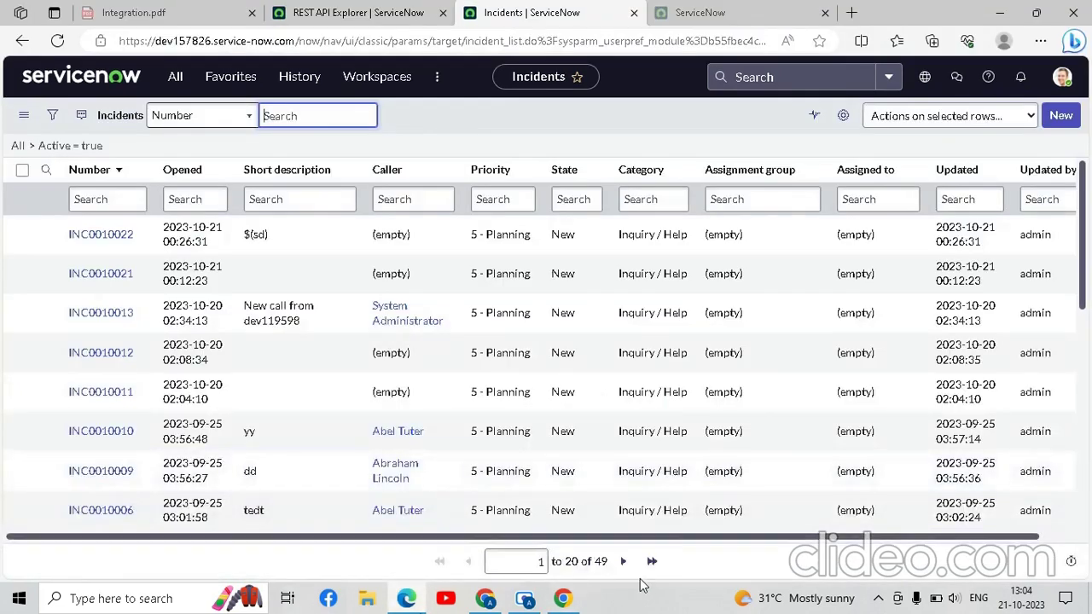
{"action": "left_click", "coordinate": [57, 41]}
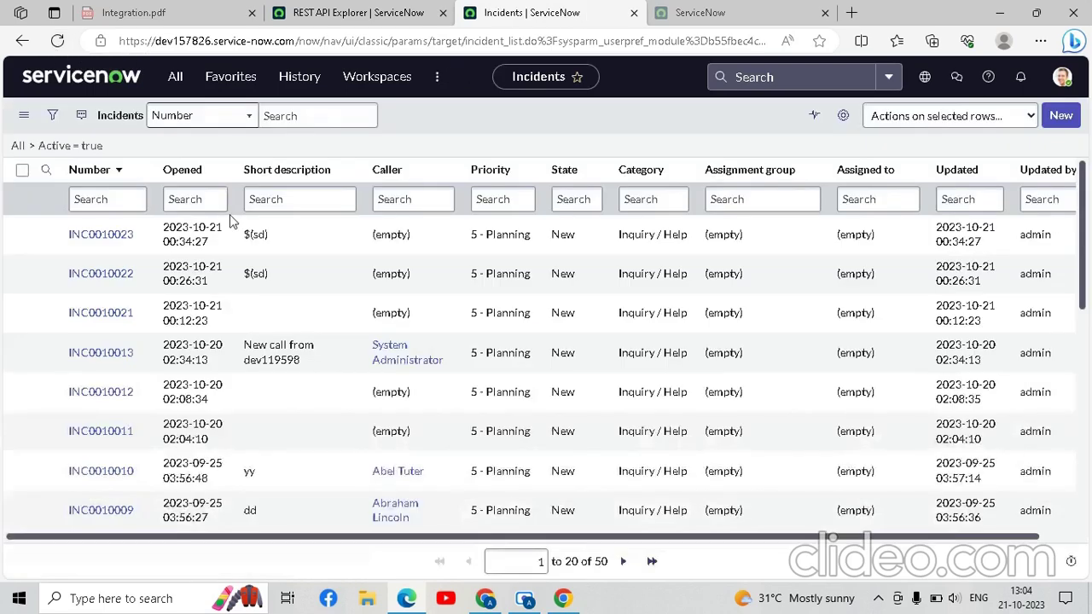
{"action": "left_click", "coordinate": [98, 242]}
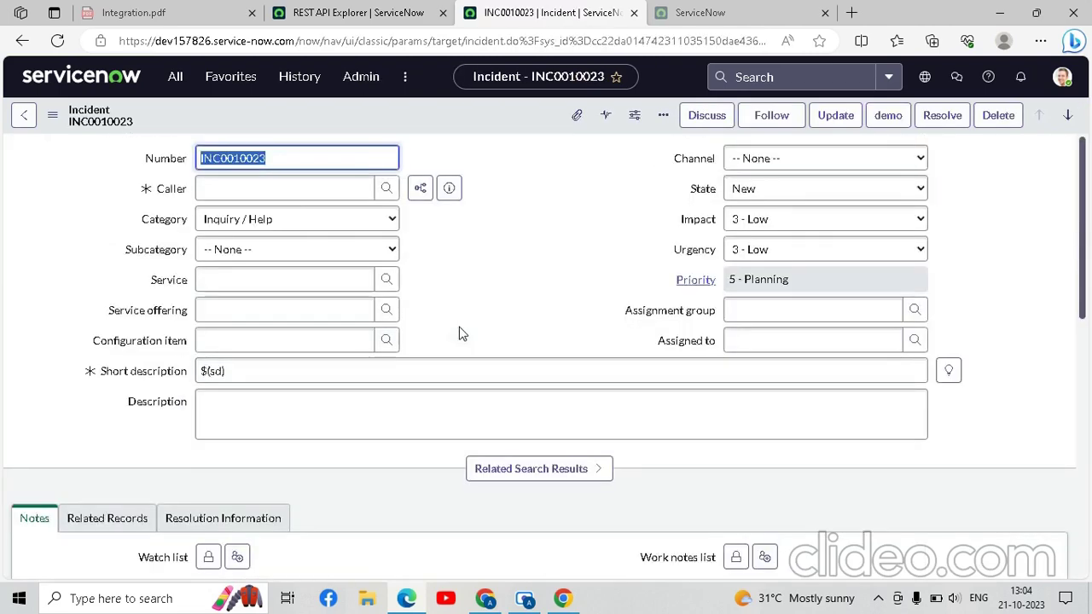
{"action": "left_click", "coordinate": [22, 47]}
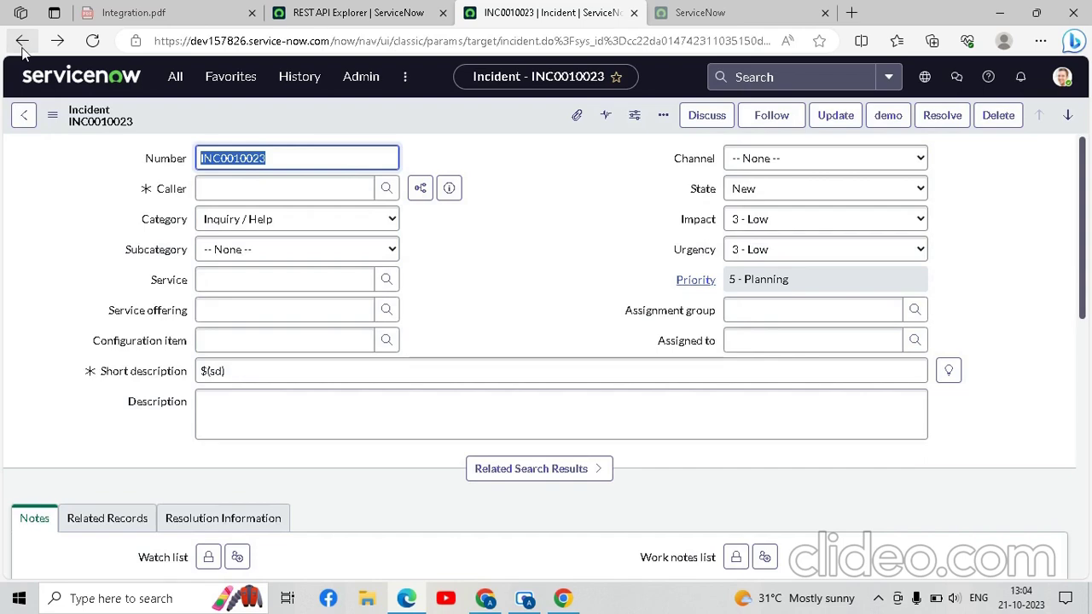